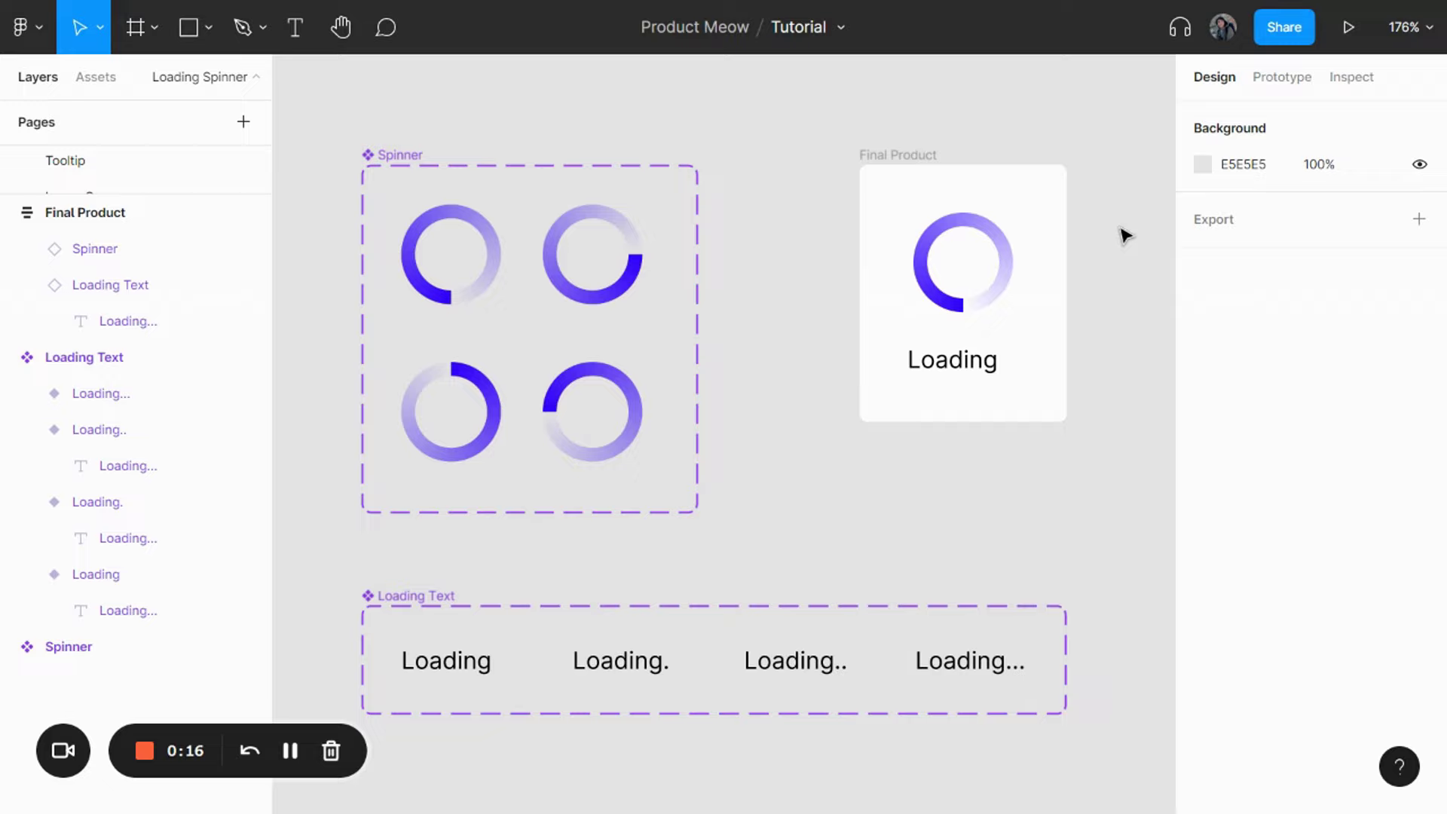
In the Prototype view, inspect the after-delay interactions on each of the four spinner variants.
left_click(1282, 78)
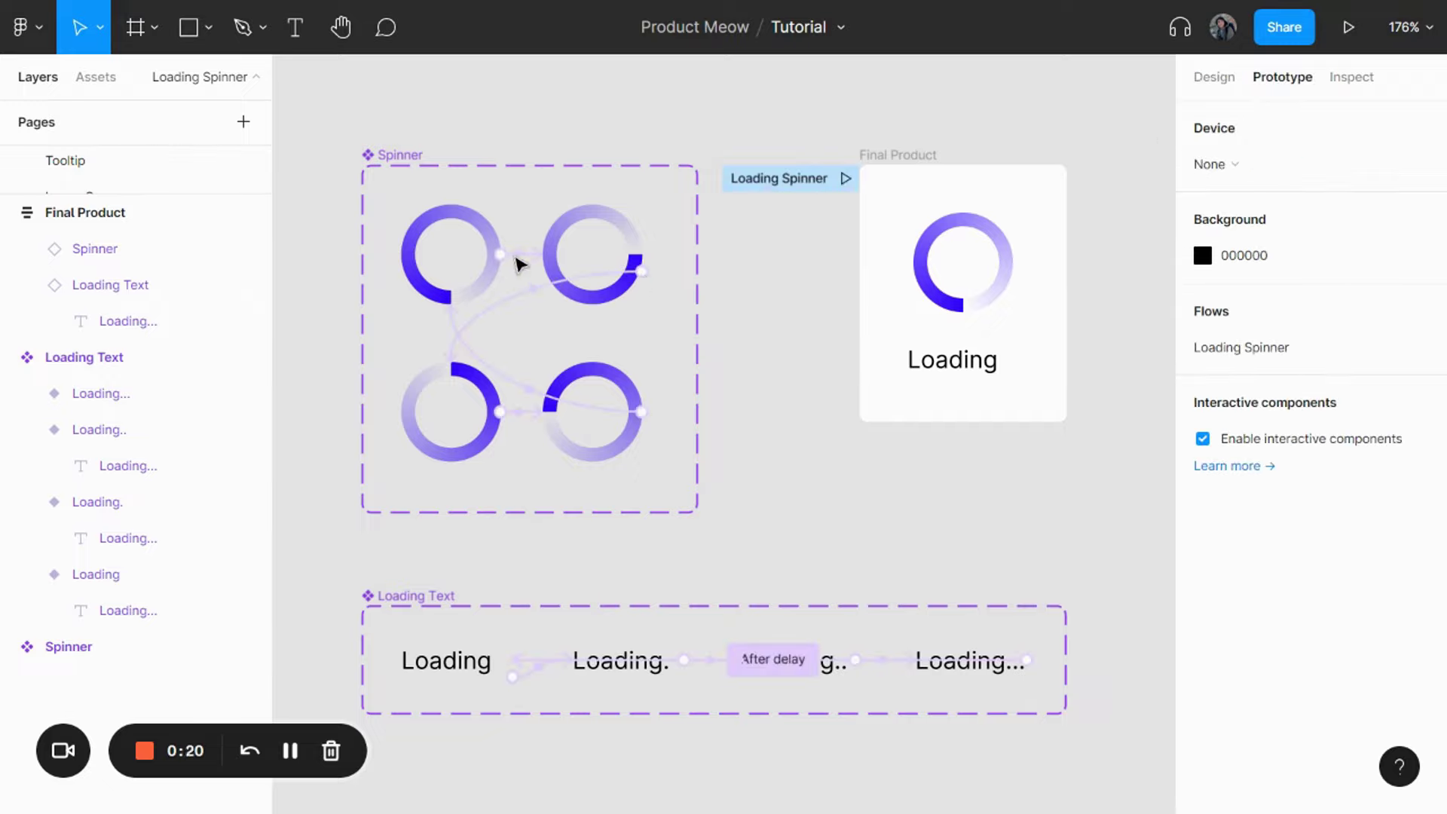
left_click(530, 300)
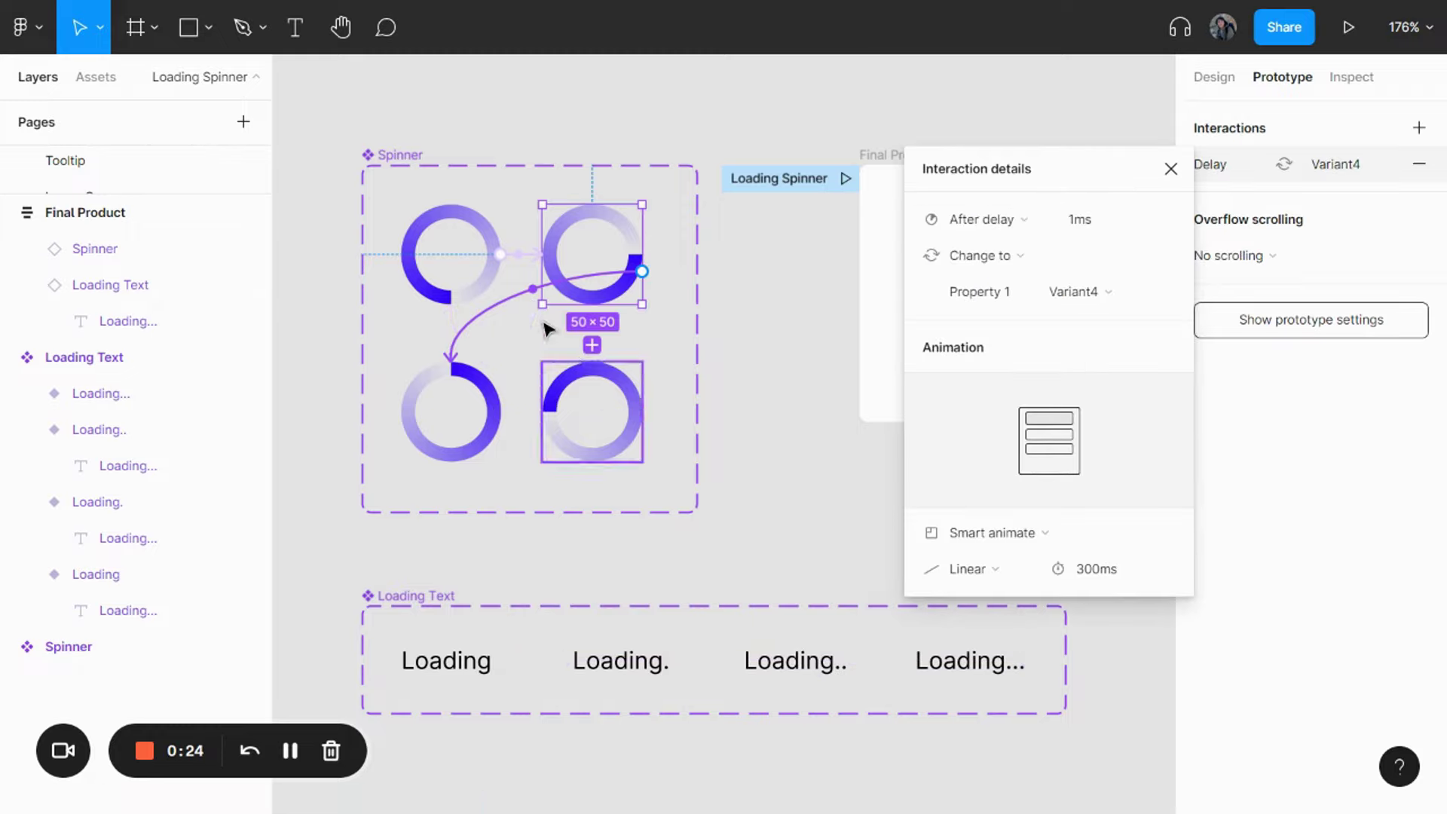
left_click(532, 255)
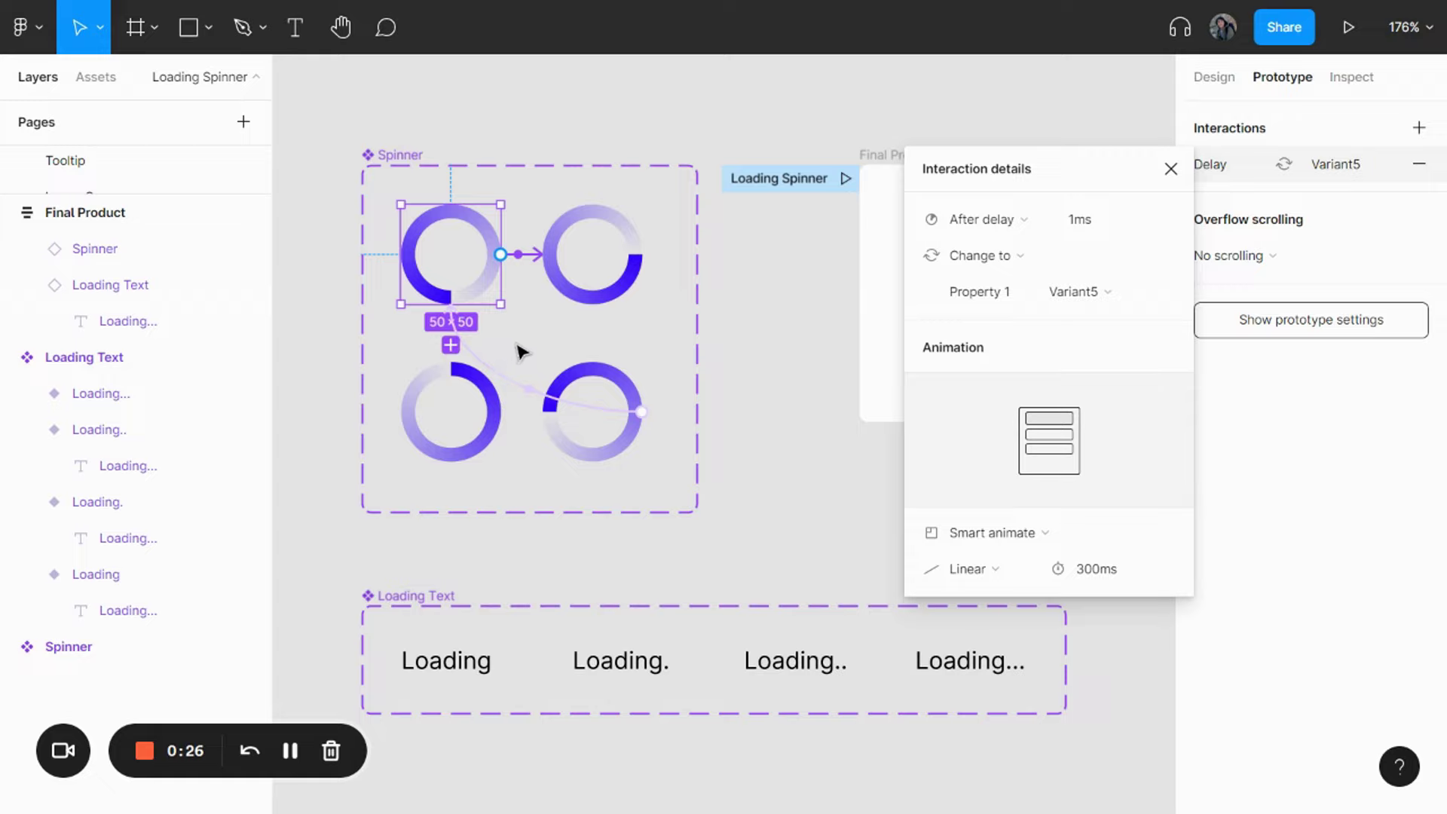
left_click(520, 345)
left_click(490, 323)
left_click(535, 376)
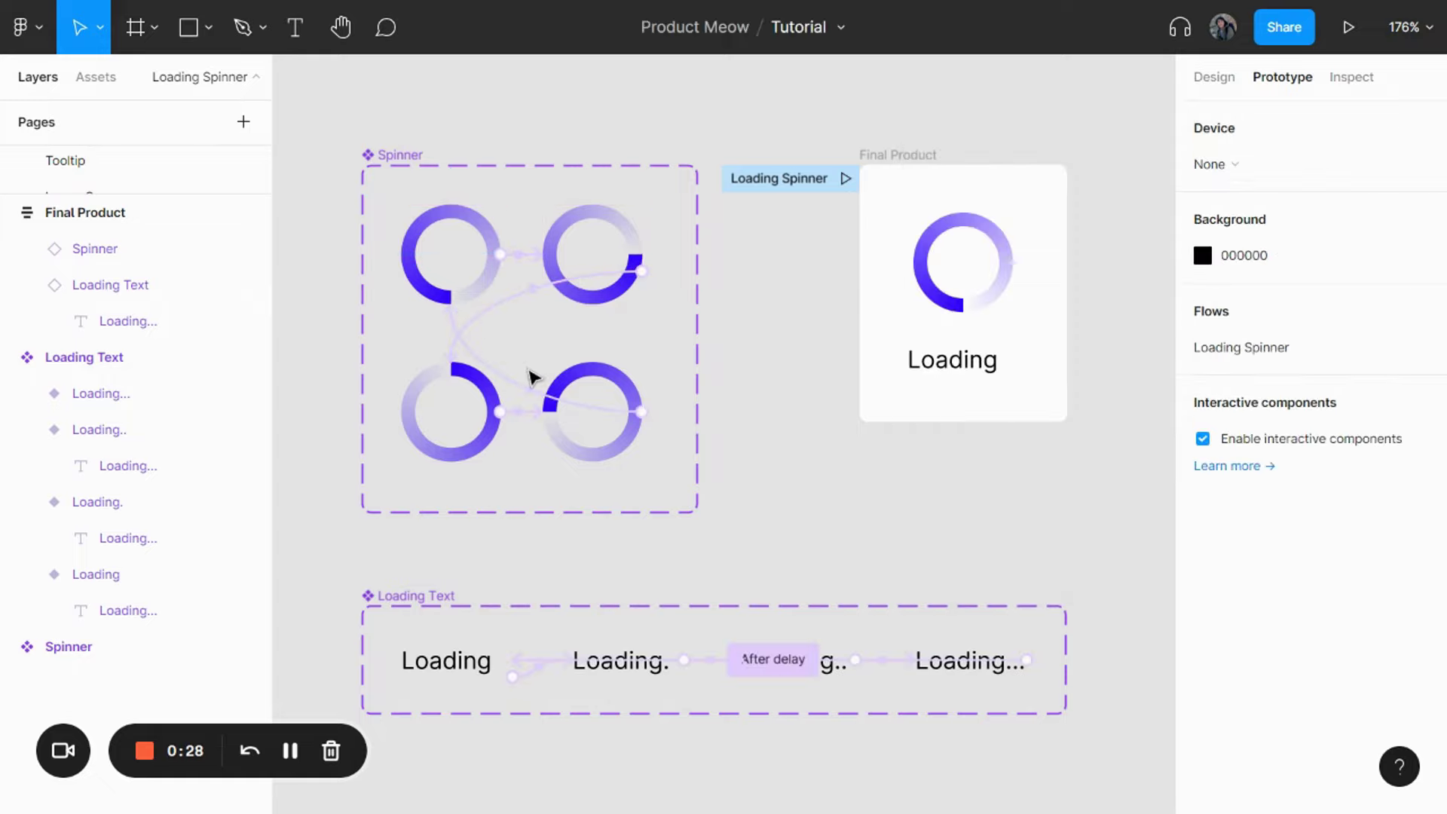
left_click(518, 411)
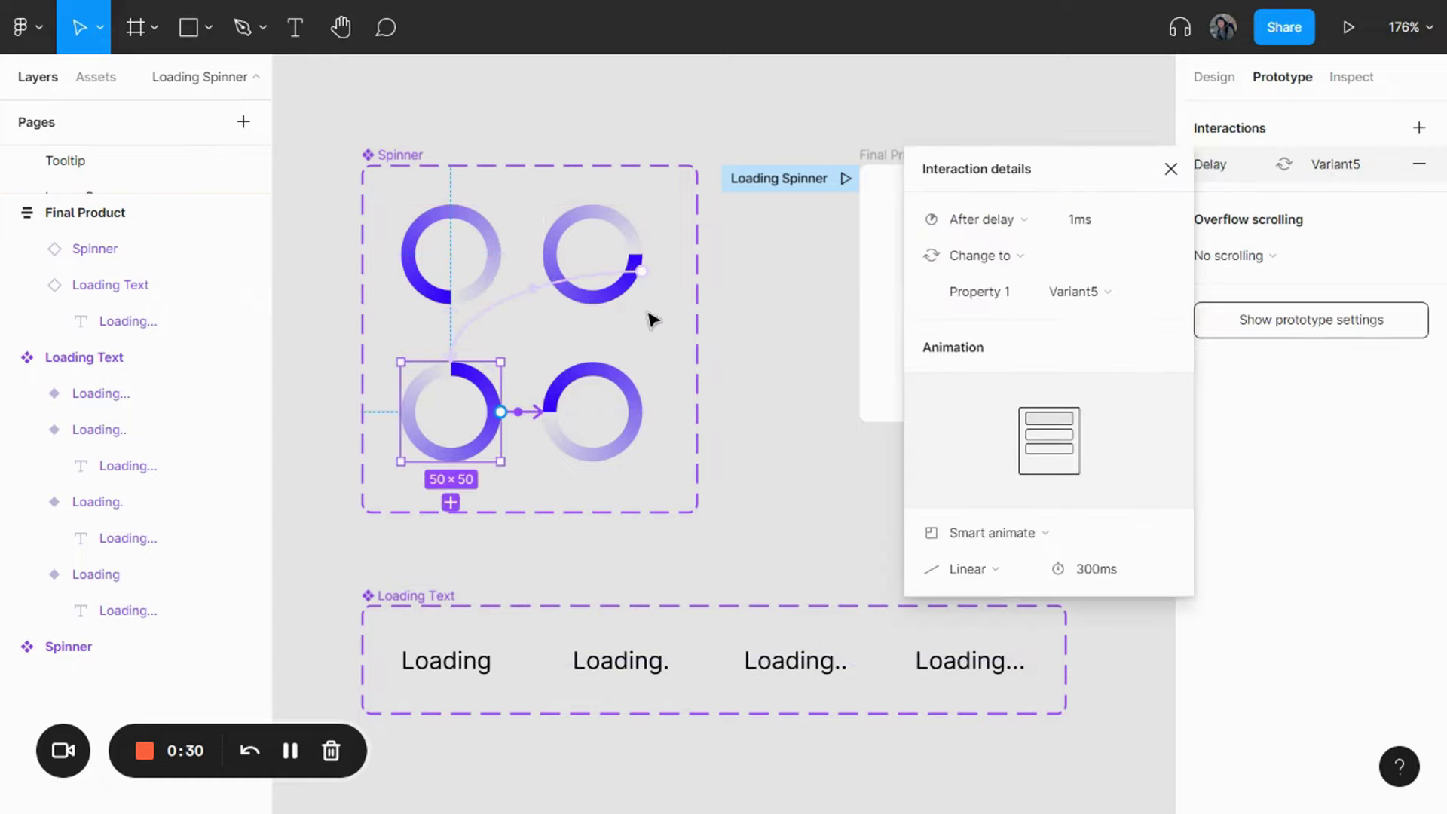
left_click(536, 373)
left_click(529, 389)
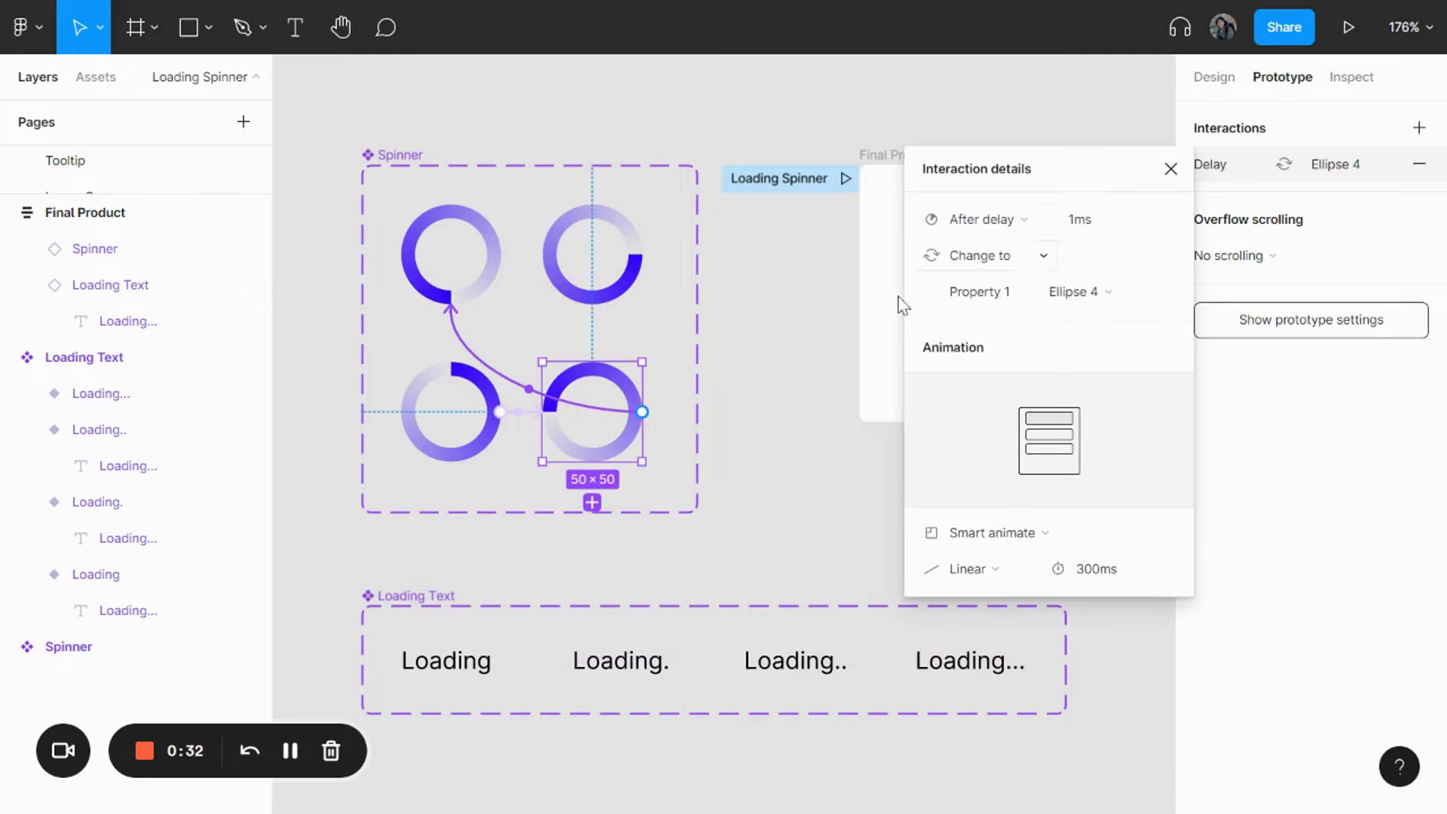
left_click(799, 482)
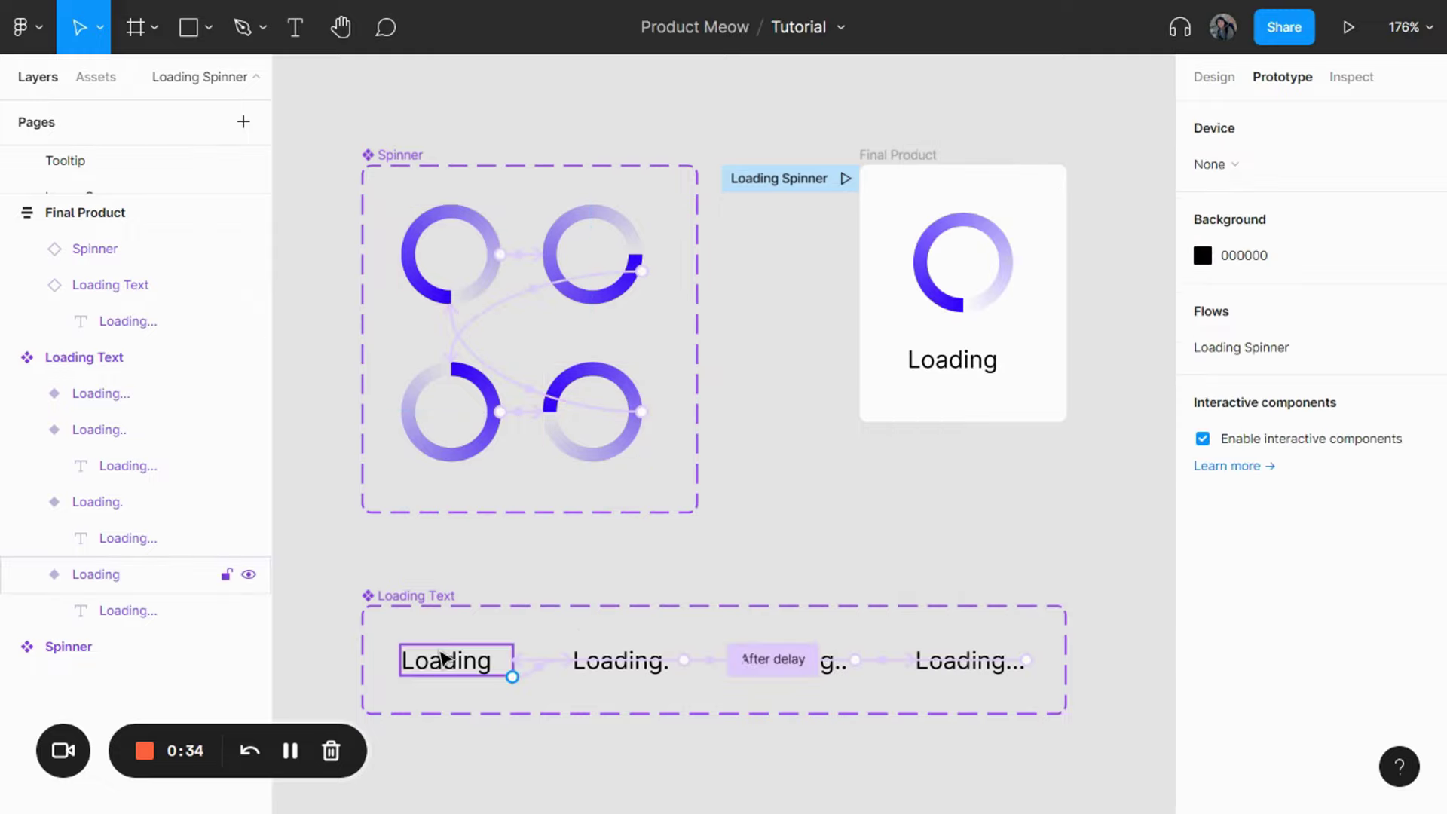
Review the after-delay interactions of the Loading and Loading.. text variants.
left_click(465, 671)
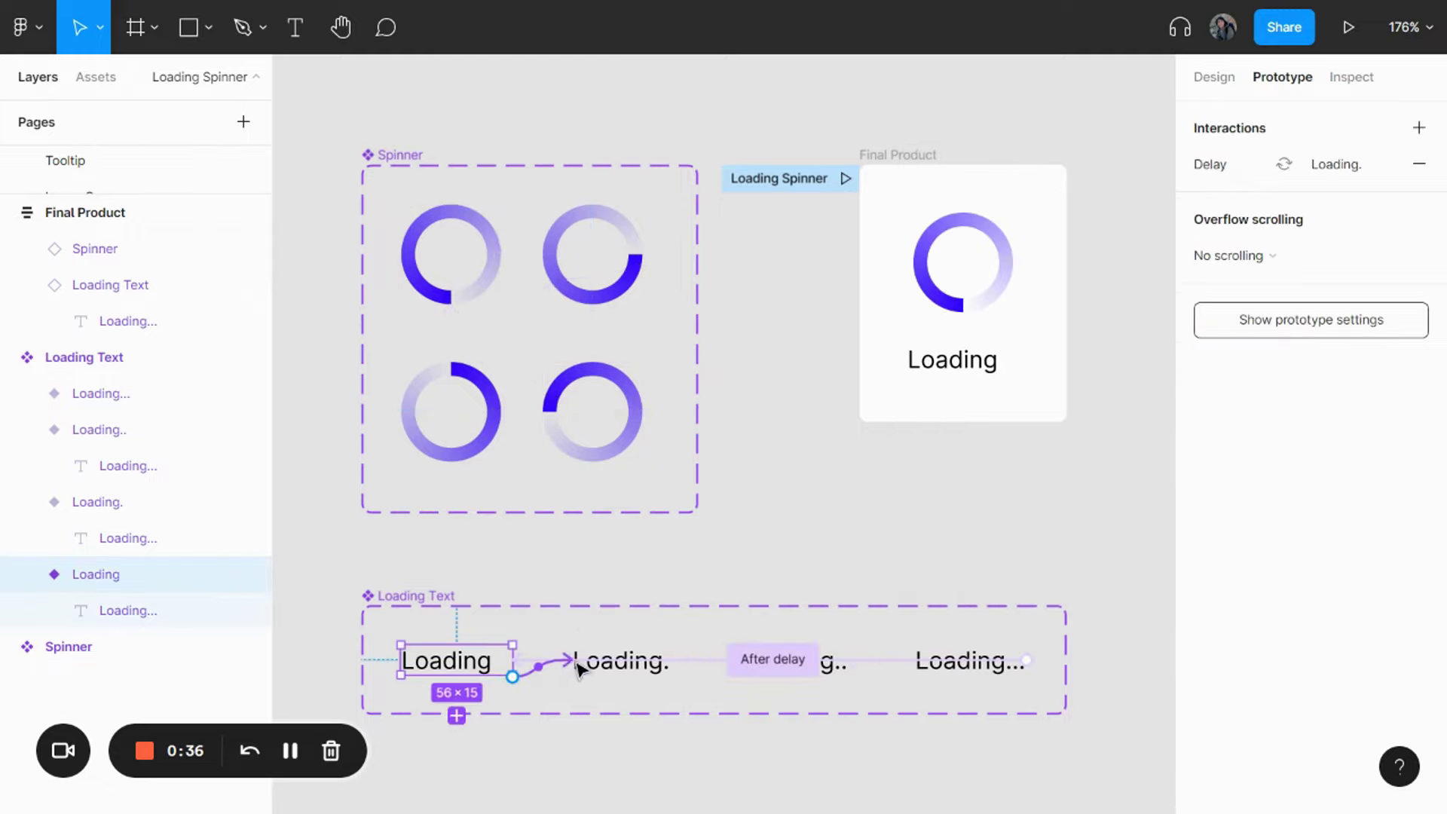
left_click(537, 670)
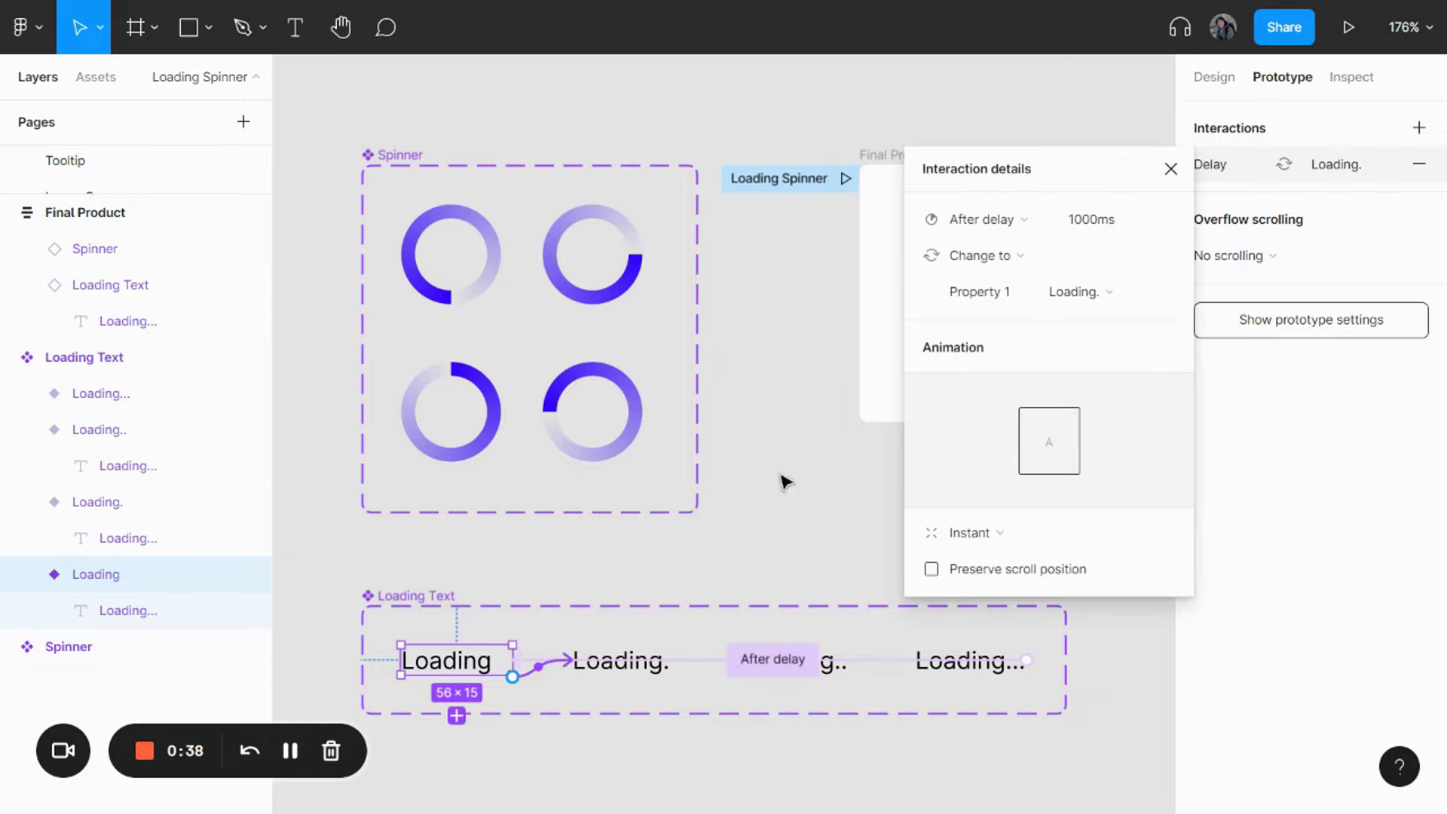
left_click(730, 716)
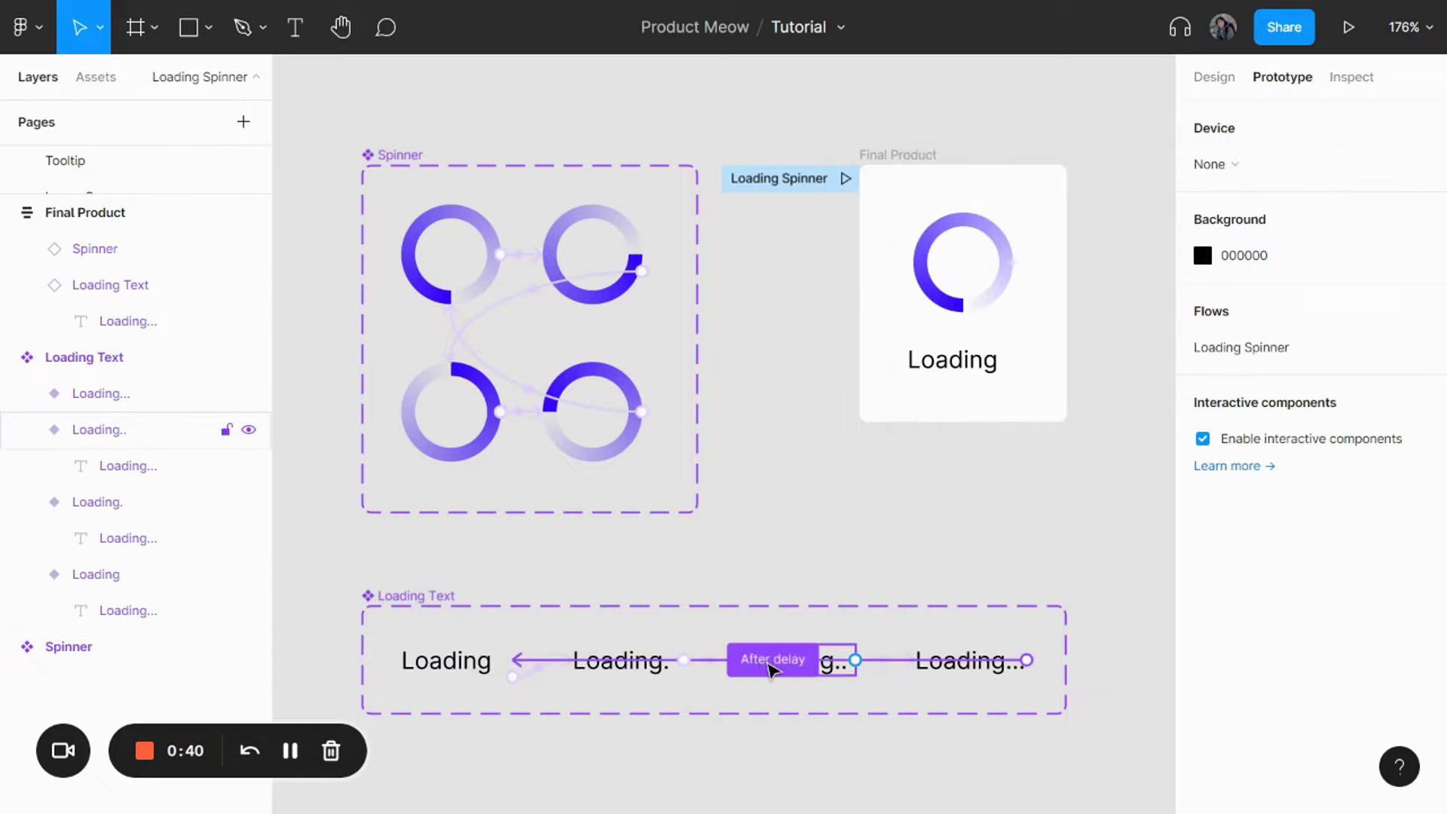
left_click(916, 673)
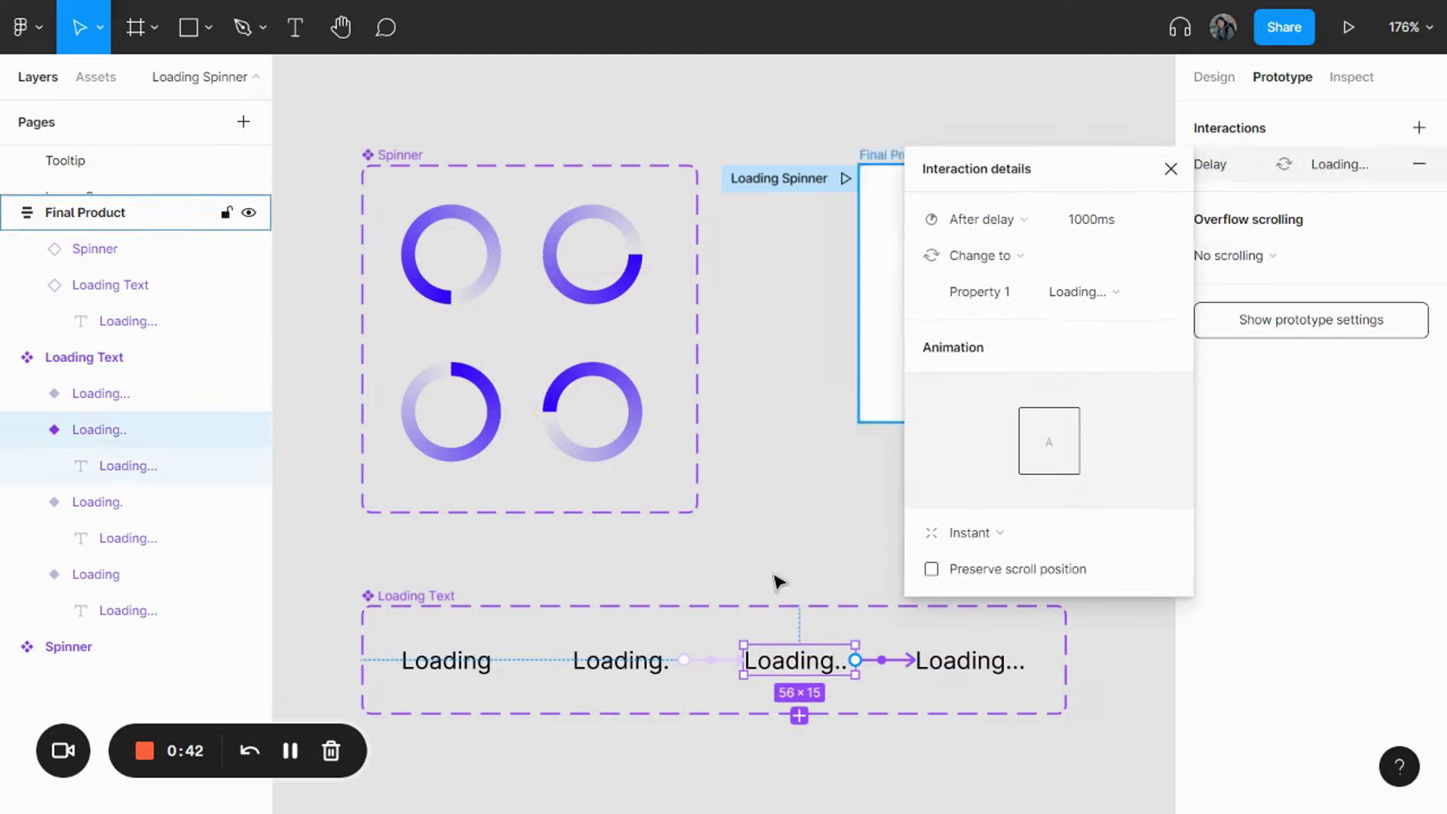
left_click(647, 554)
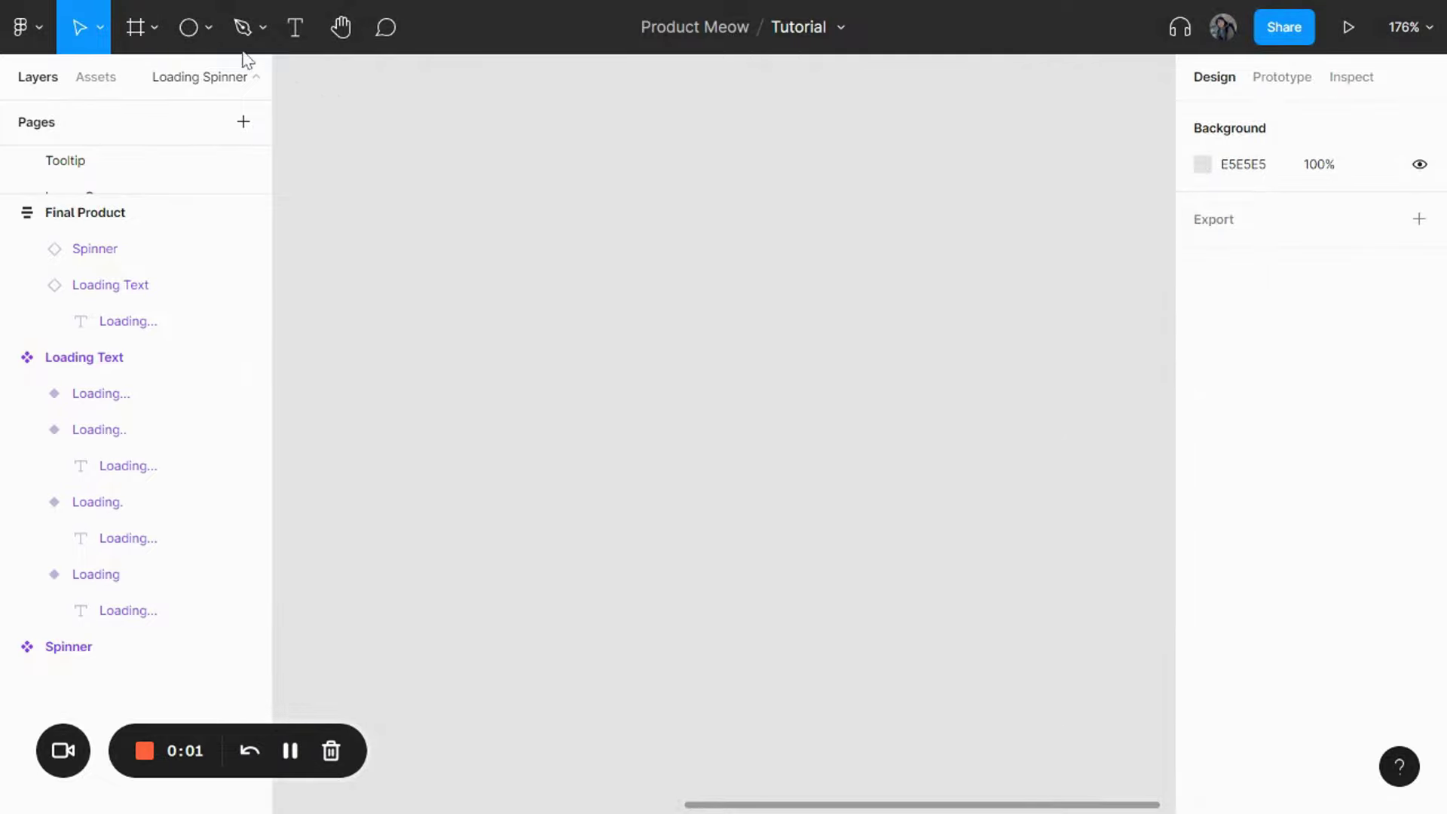
Draw a 100×100 circle with the Ellipse tool and drag it into place.
left_click(189, 29)
left_click(209, 29)
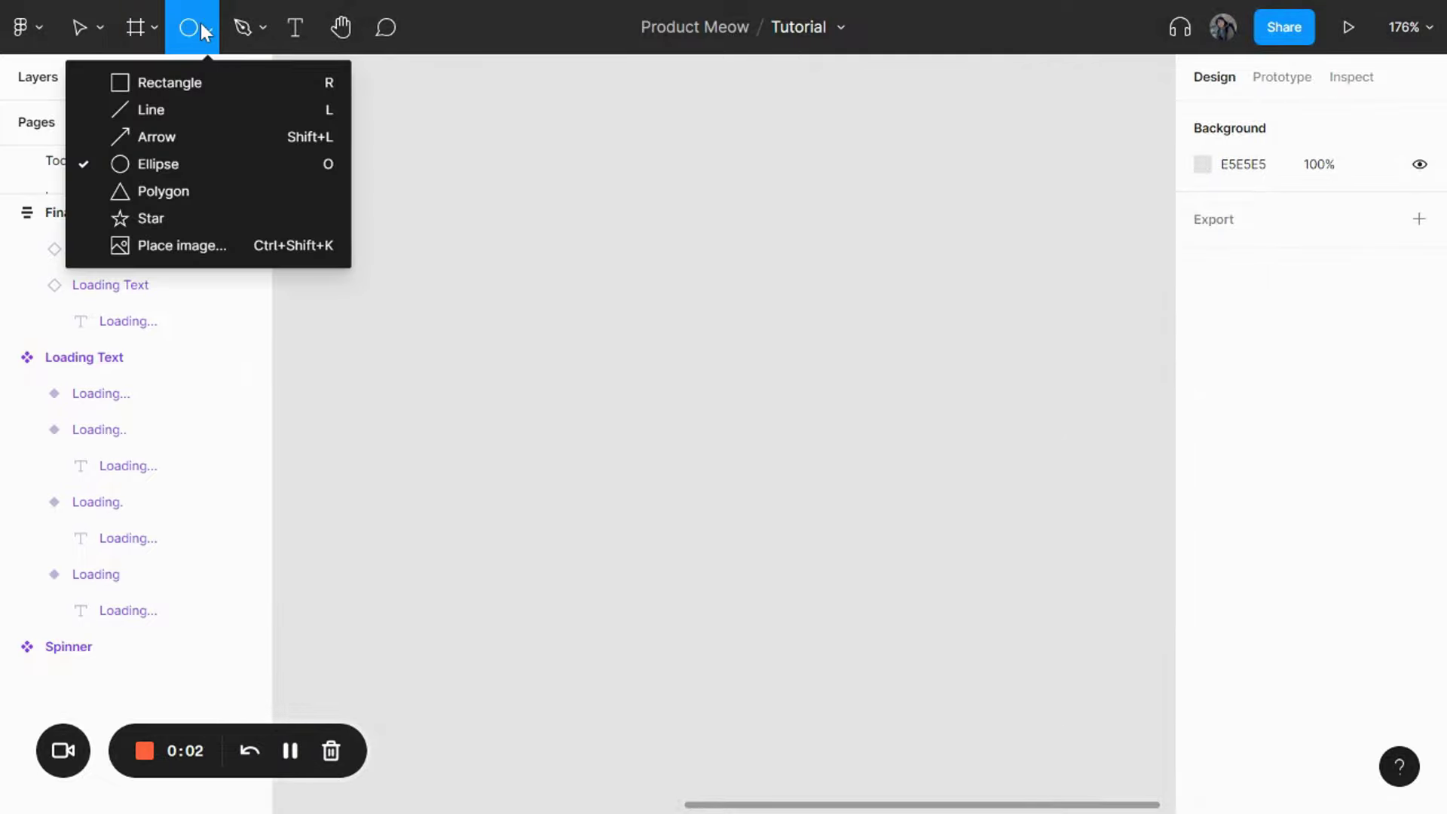
left_click(176, 162)
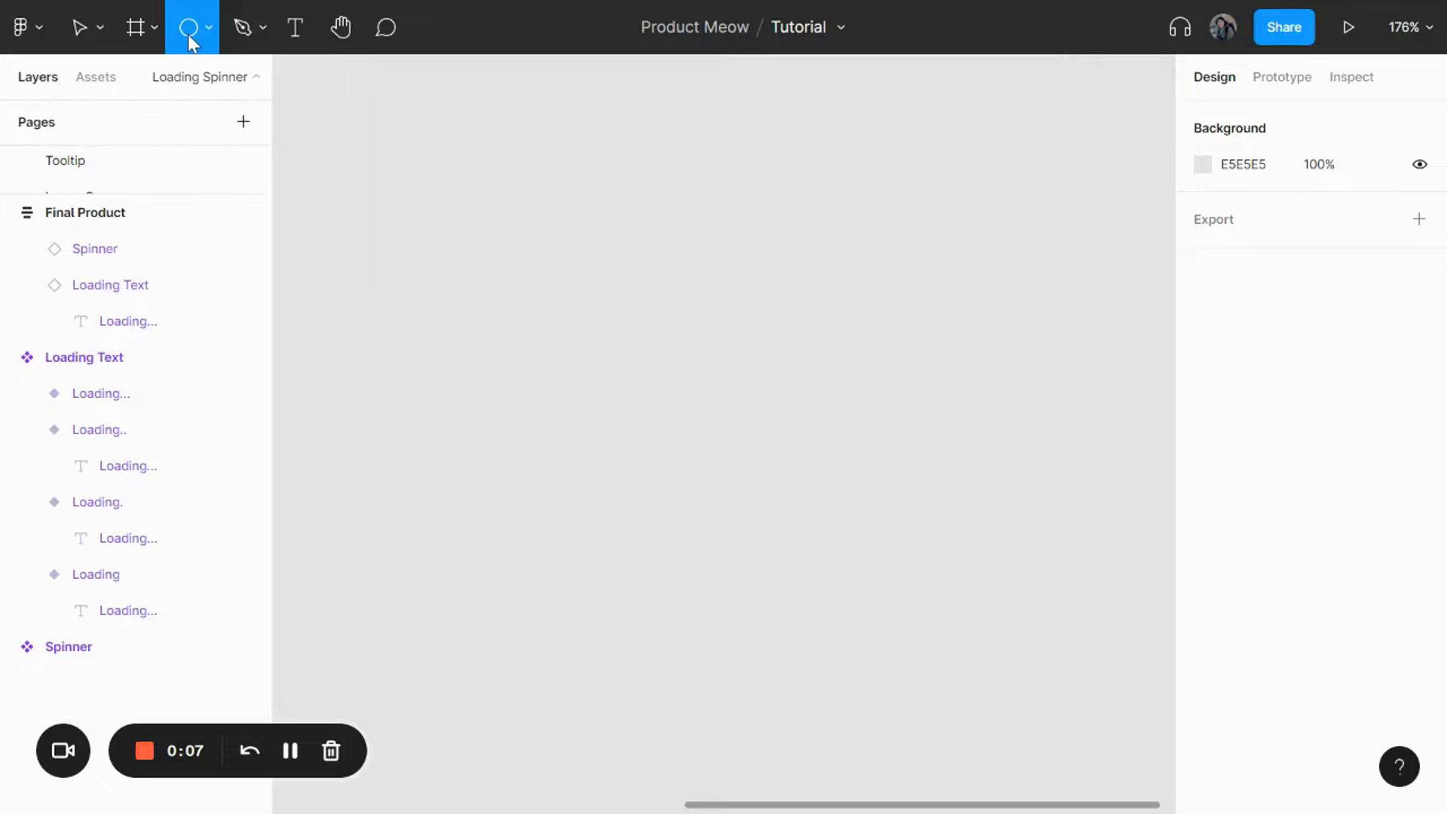
left_click(507, 225)
left_click_drag(462, 216, 595, 314)
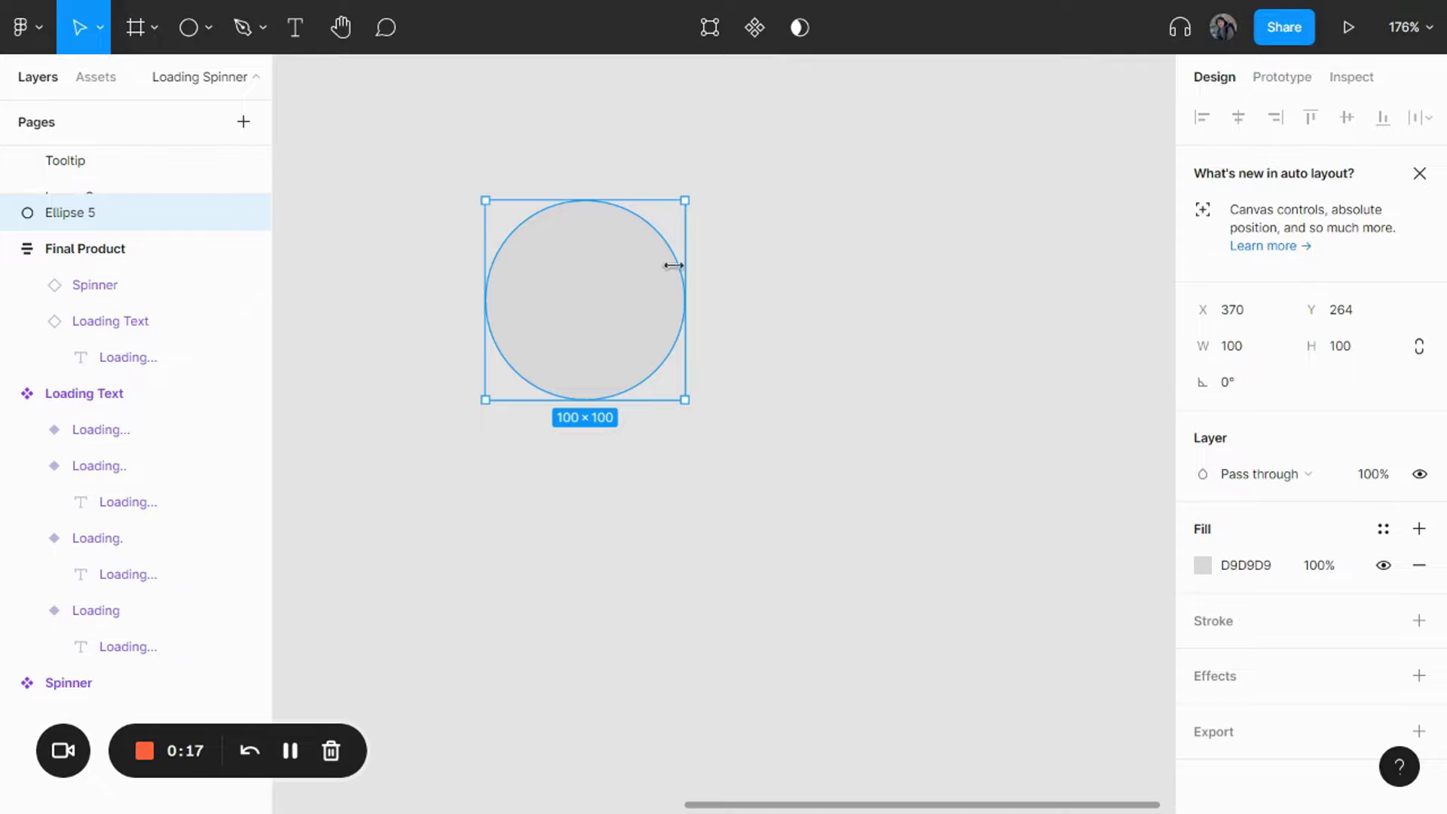
mouse_move(675, 302)
Hollow Ellipse 5 into a full ring with 71.88% ratio and 100% sweep at X 423, Y 277.
left_click_drag(675, 301, 659, 336)
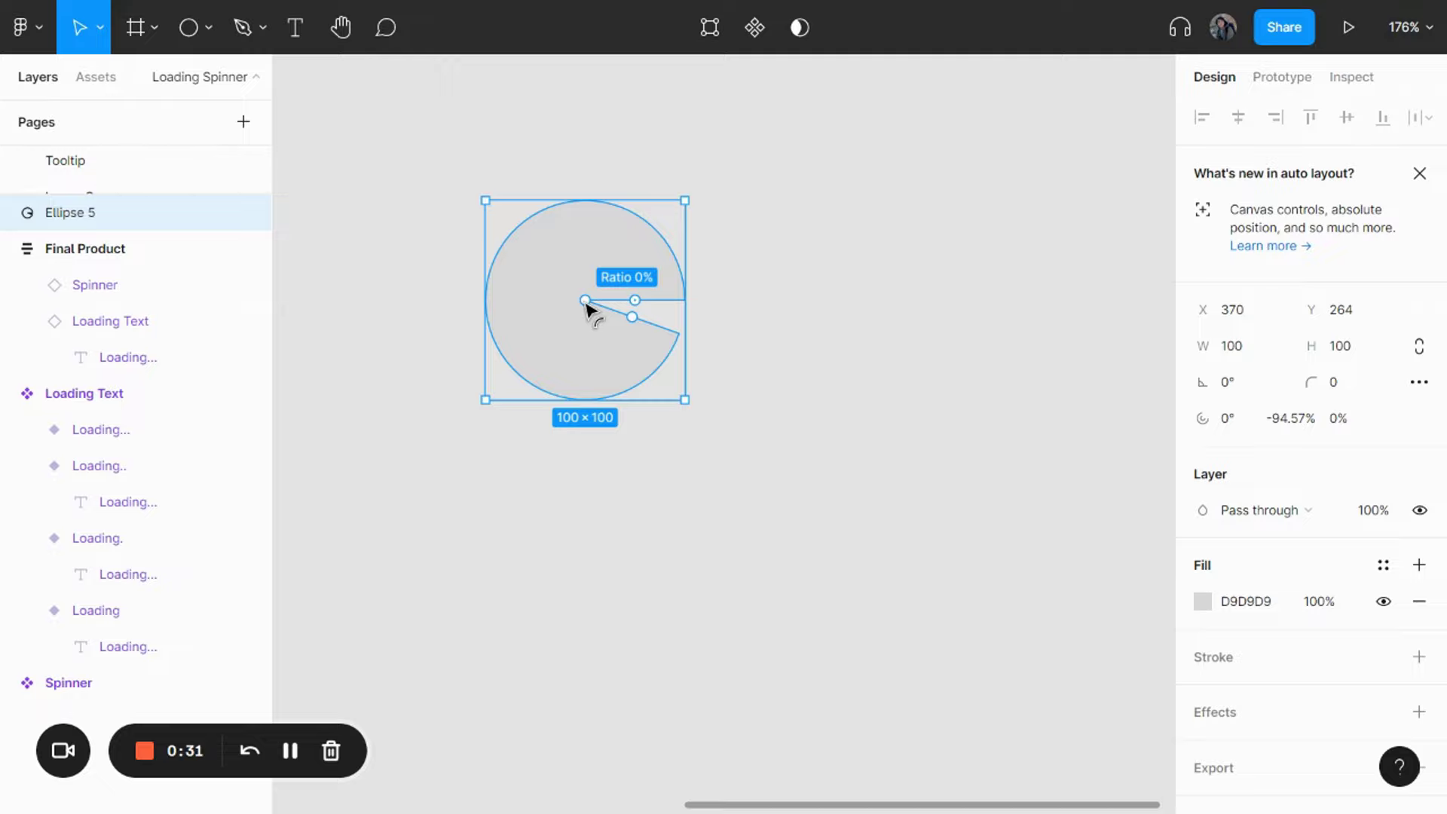
left_click_drag(586, 302, 513, 291)
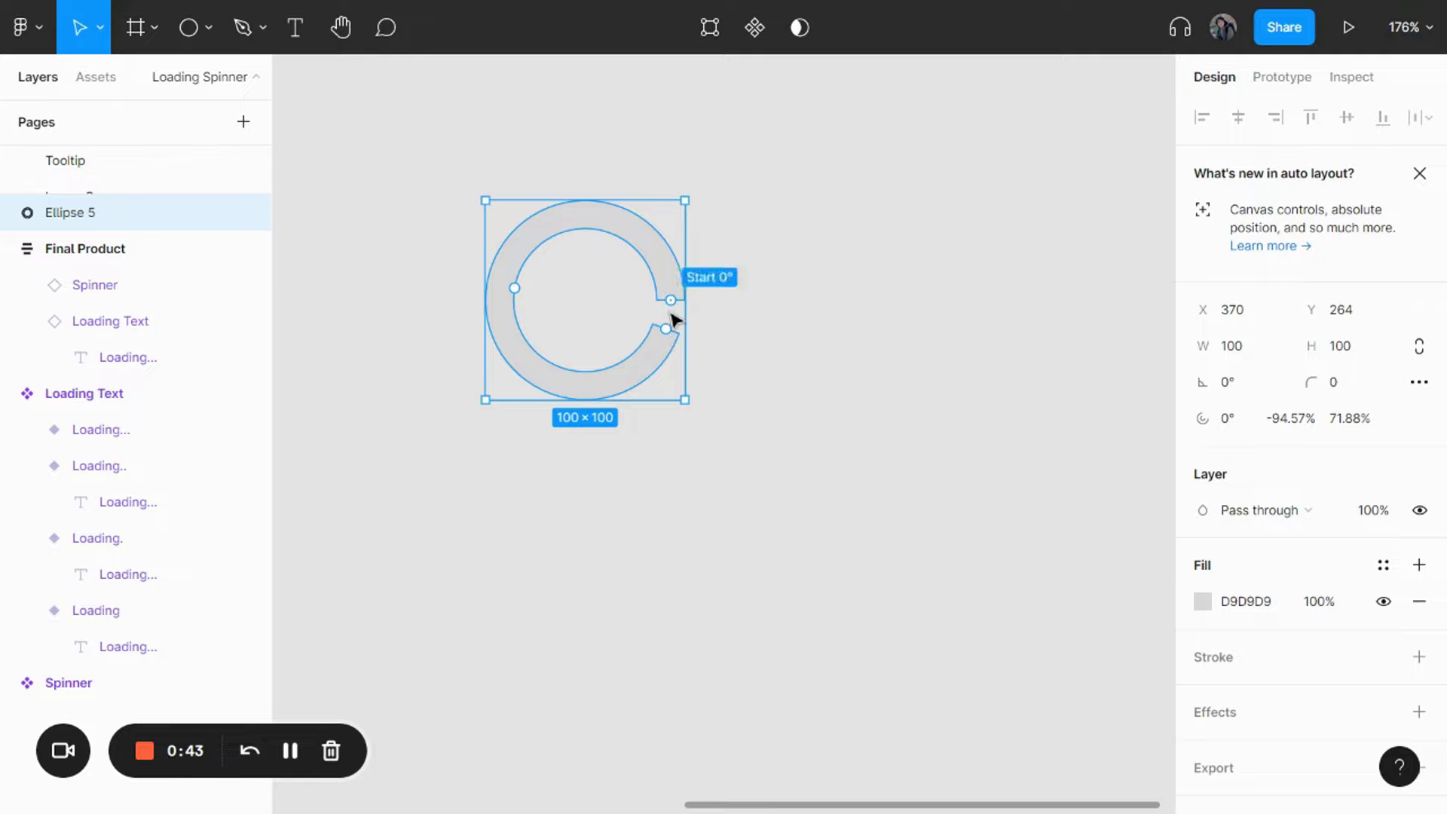
left_click_drag(666, 329, 682, 301)
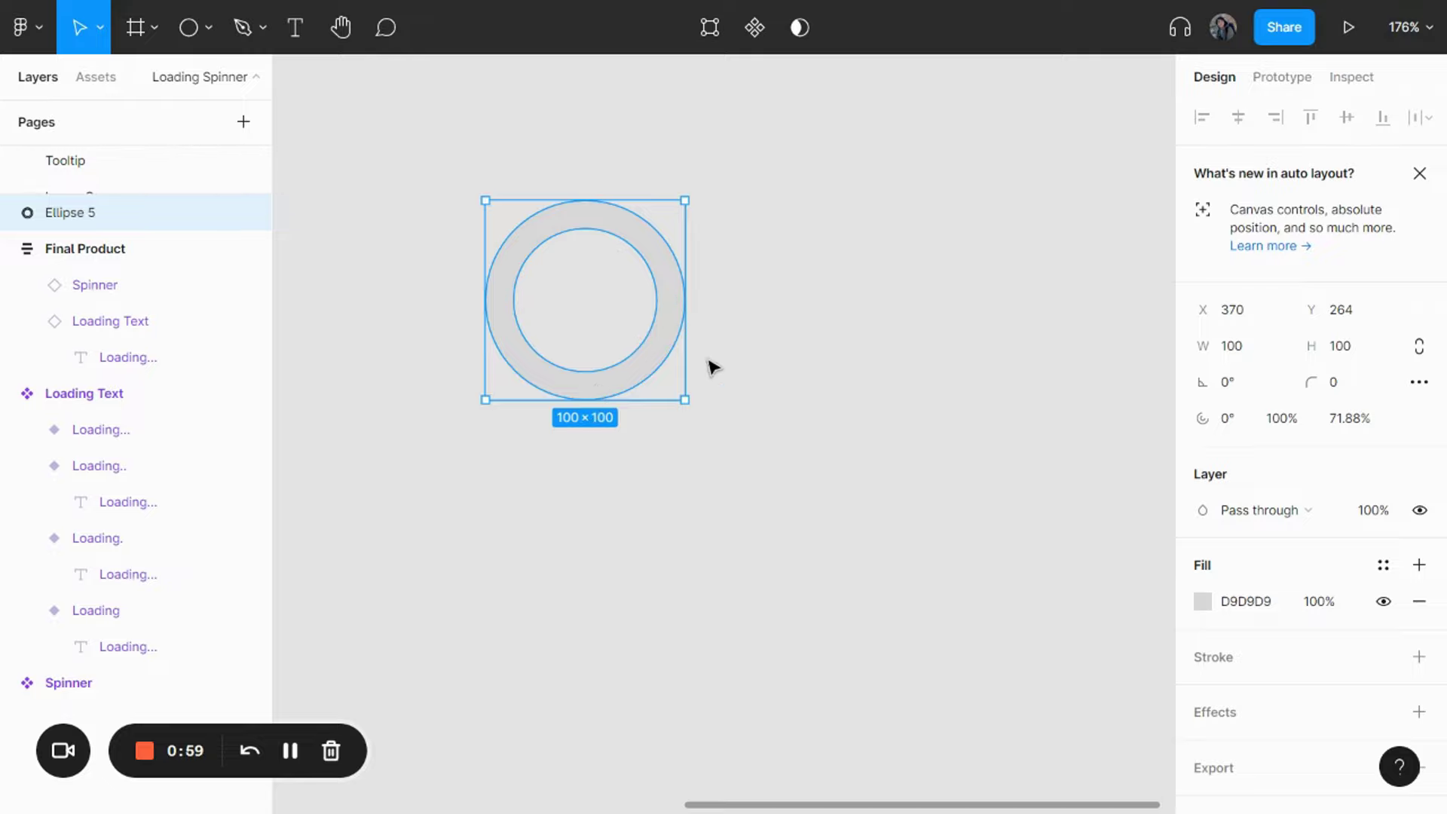
left_click_drag(602, 309, 707, 335)
left_click(892, 307)
Fill the ring with an angular gradient from 3300FF at 100% to 3300FF at 0% opacity.
left_click(750, 277)
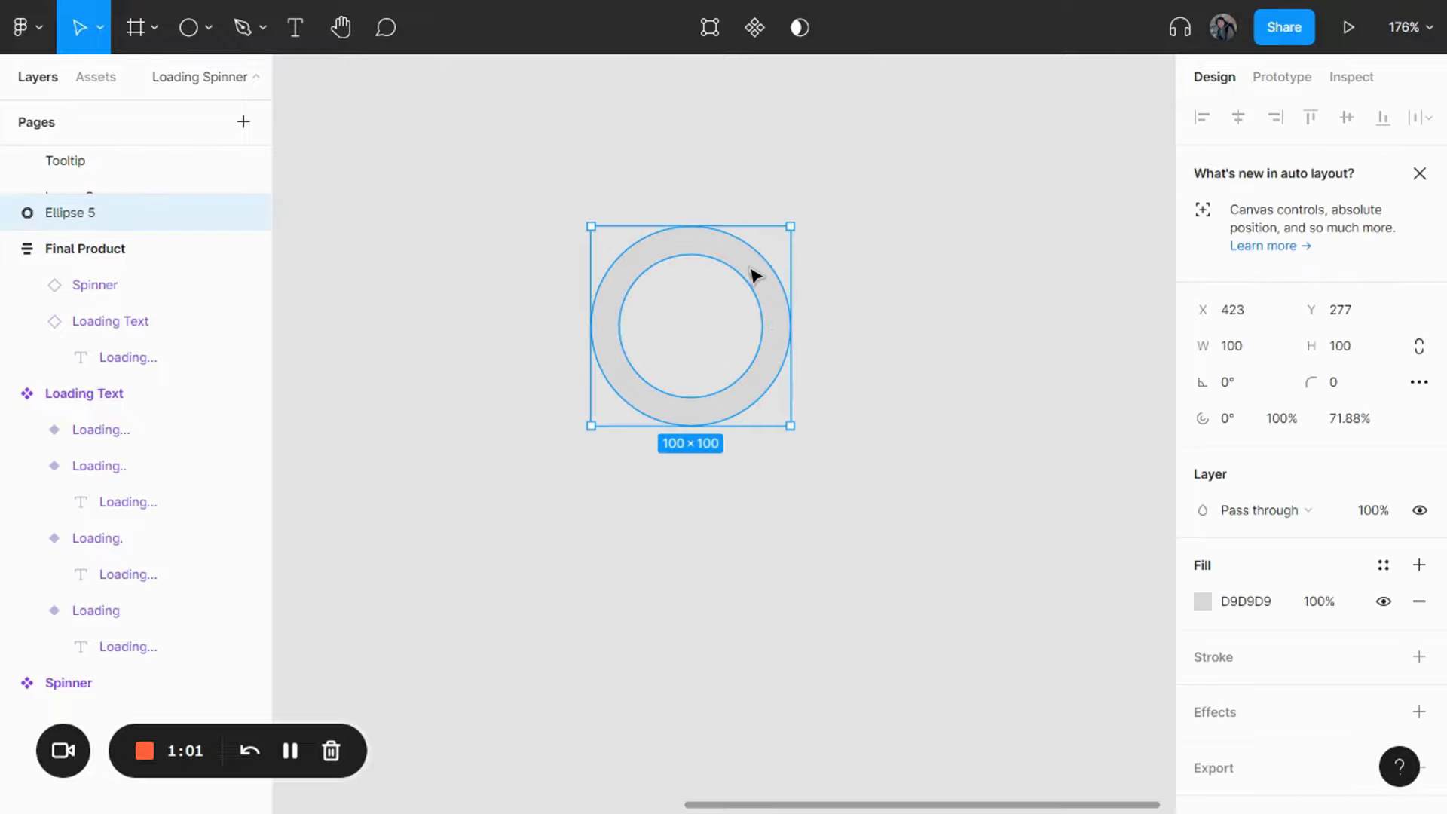
left_click(1203, 602)
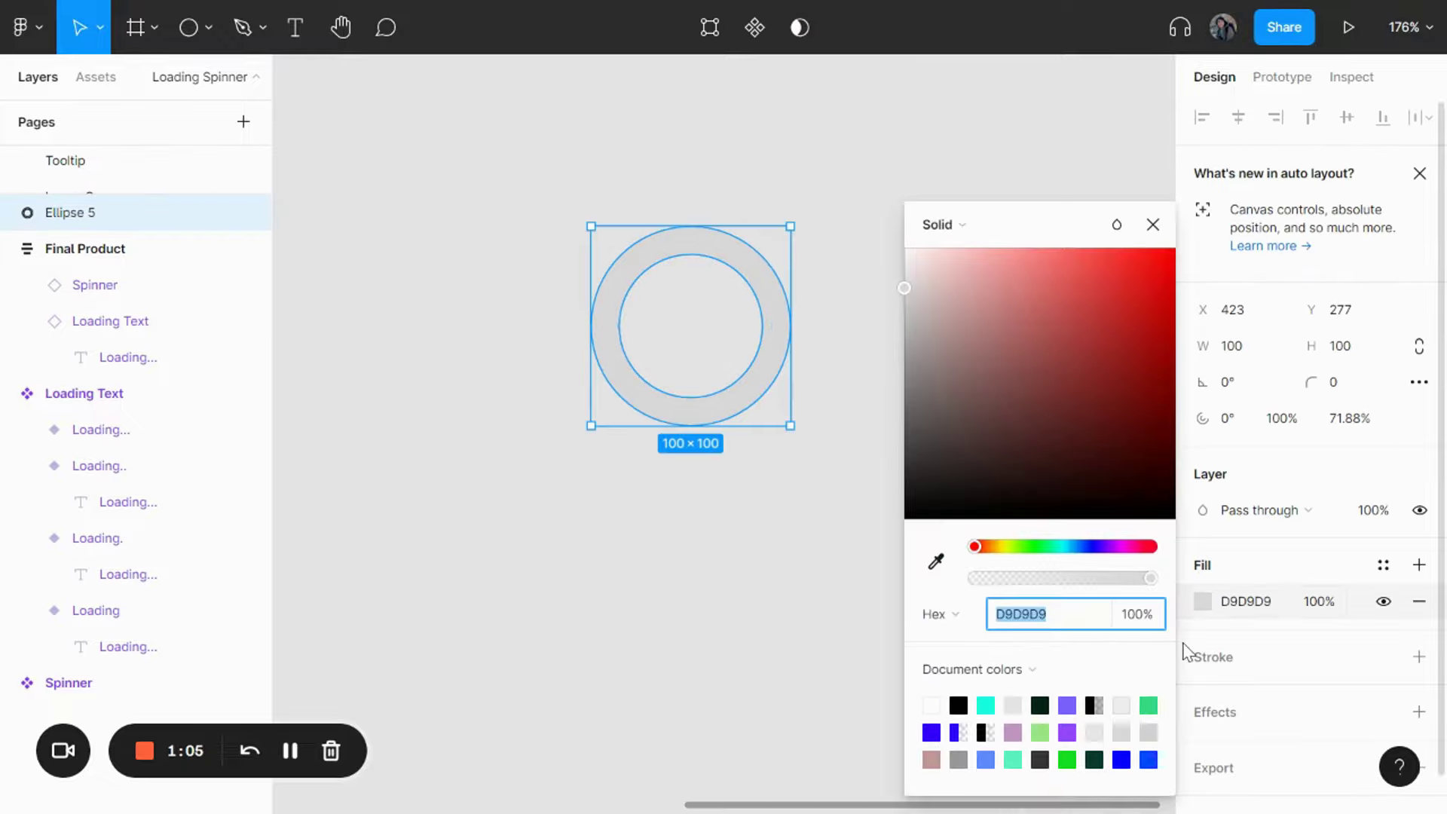
left_click(953, 226)
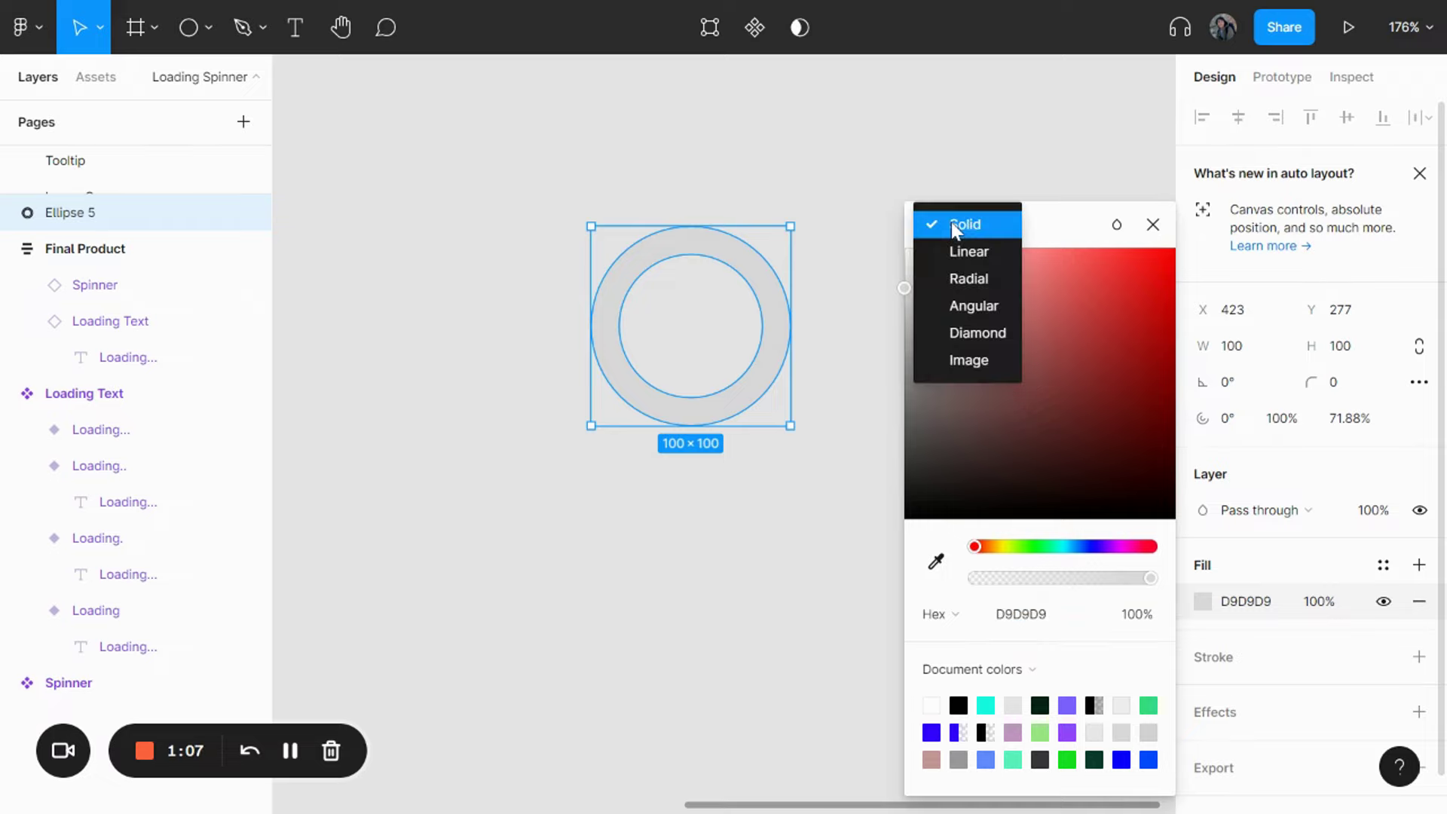
left_click(974, 306)
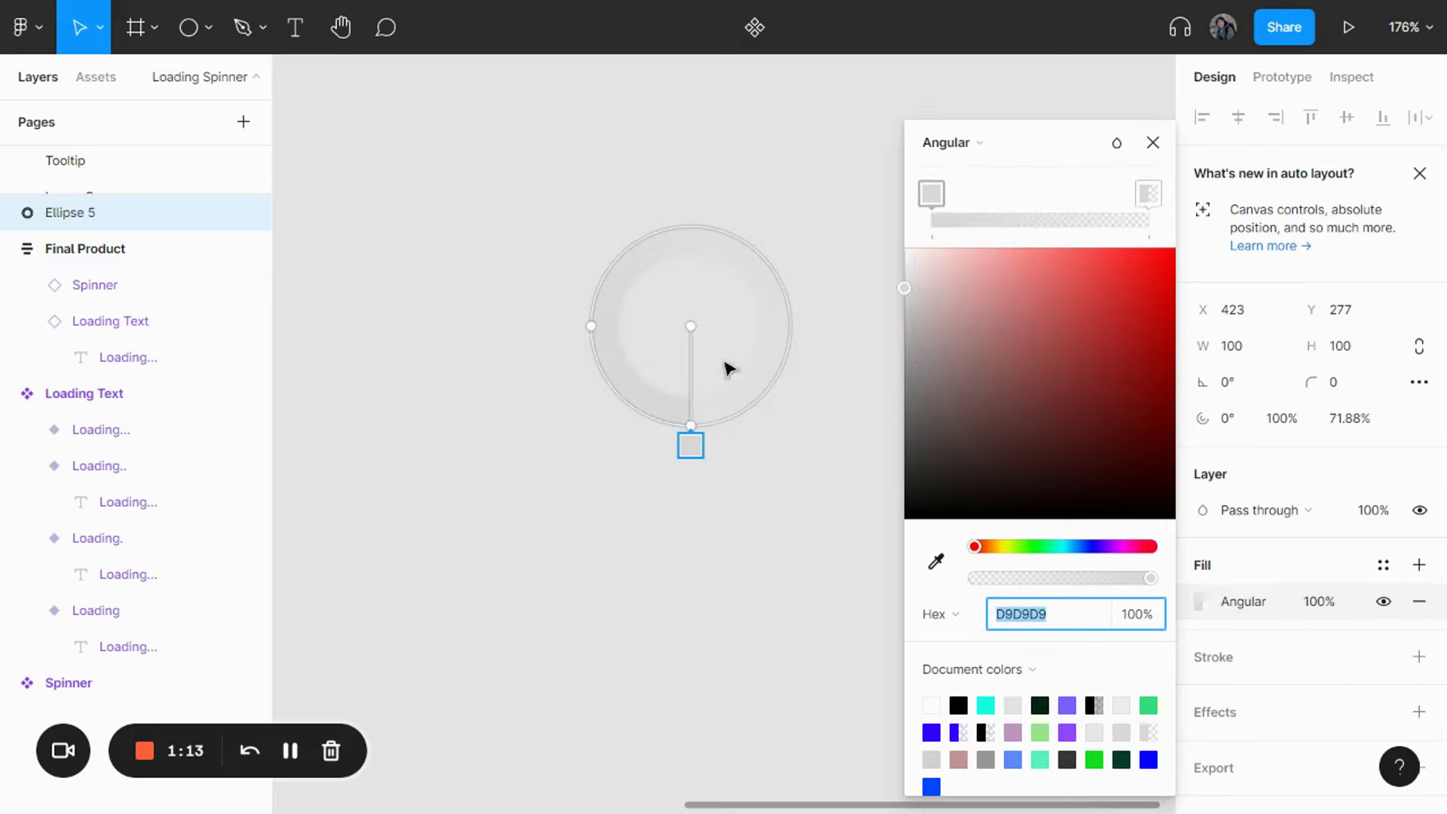
left_click(935, 195)
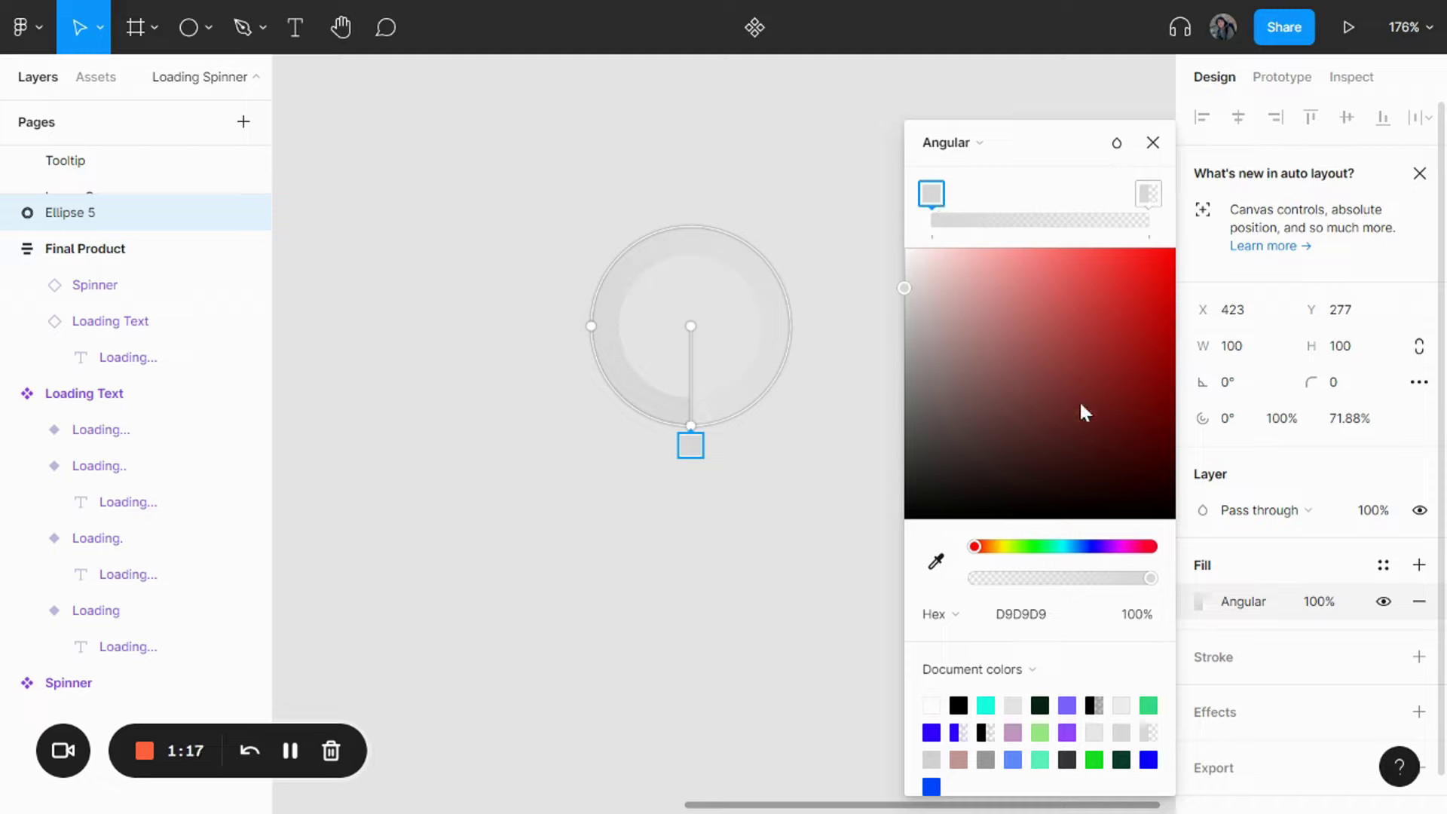
left_click(1099, 548)
left_click_drag(1121, 300, 1195, 249)
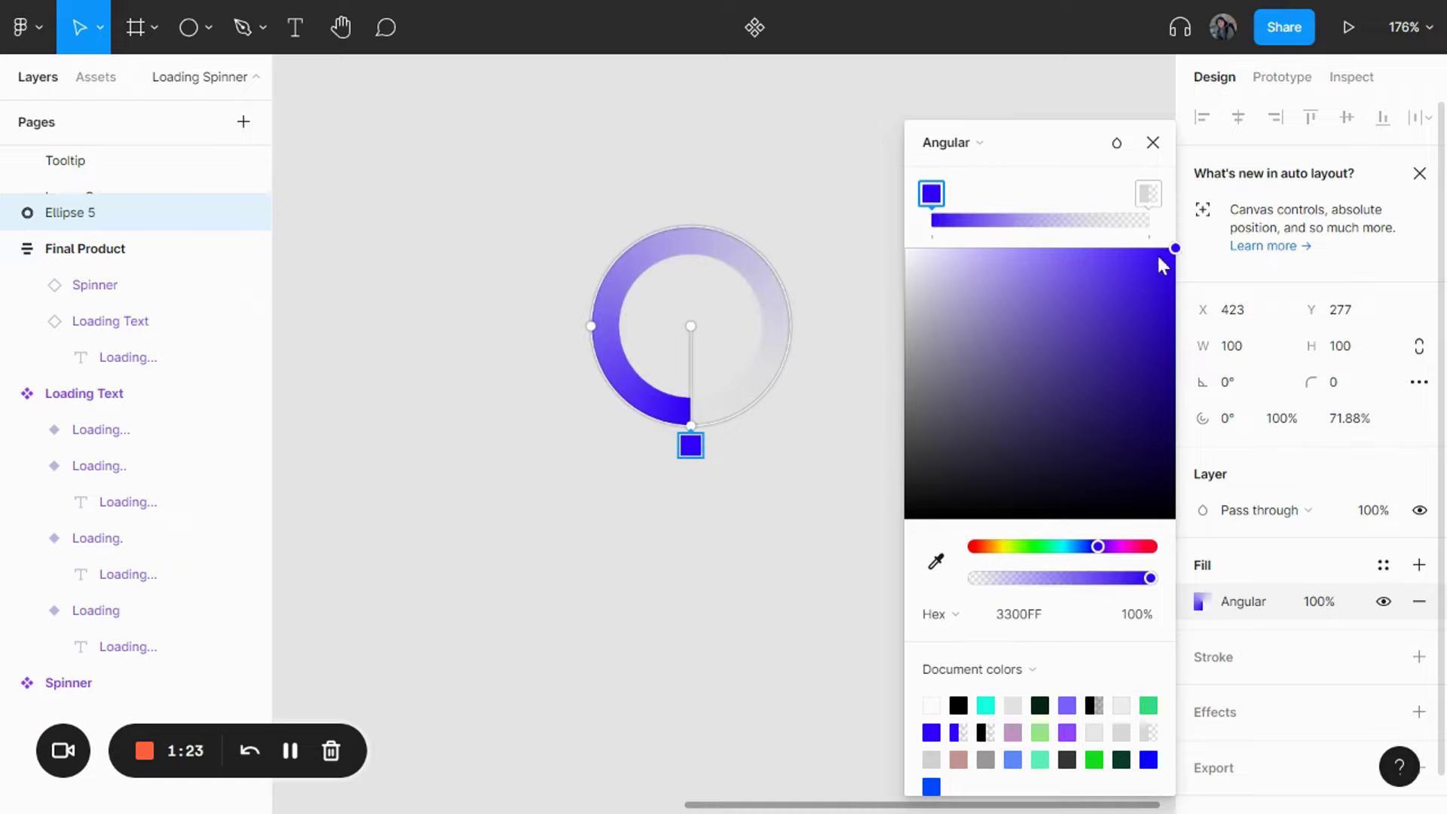
left_click(1148, 193)
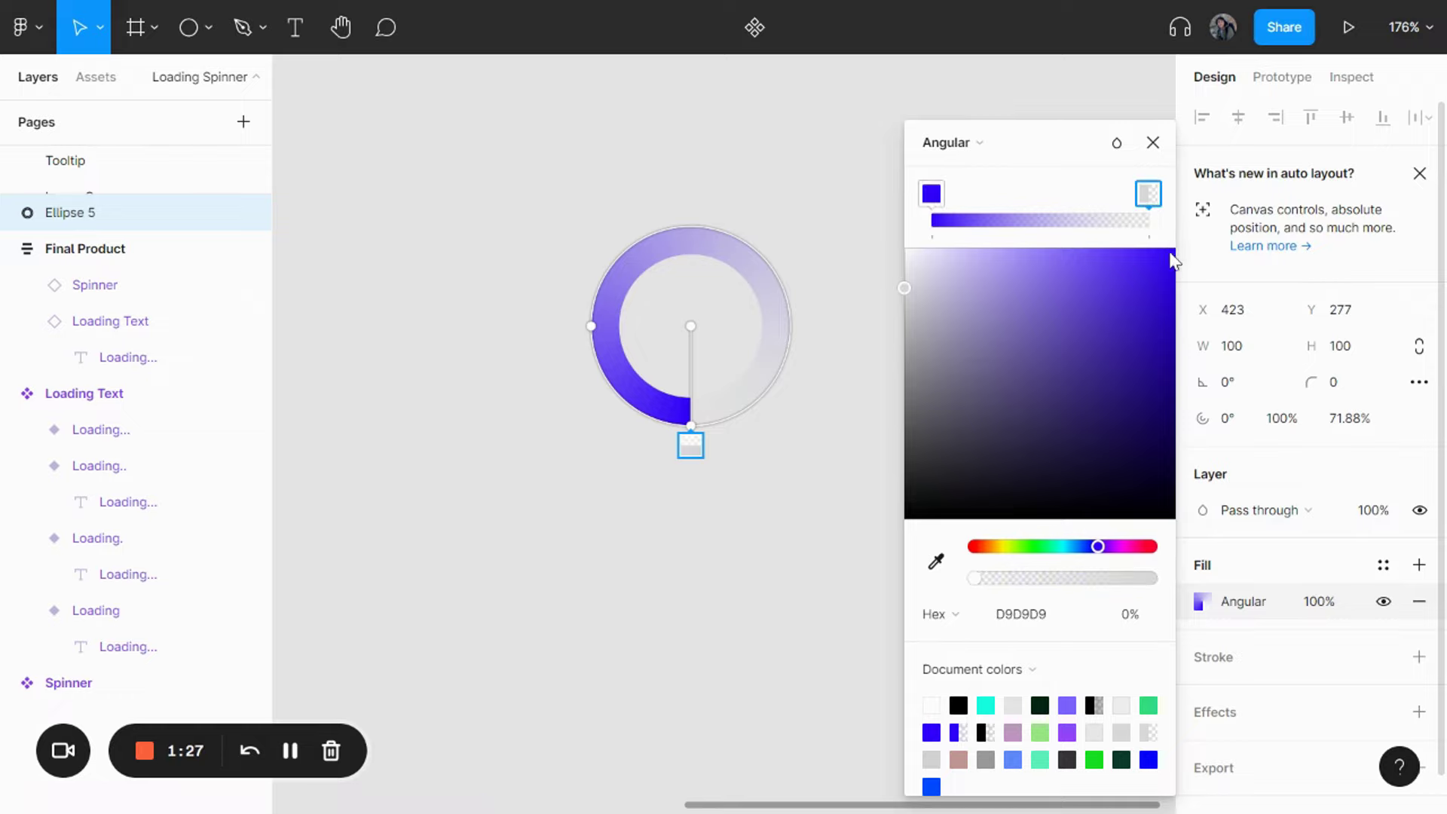
left_click_drag(1169, 256, 1199, 237)
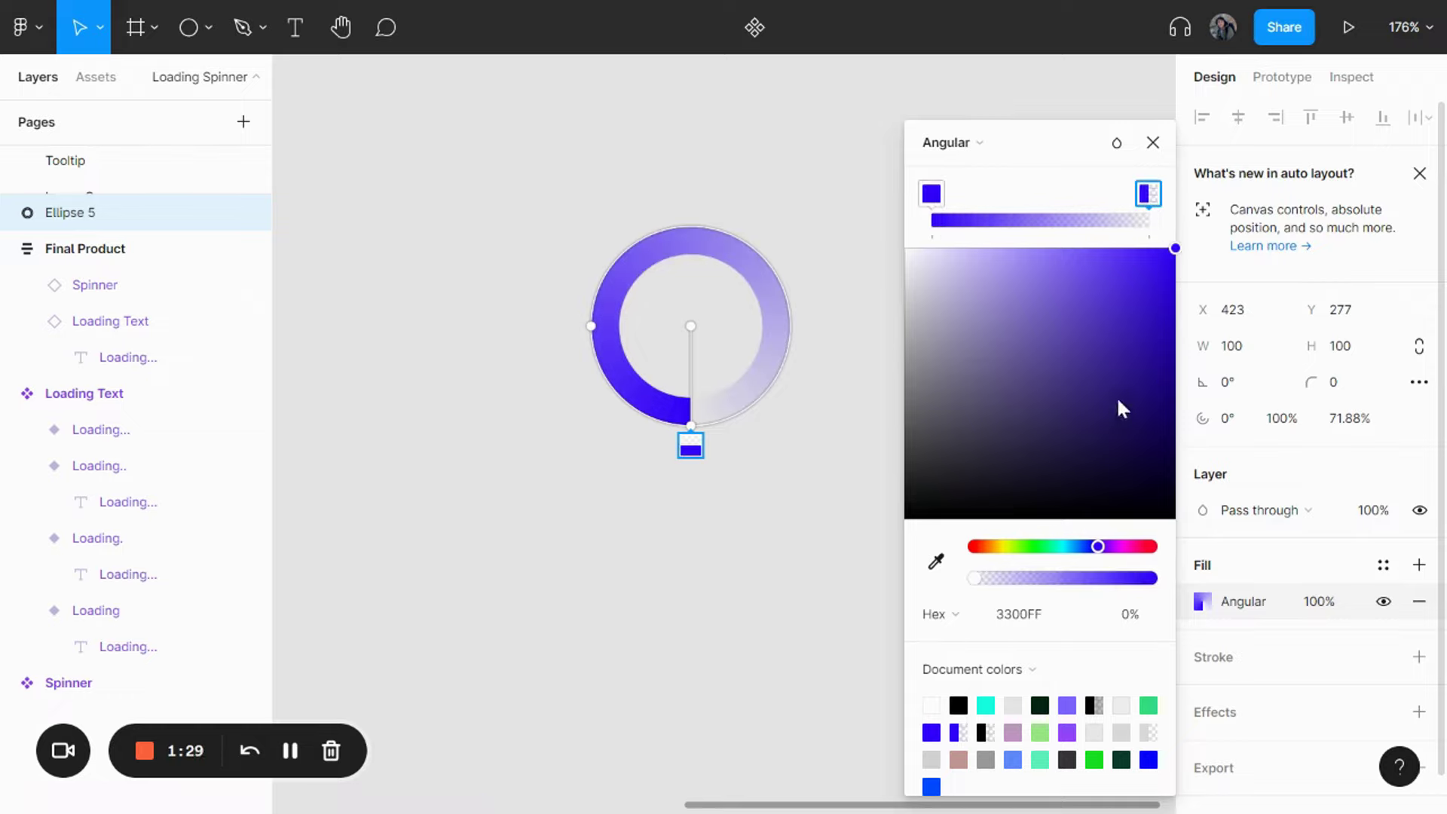
left_click(1130, 617)
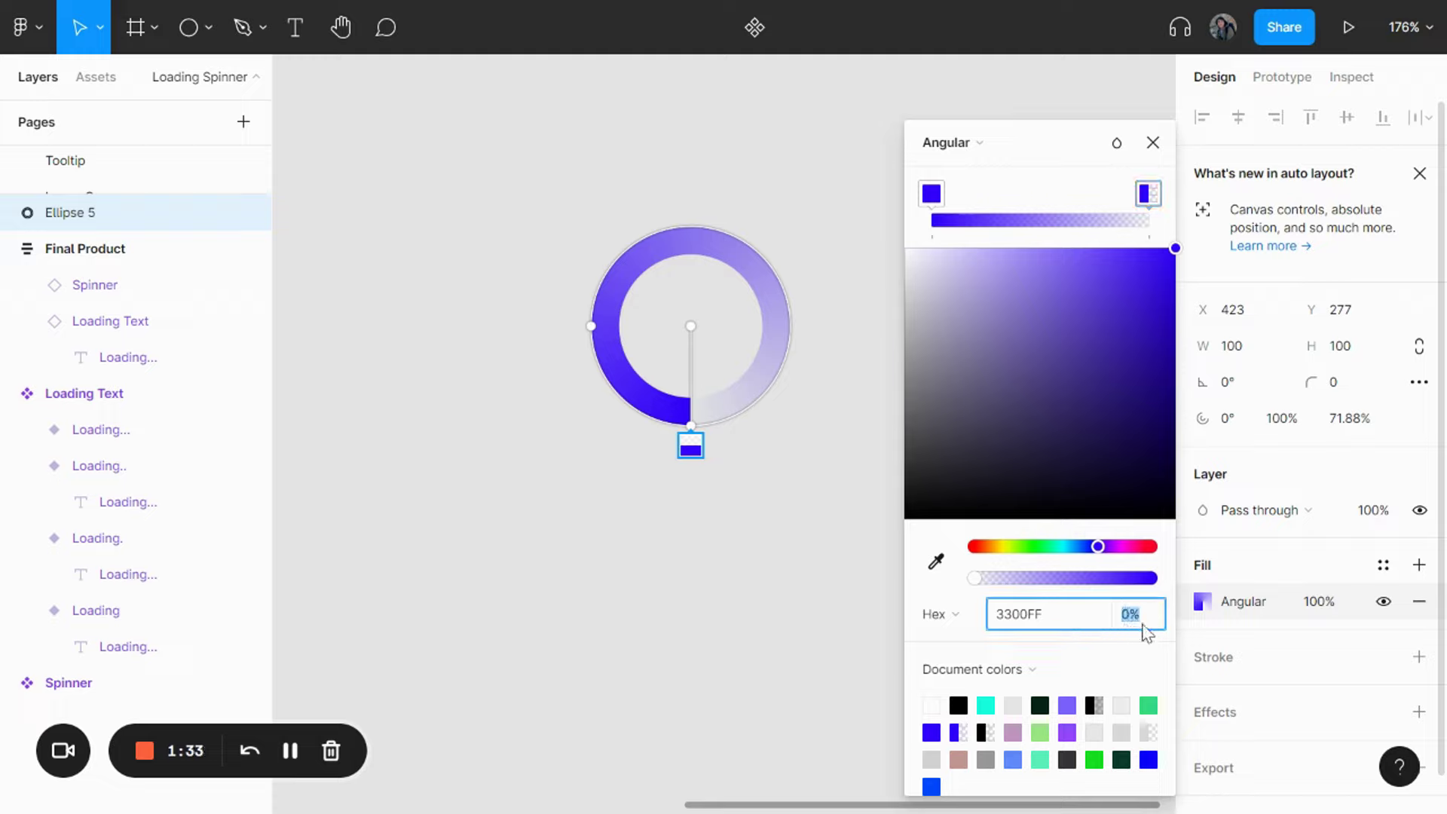
key("Escape")
key("Escape")
left_click(845, 467)
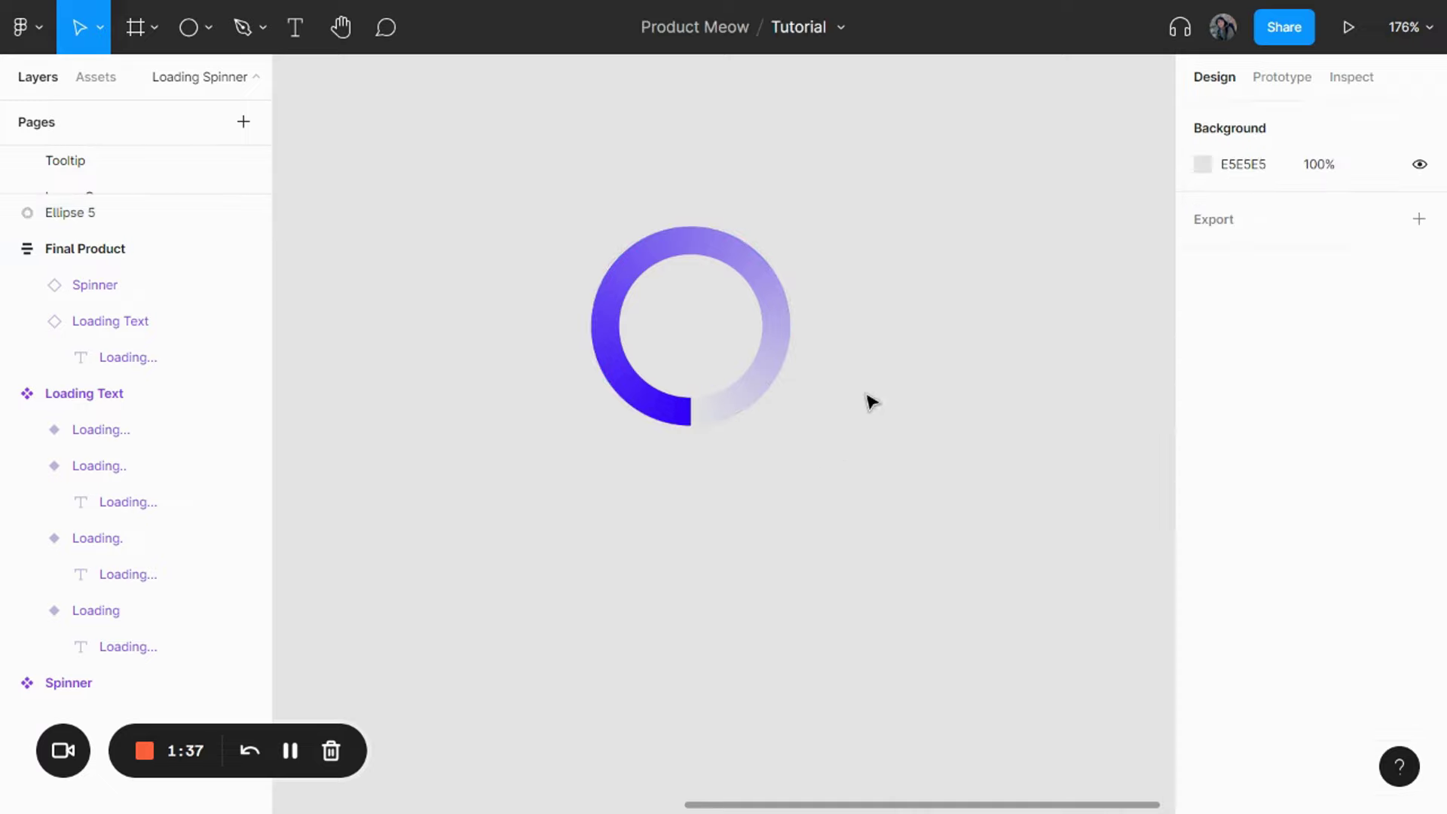
Make the gradient ring a component and rename it 'Spinner'.
left_click(753, 270)
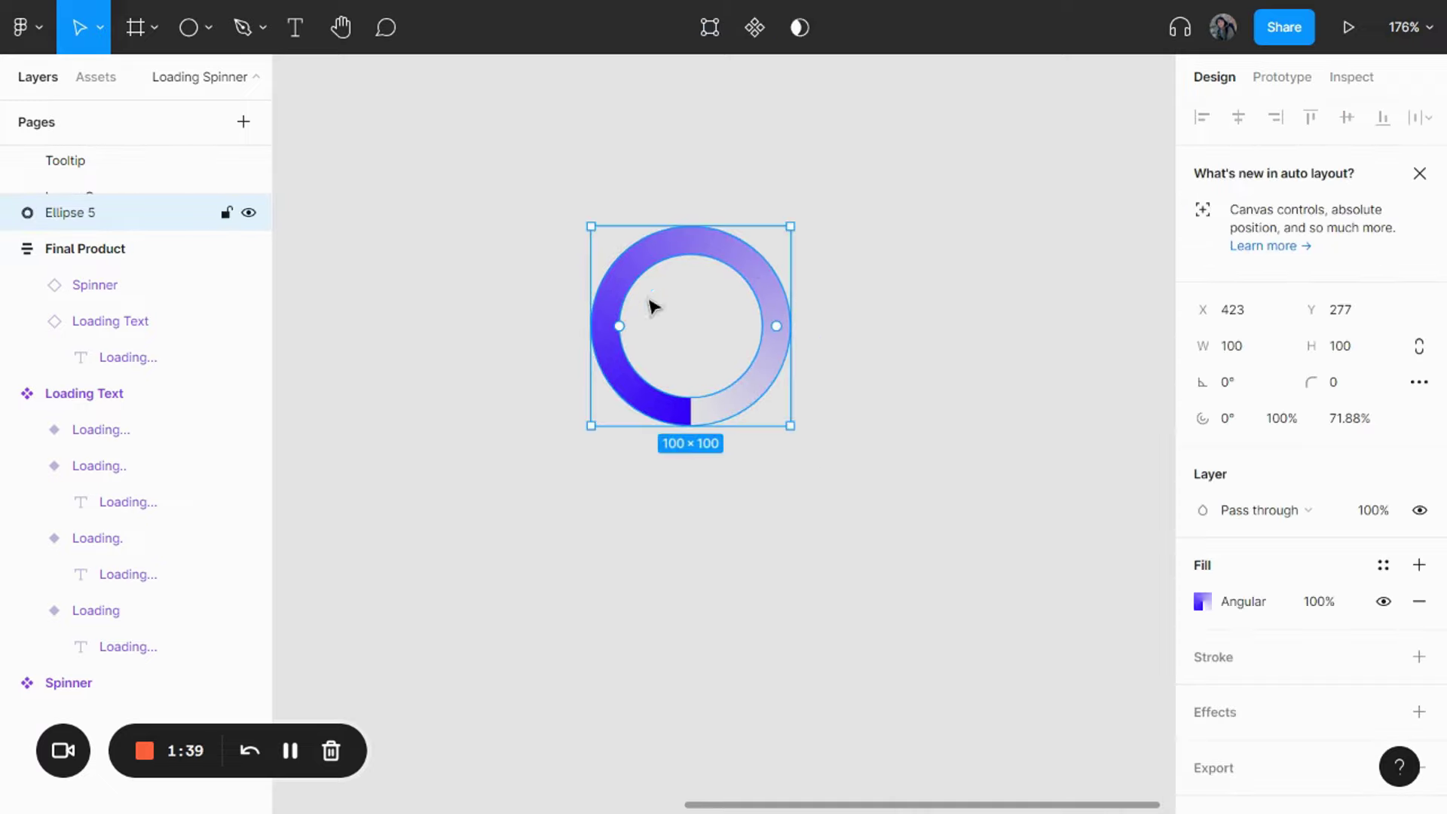
left_click(754, 29)
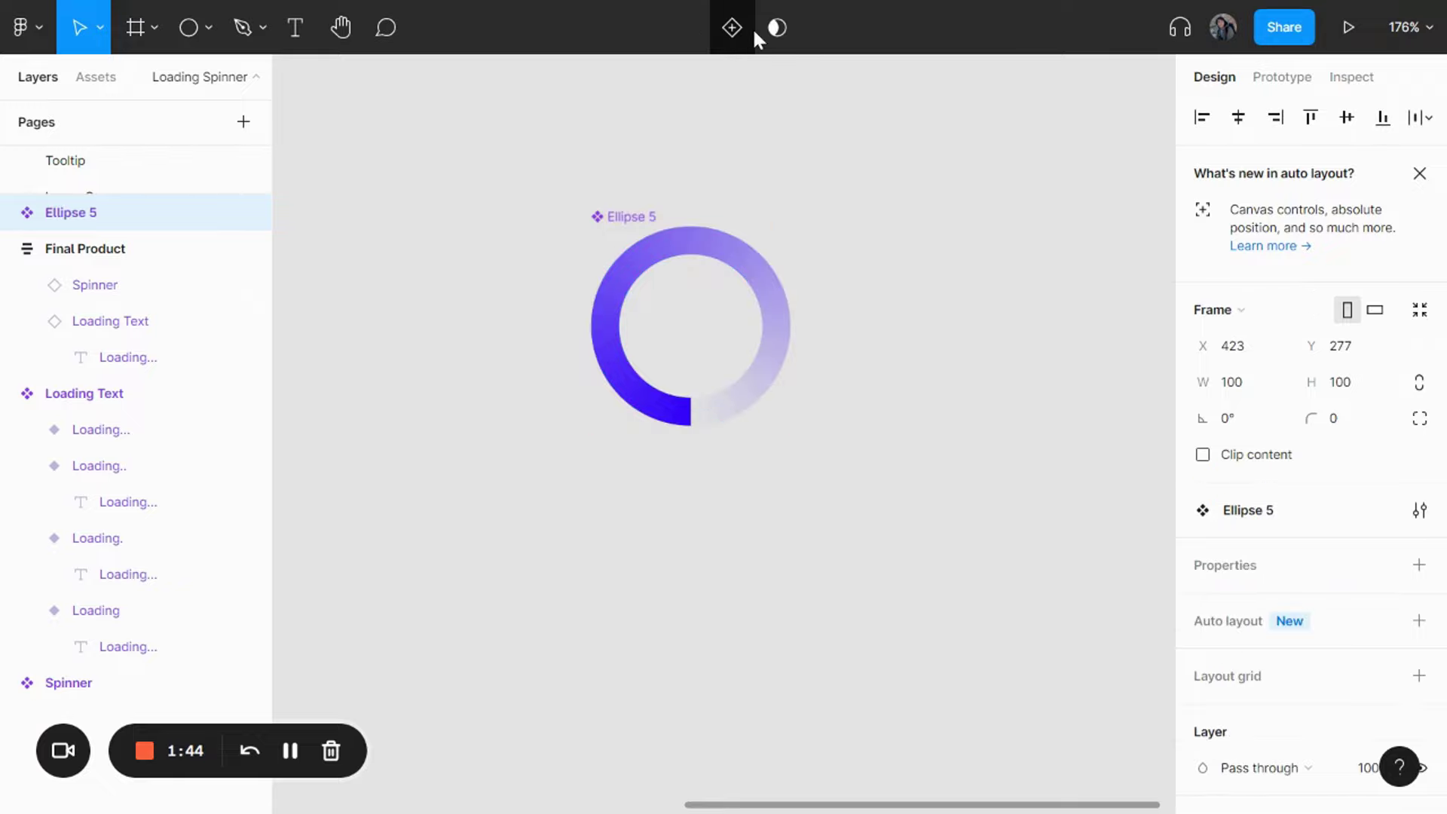
double_click(625, 218)
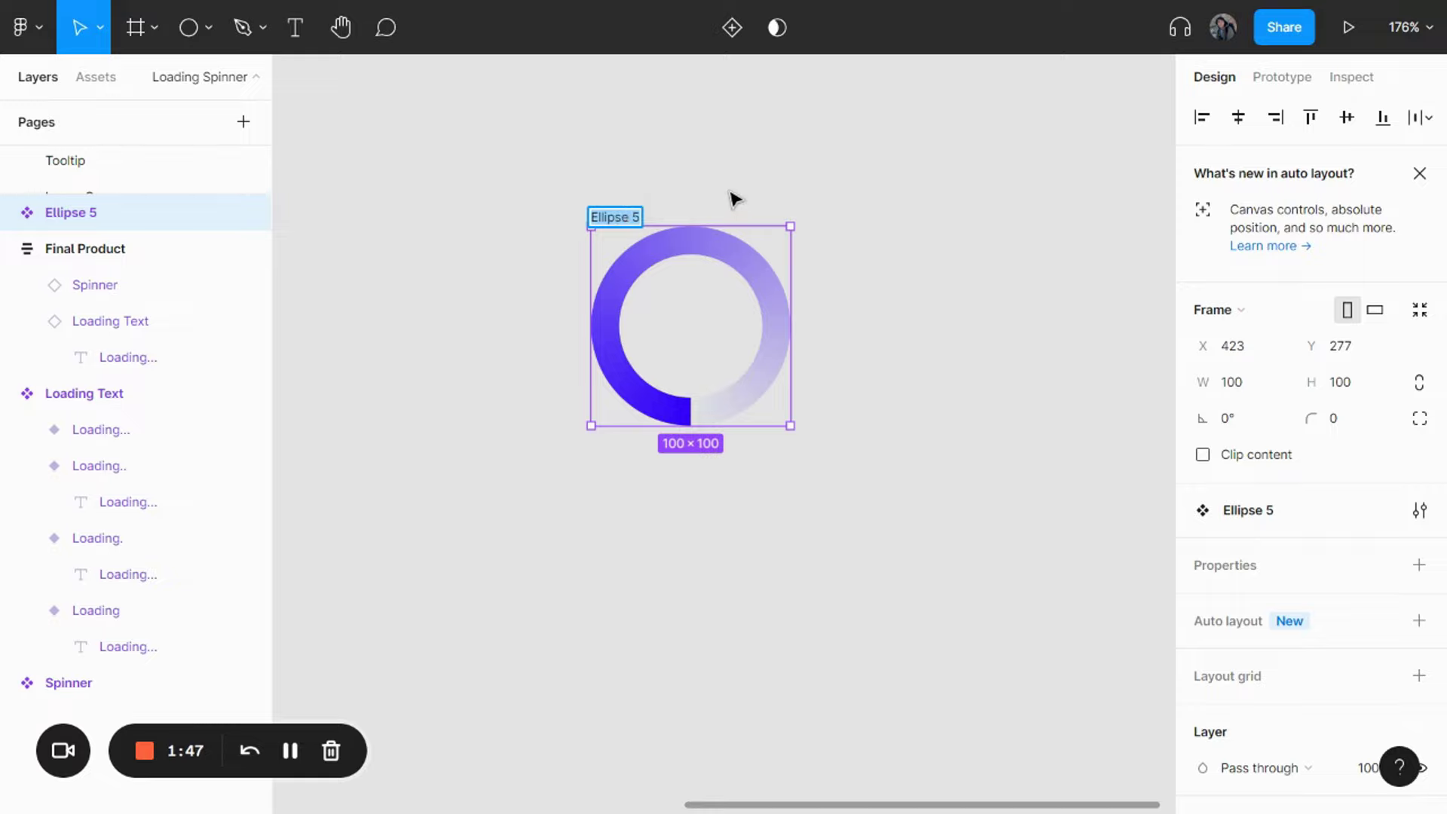
type("Spinner")
key("Return")
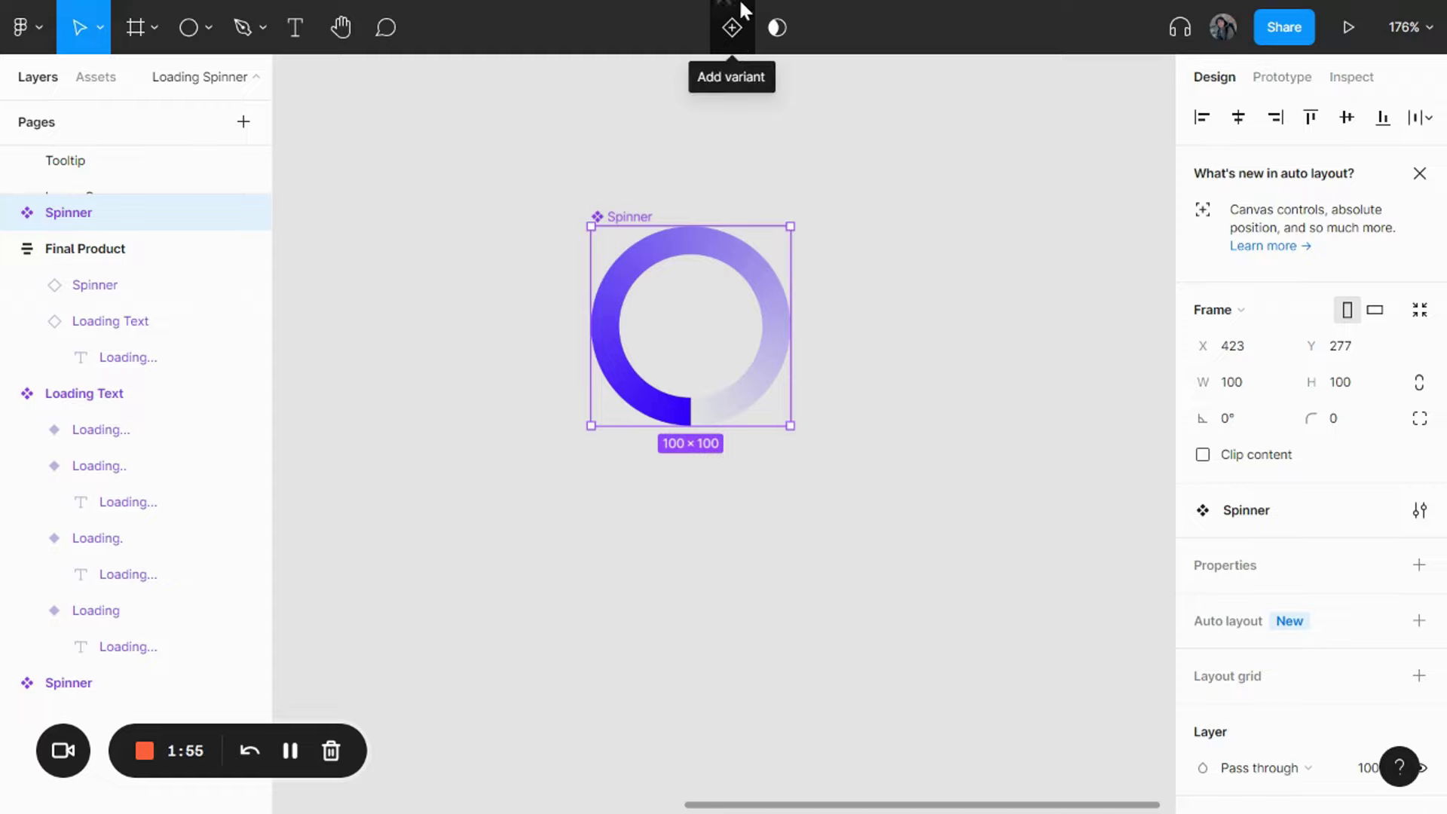
Add Variant2, Variant3 and Variant4 to the Spinner component set.
left_click(735, 25)
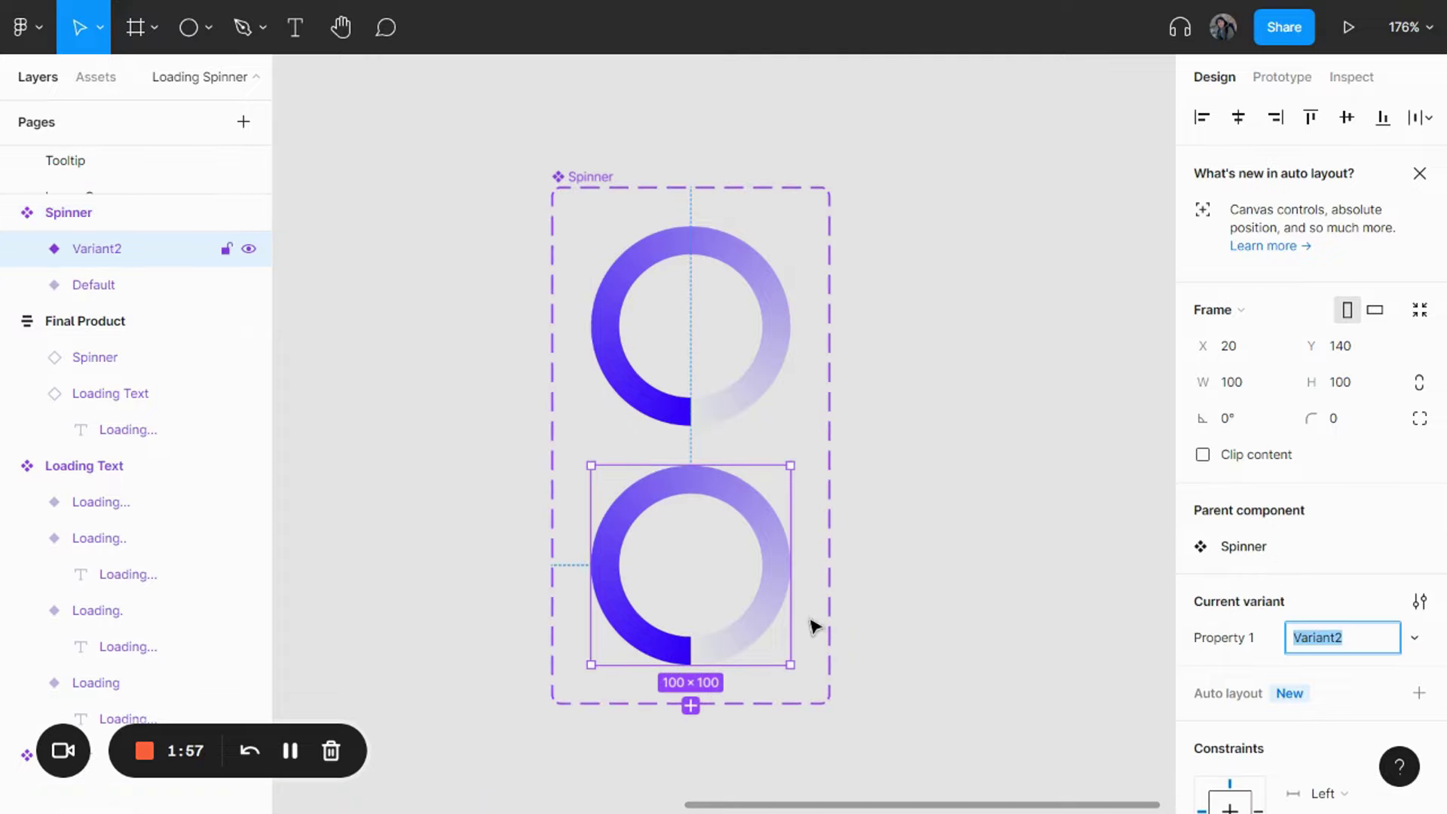
left_click_drag(616, 184, 437, 145)
left_click(548, 549)
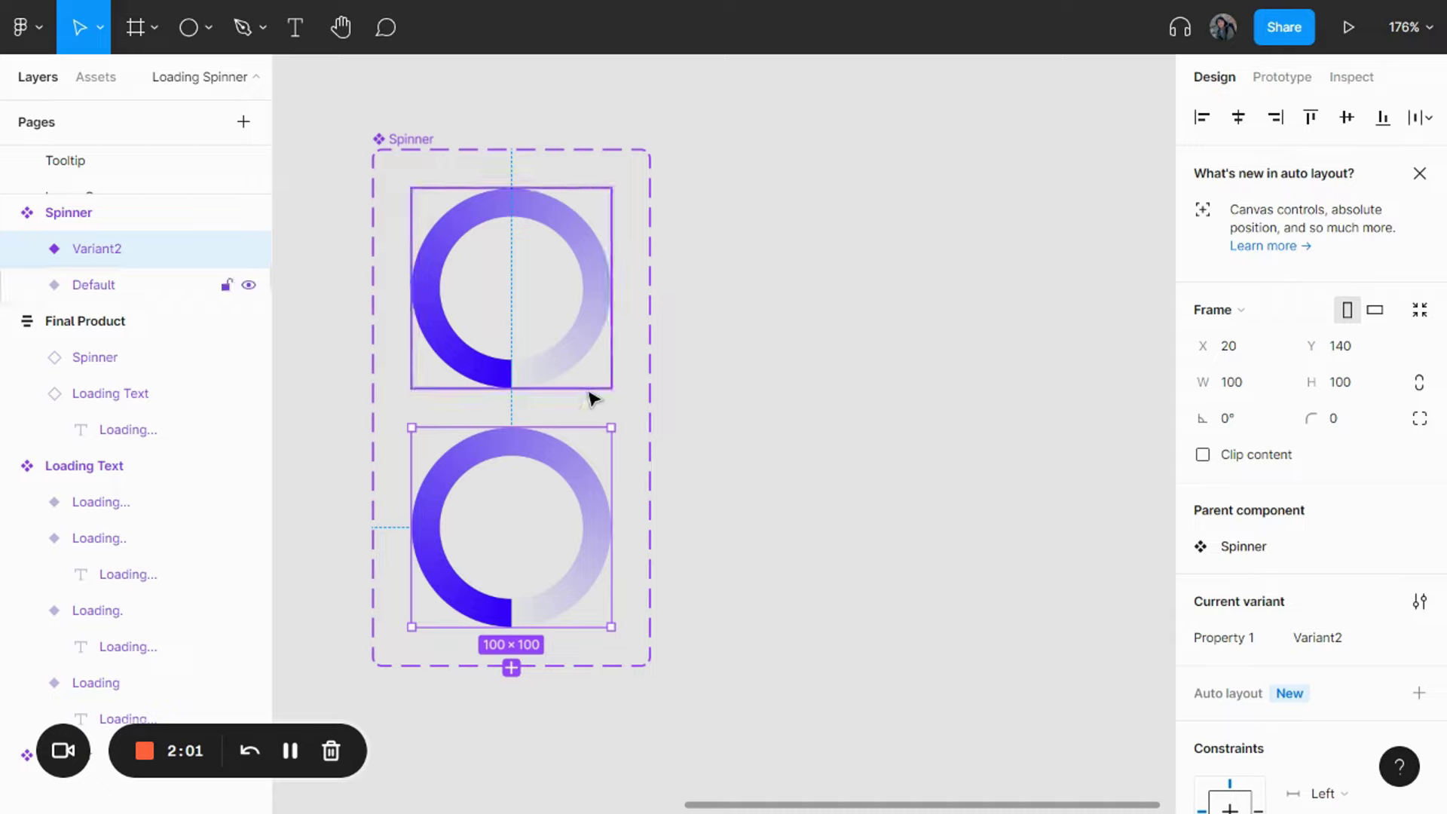
left_click(512, 668)
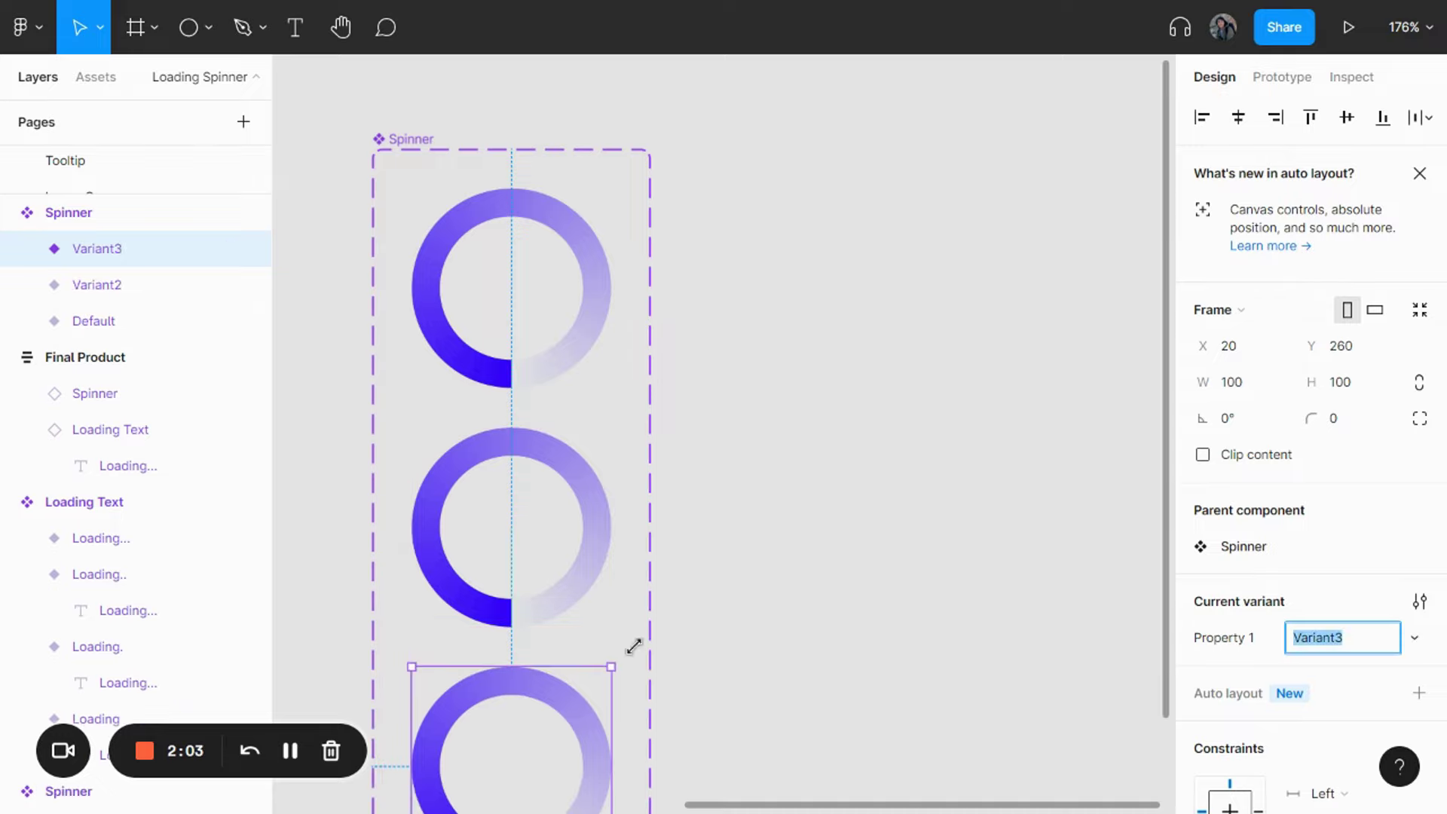
scroll(633, 639, "down", 4)
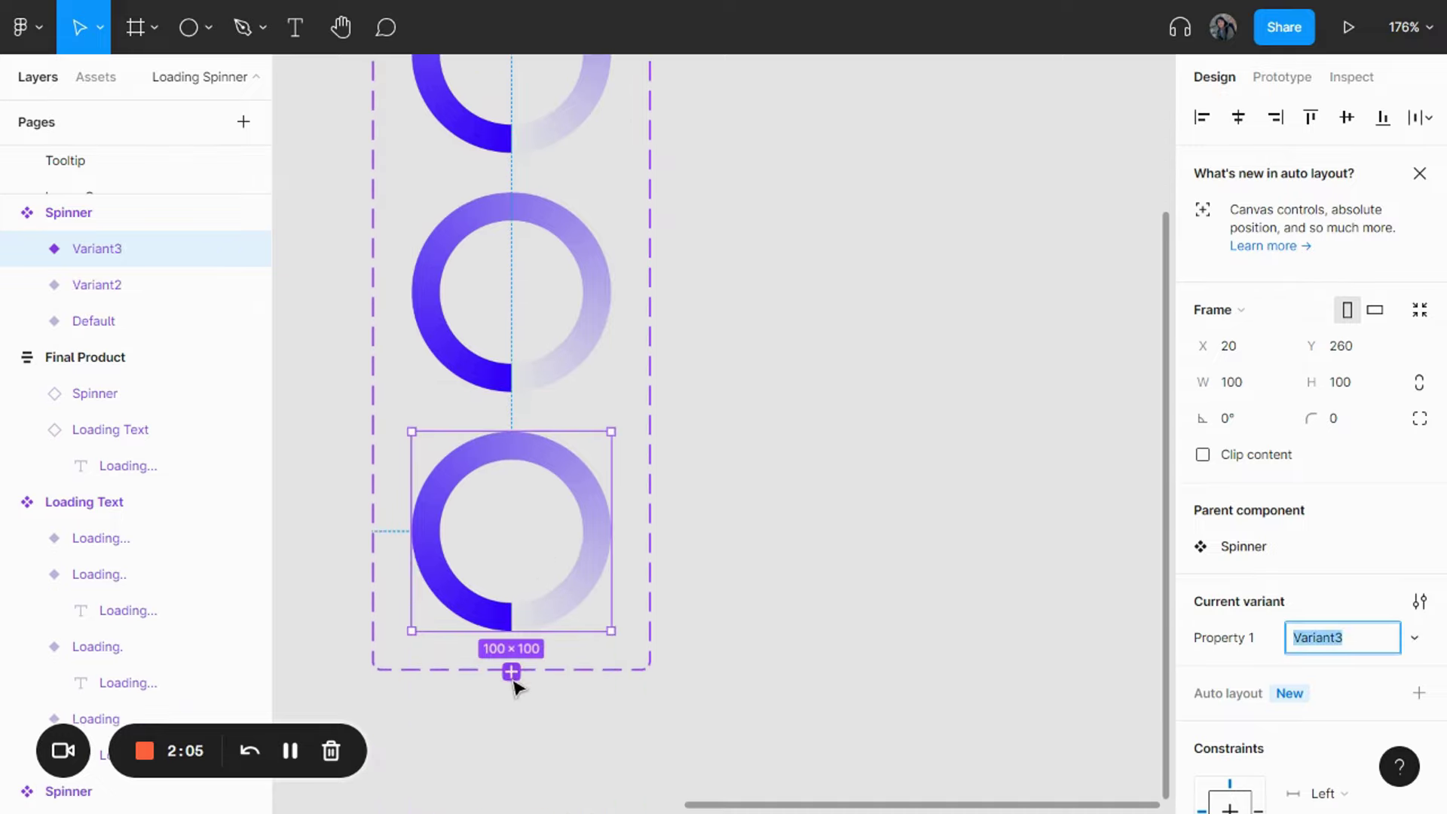
left_click(512, 671)
left_click(875, 254)
Move the Spinner set into view and select the ring inside the Default variant.
scroll(822, 332, "down", 2)
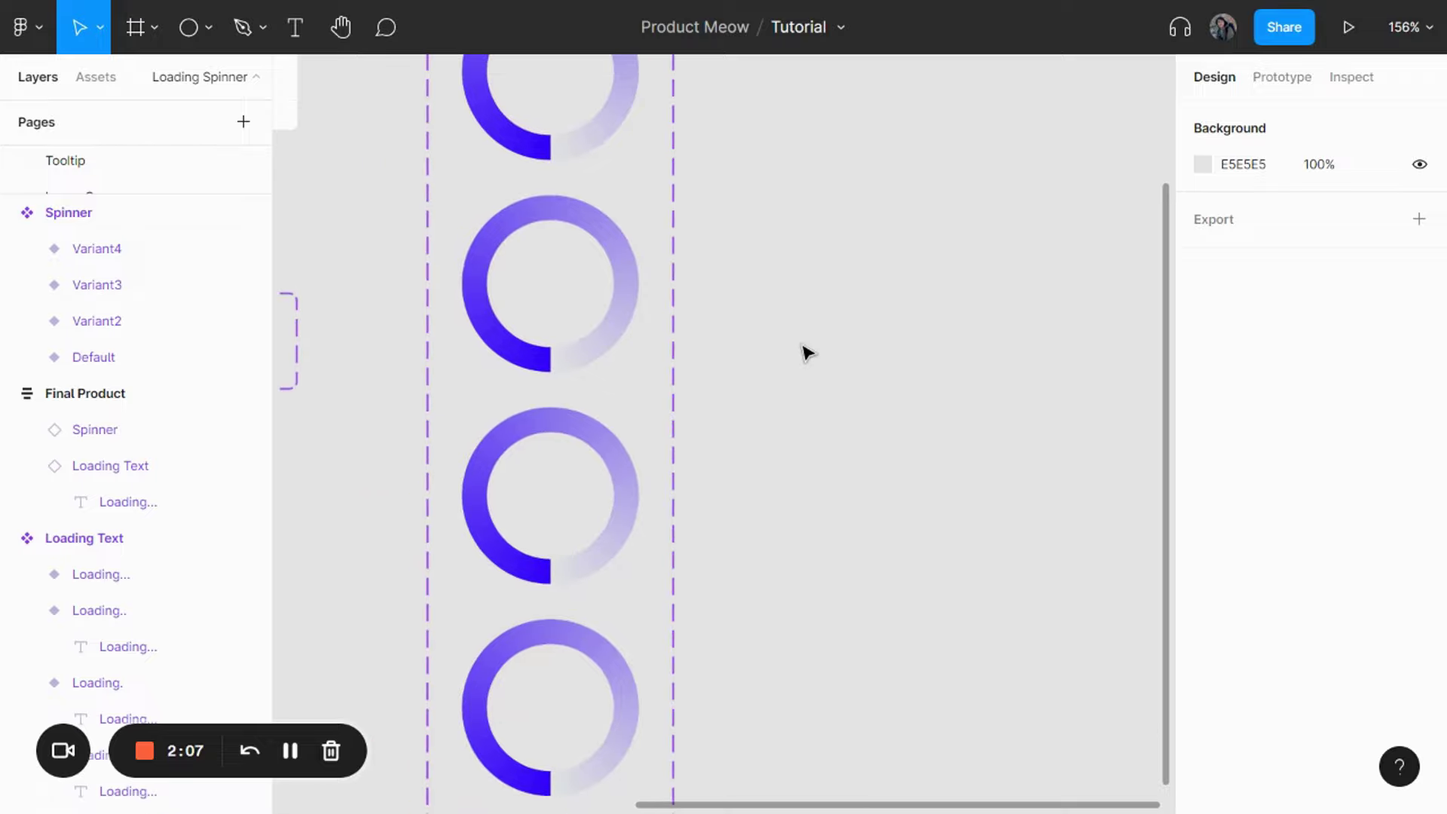
scroll(840, 329, "up", 3)
left_click(501, 82)
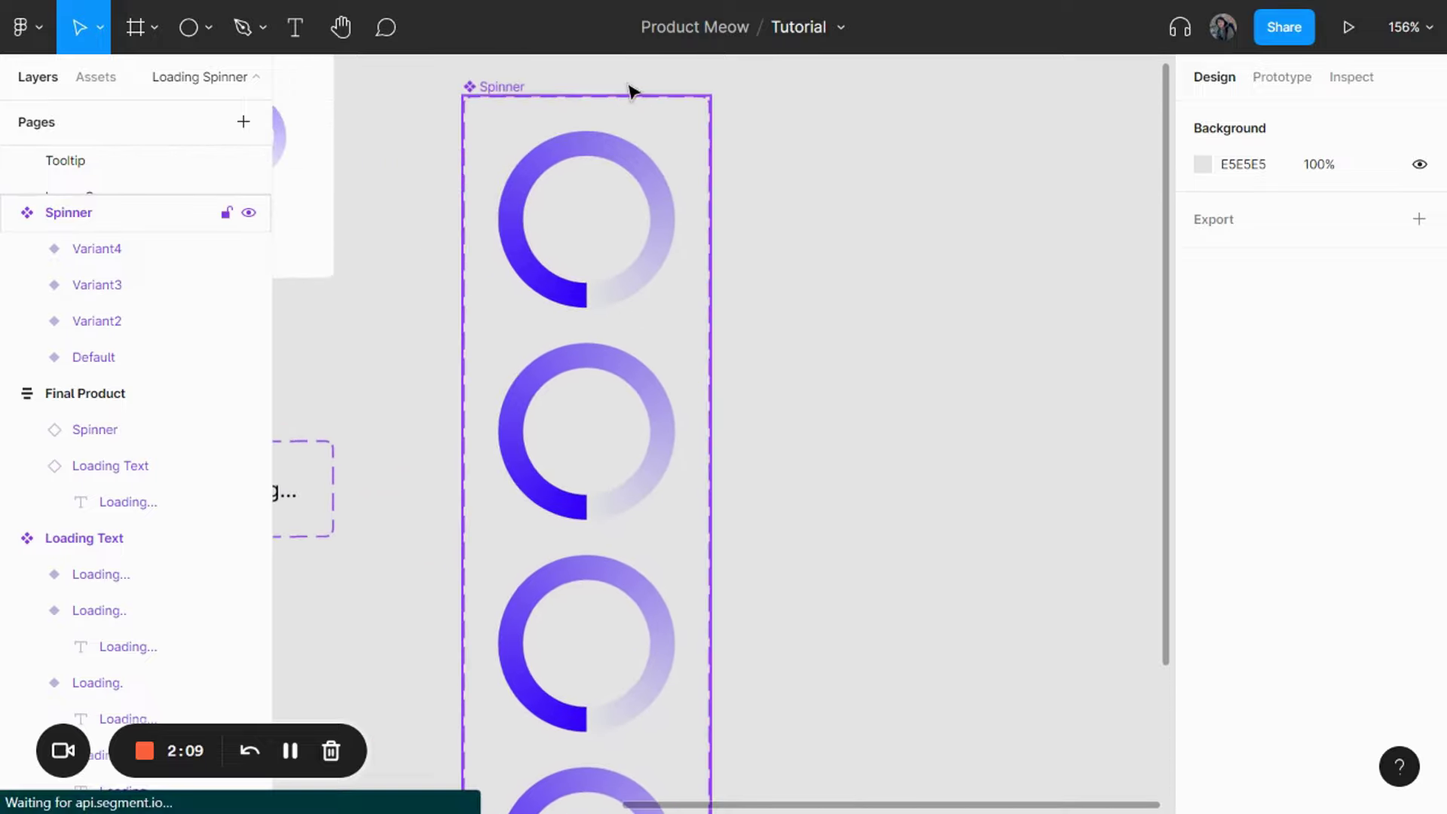
left_click_drag(634, 91, 776, 171)
key("Escape")
scroll(679, 302, "right", 3)
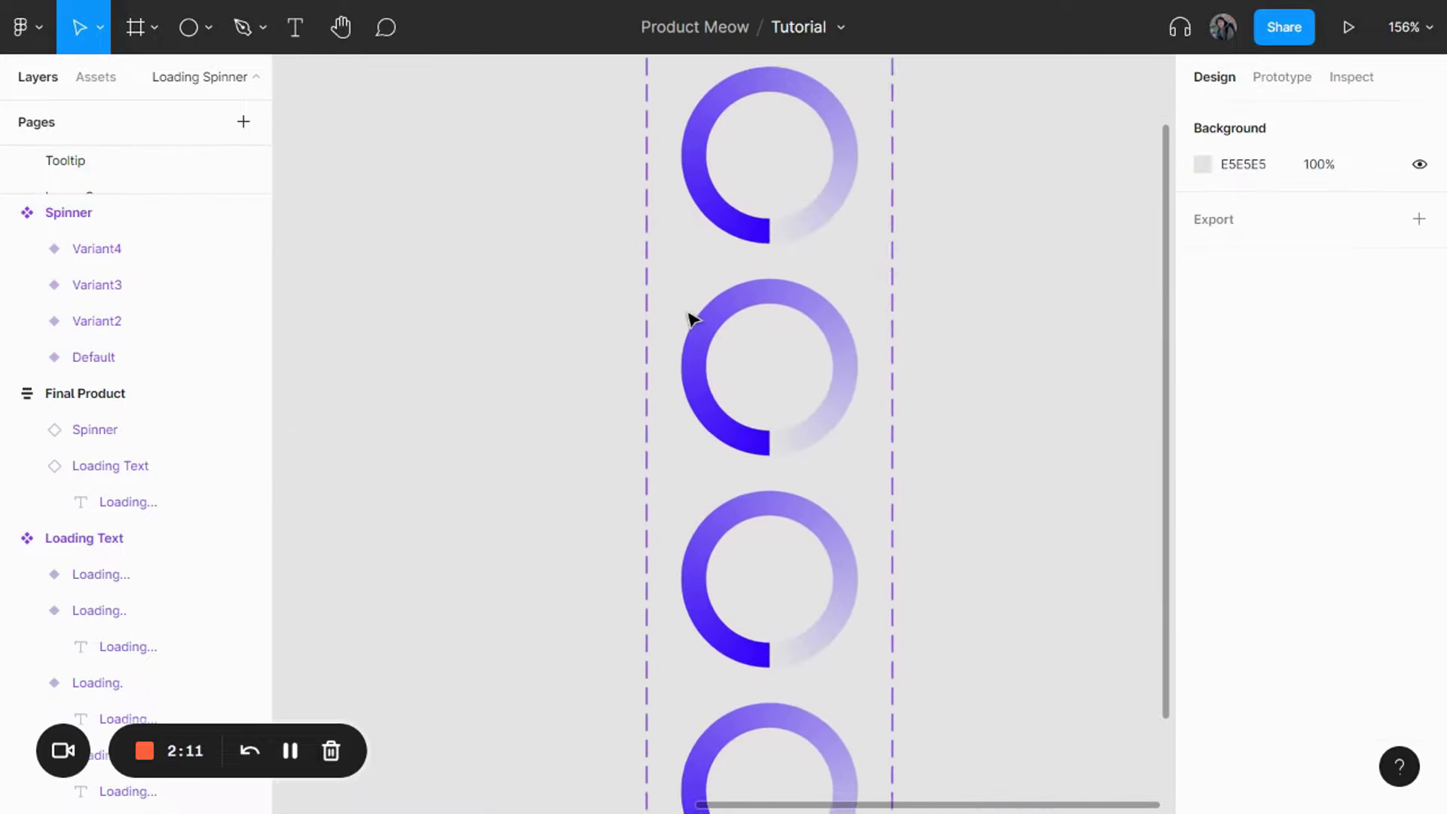
scroll(821, 355, "down", 2)
left_click_drag(1011, 397, 963, 377)
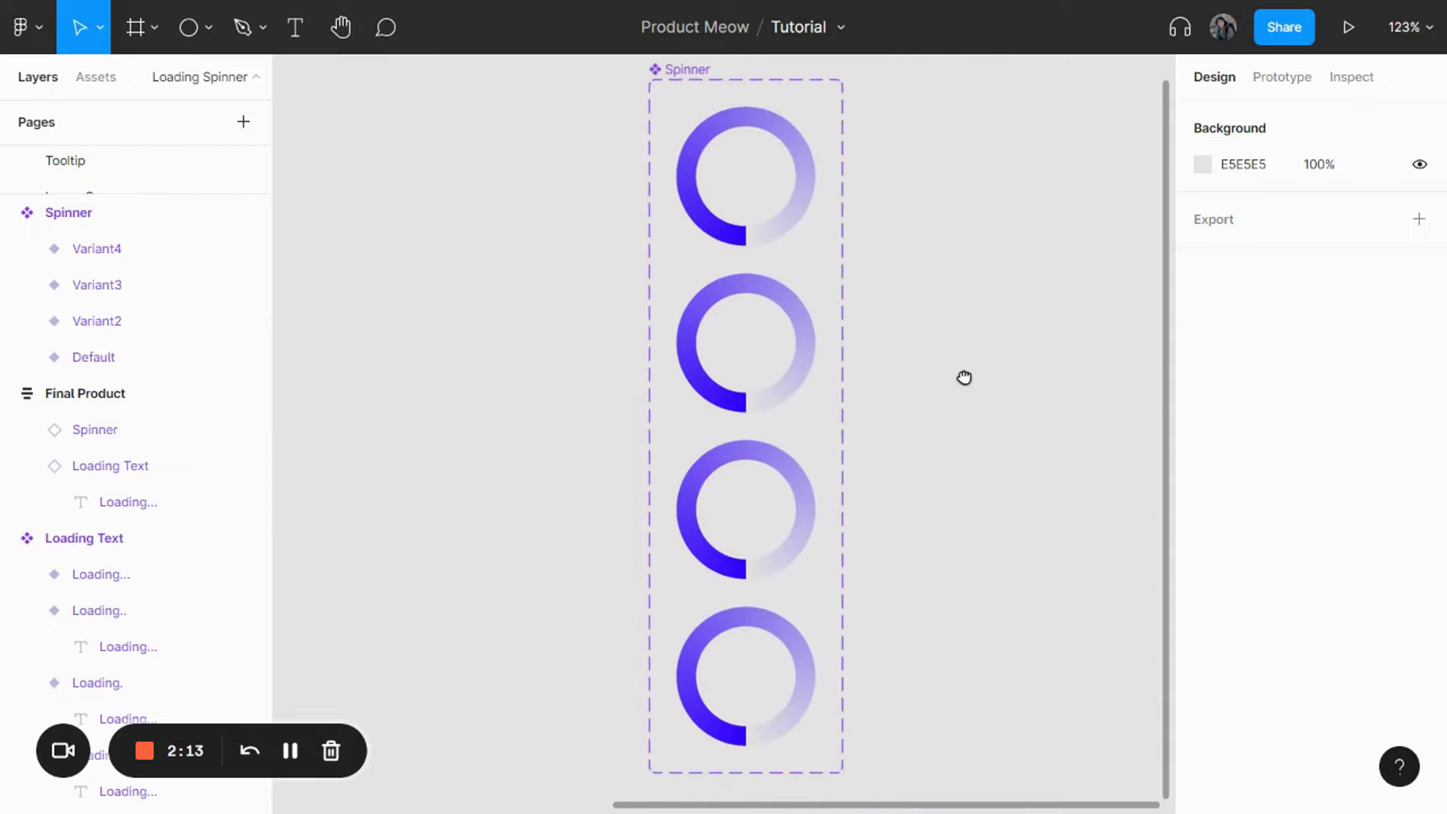
left_click(784, 159)
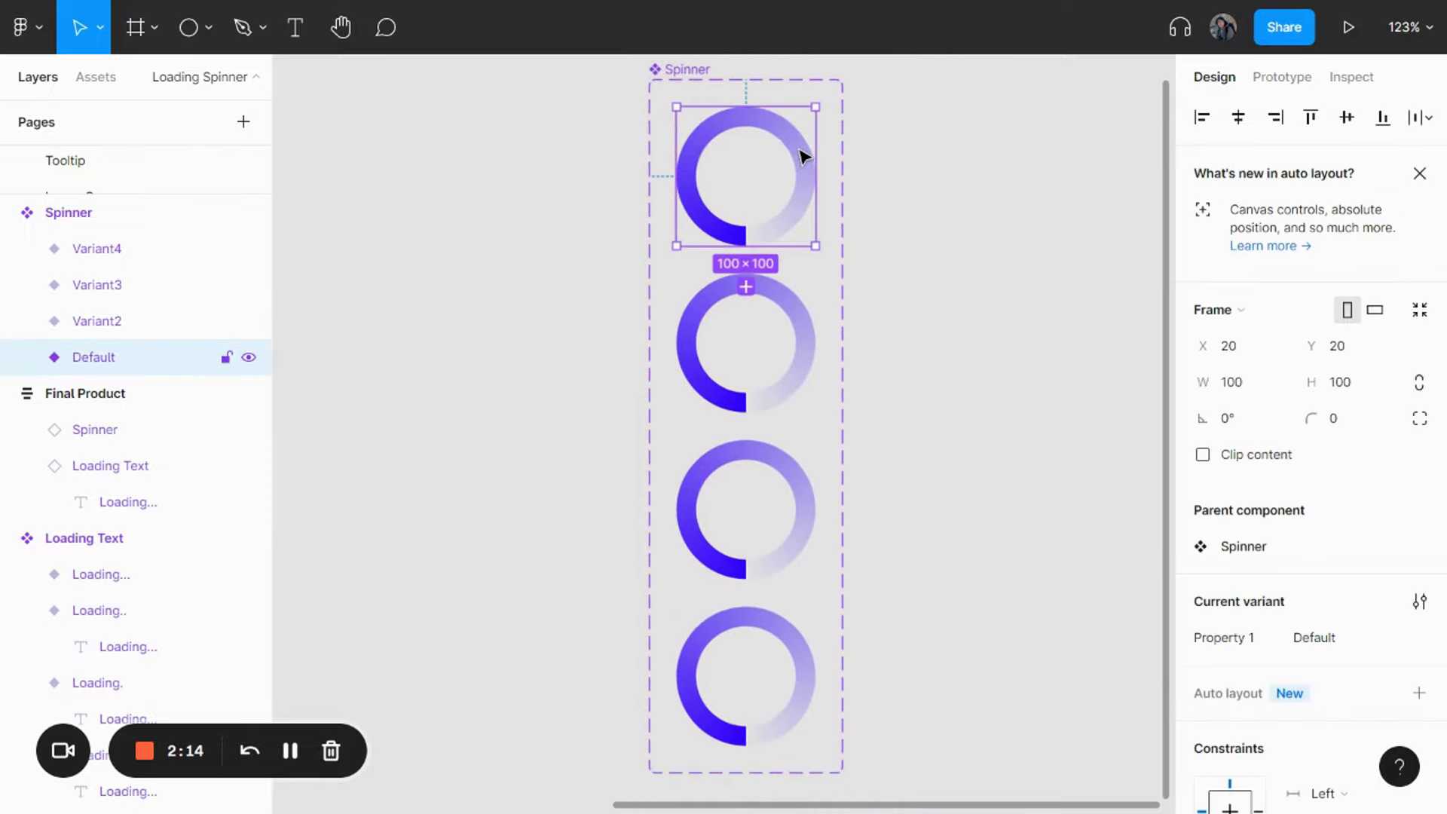
left_click(814, 349)
left_click(804, 181)
double_click(801, 173)
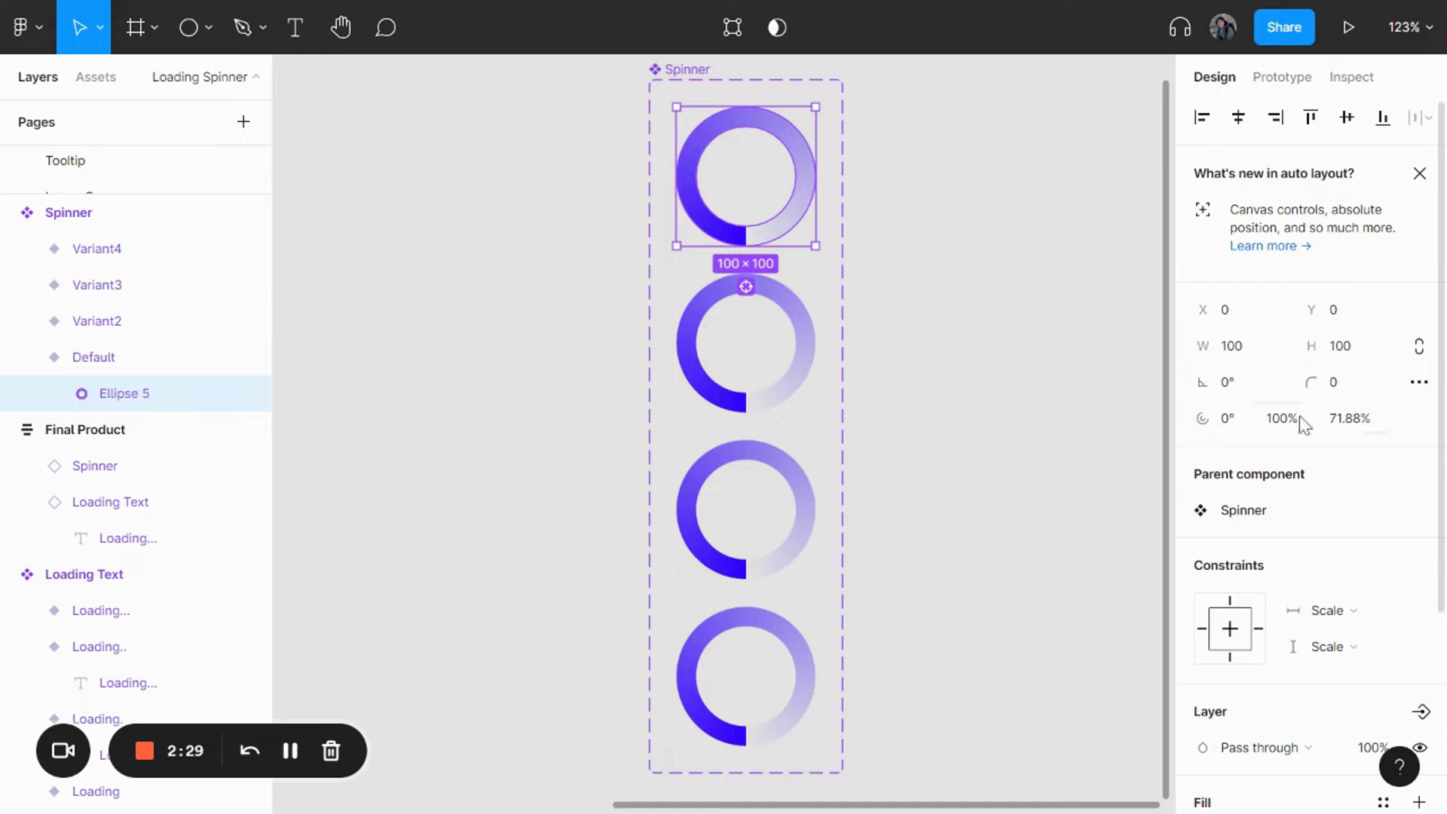
Rotate Variant2's ring to 90°.
left_click(787, 311)
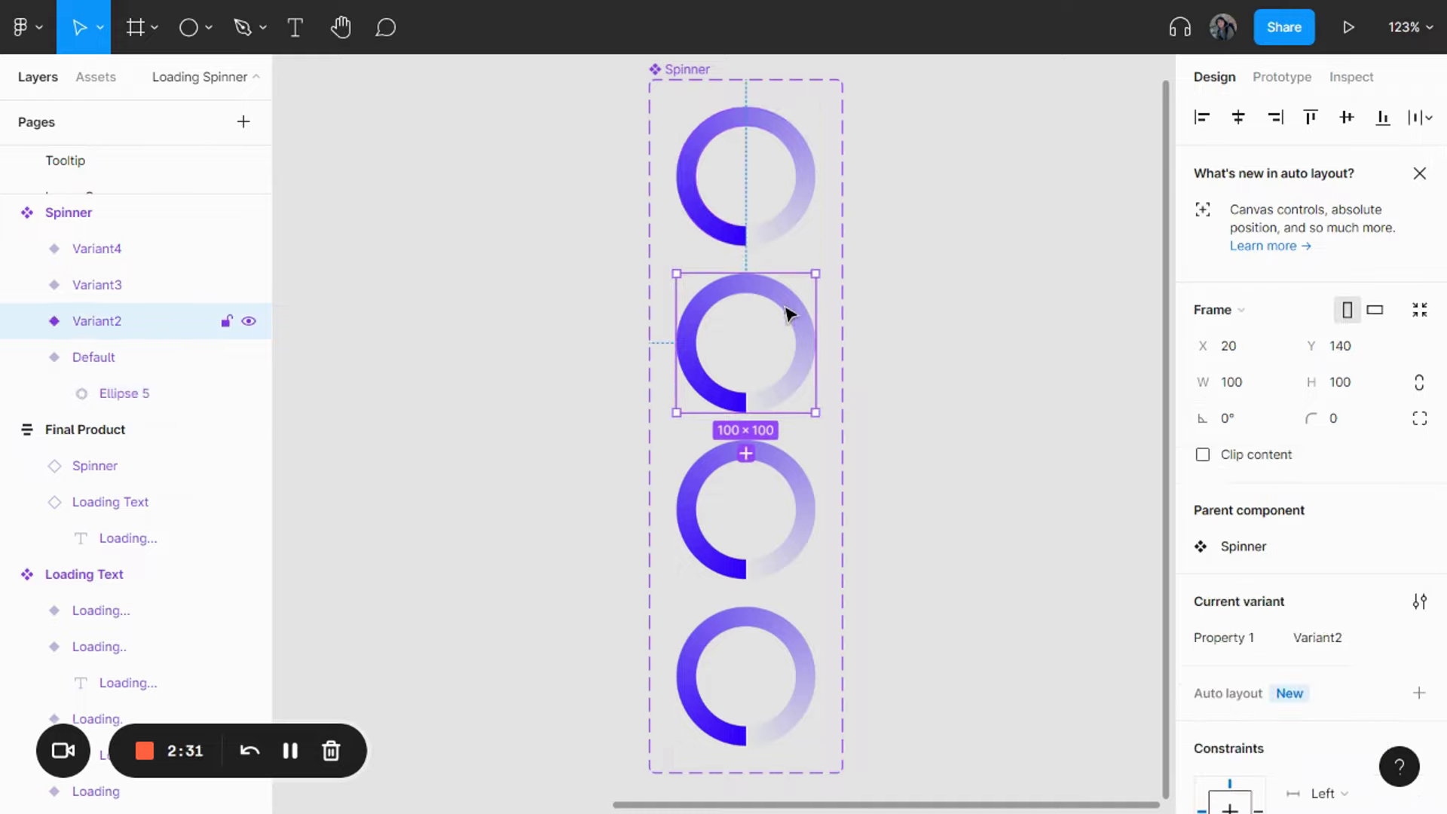
left_click(792, 324)
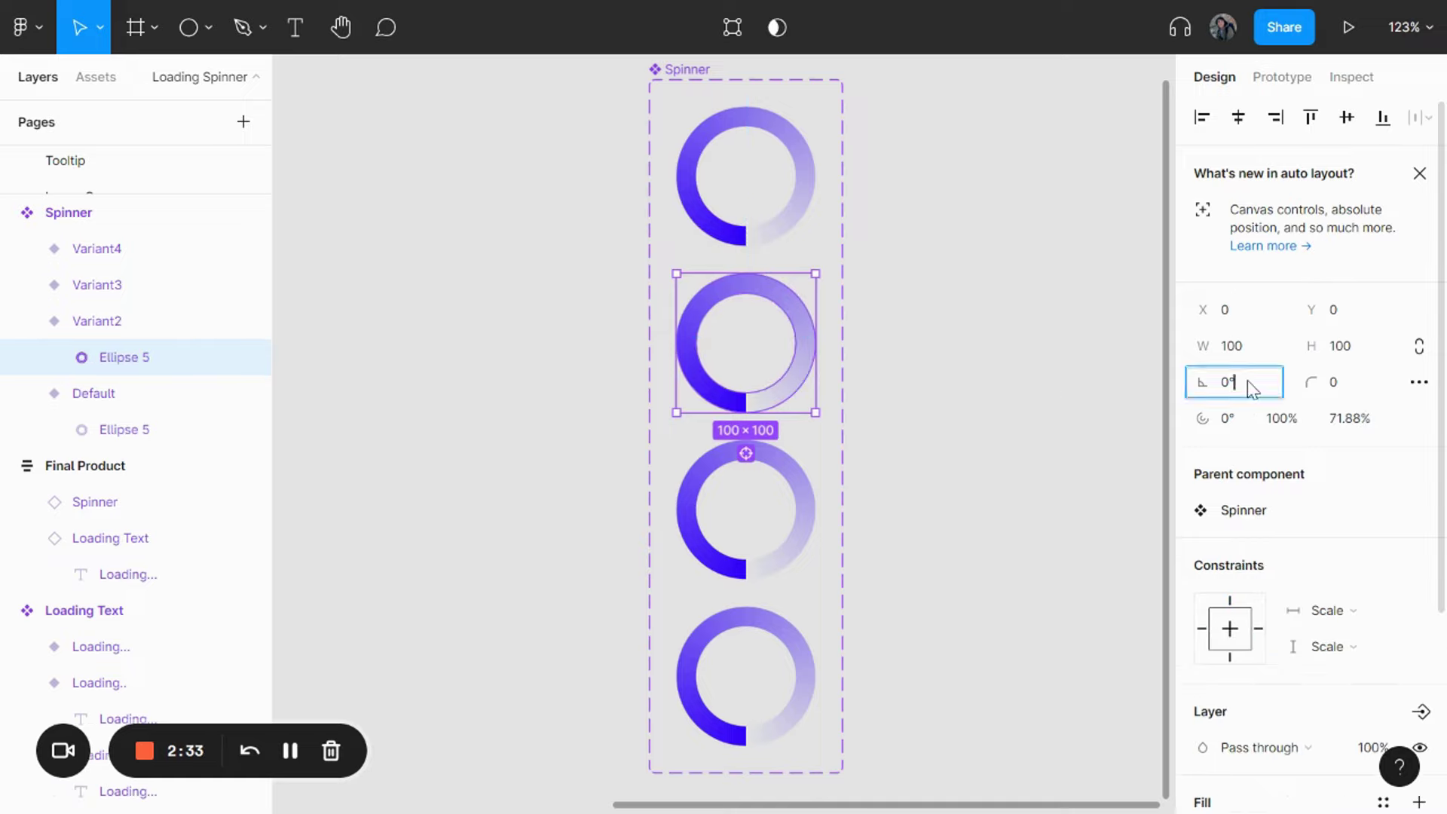
left_click(1214, 382)
type("+90")
key("Return")
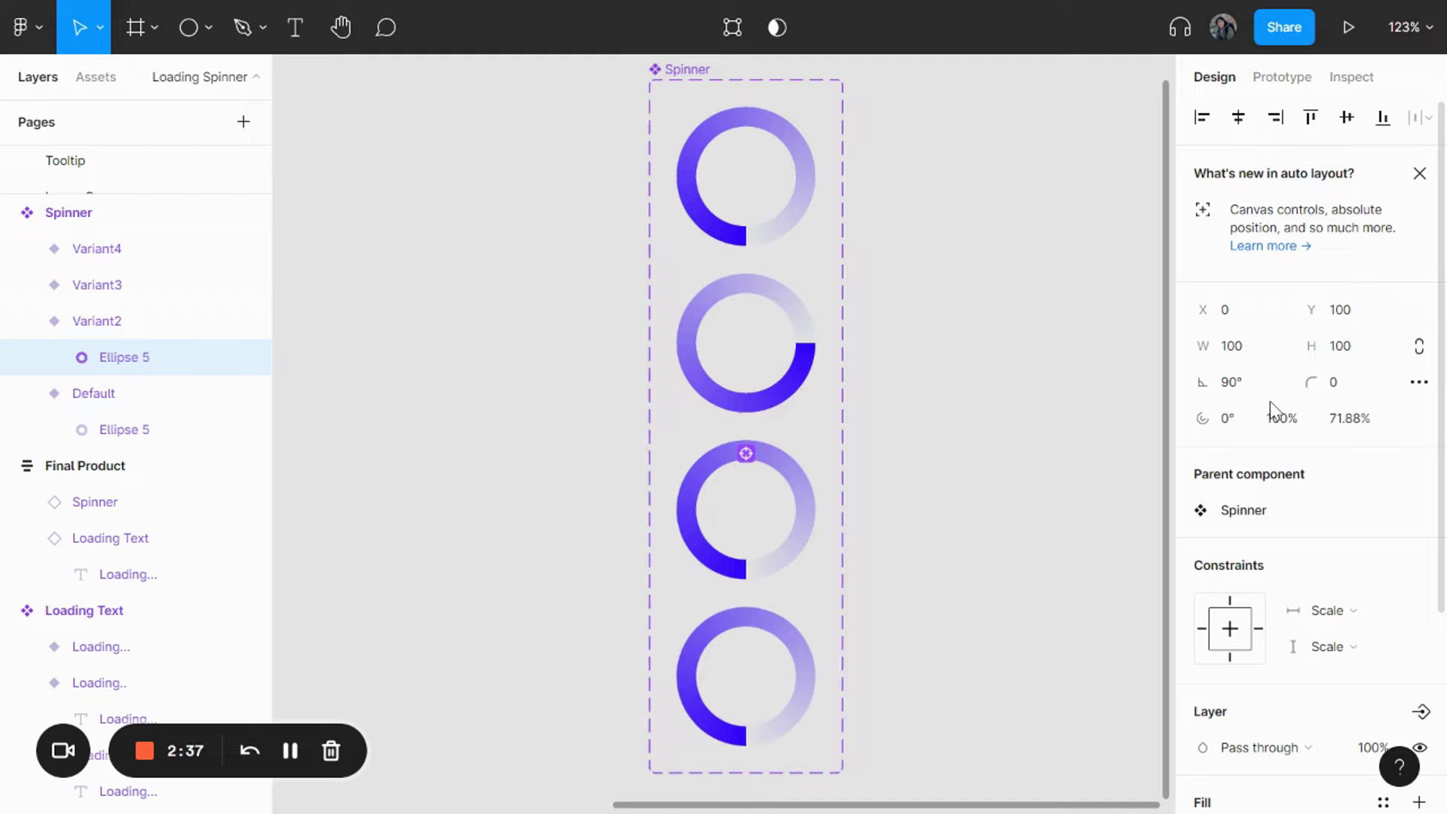
Rotate Variant3's ring to 180°.
left_click(800, 473)
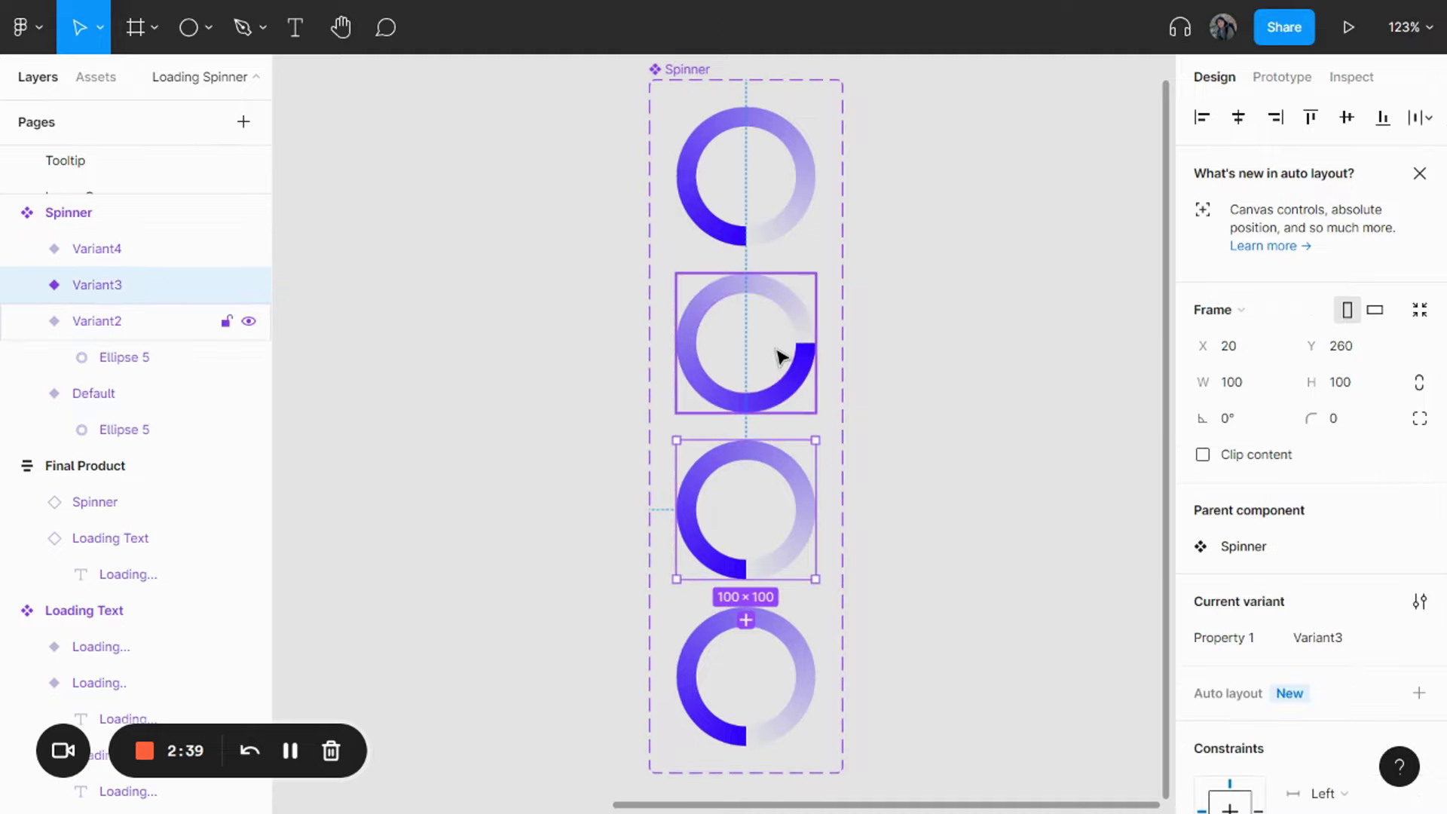
left_click(780, 356)
left_click(791, 482)
double_click(792, 482)
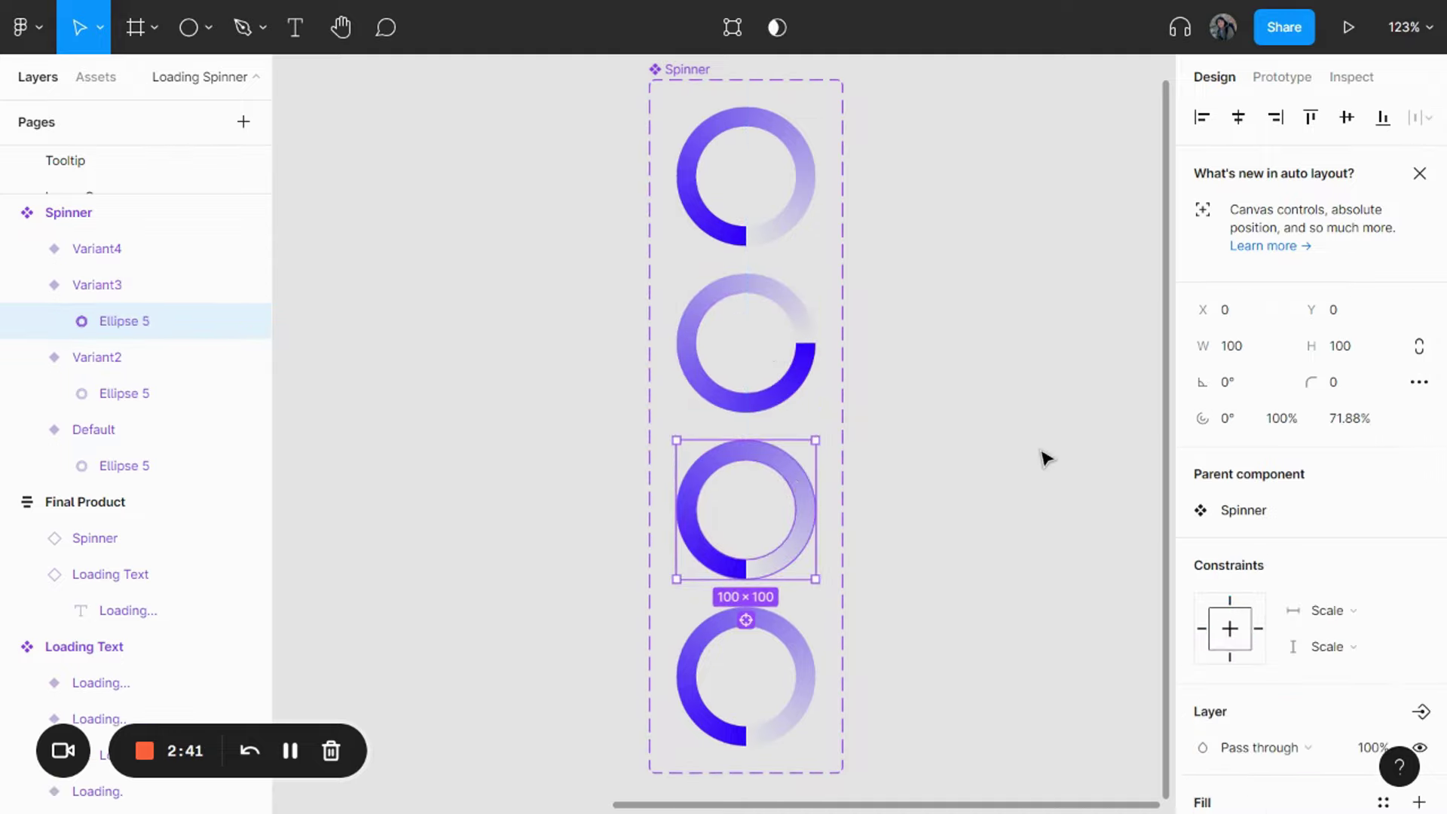
left_click(1236, 381)
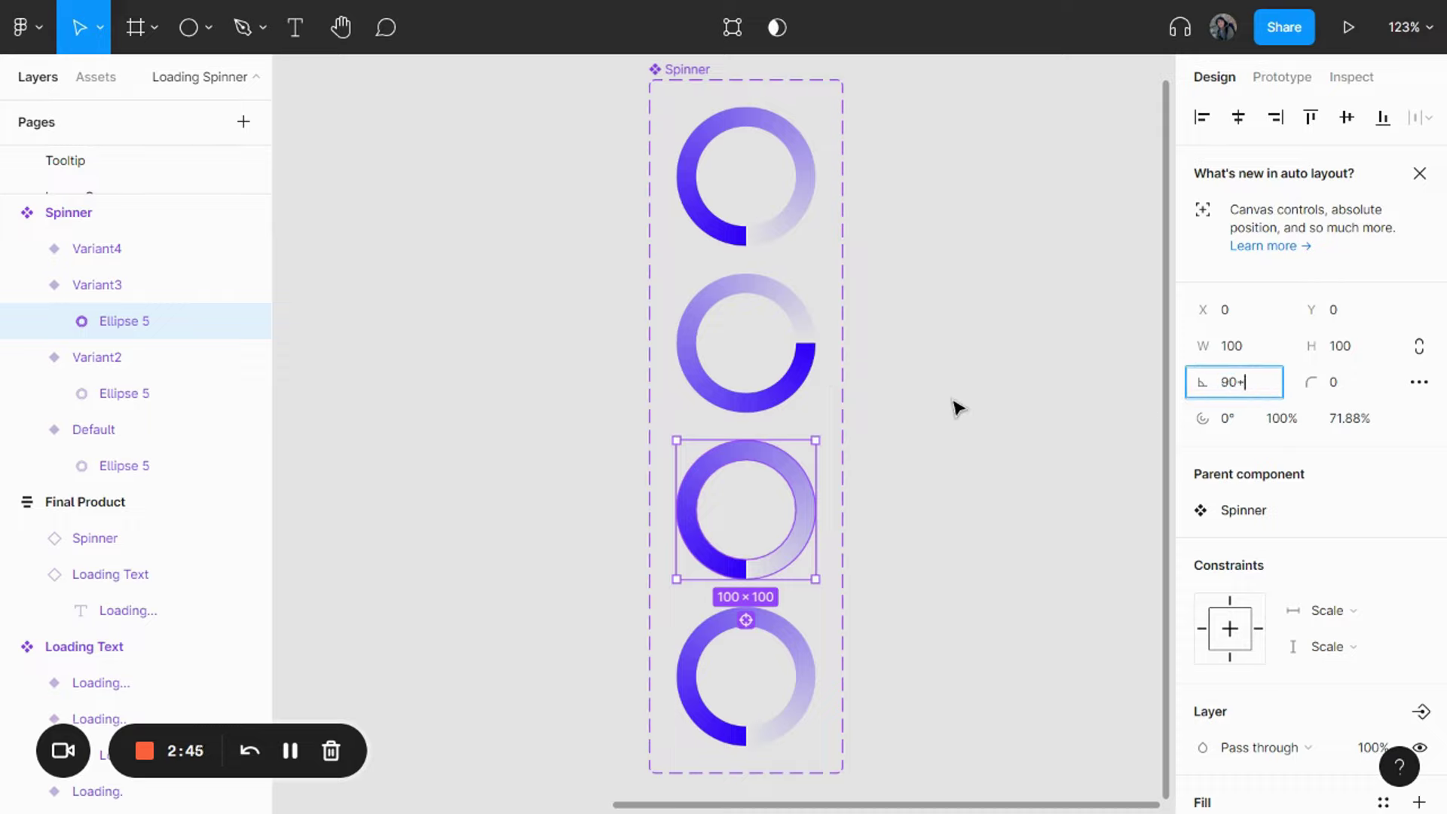
key("Return")
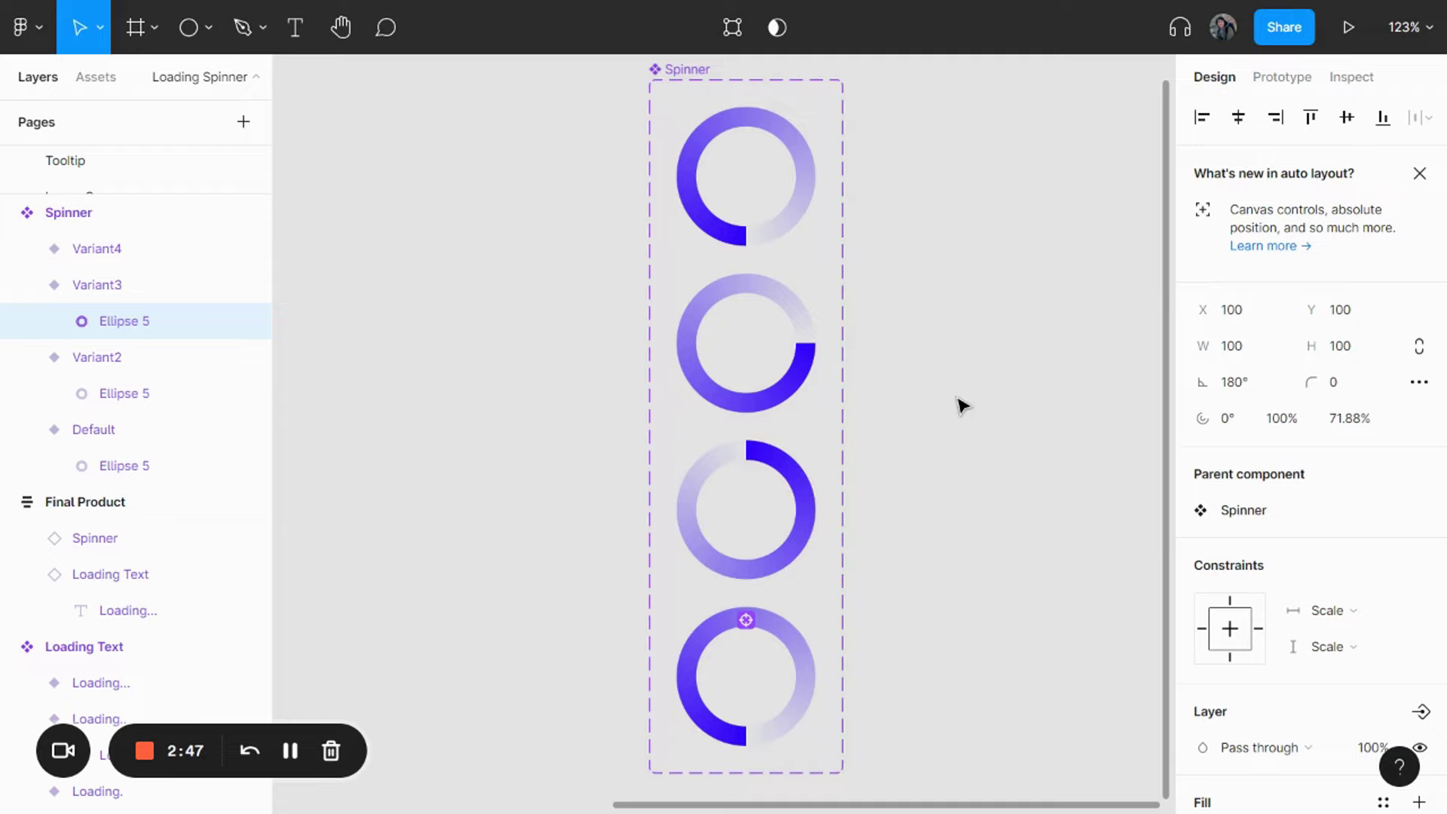
Rotate Variant4's ring to -90°.
left_click(802, 686)
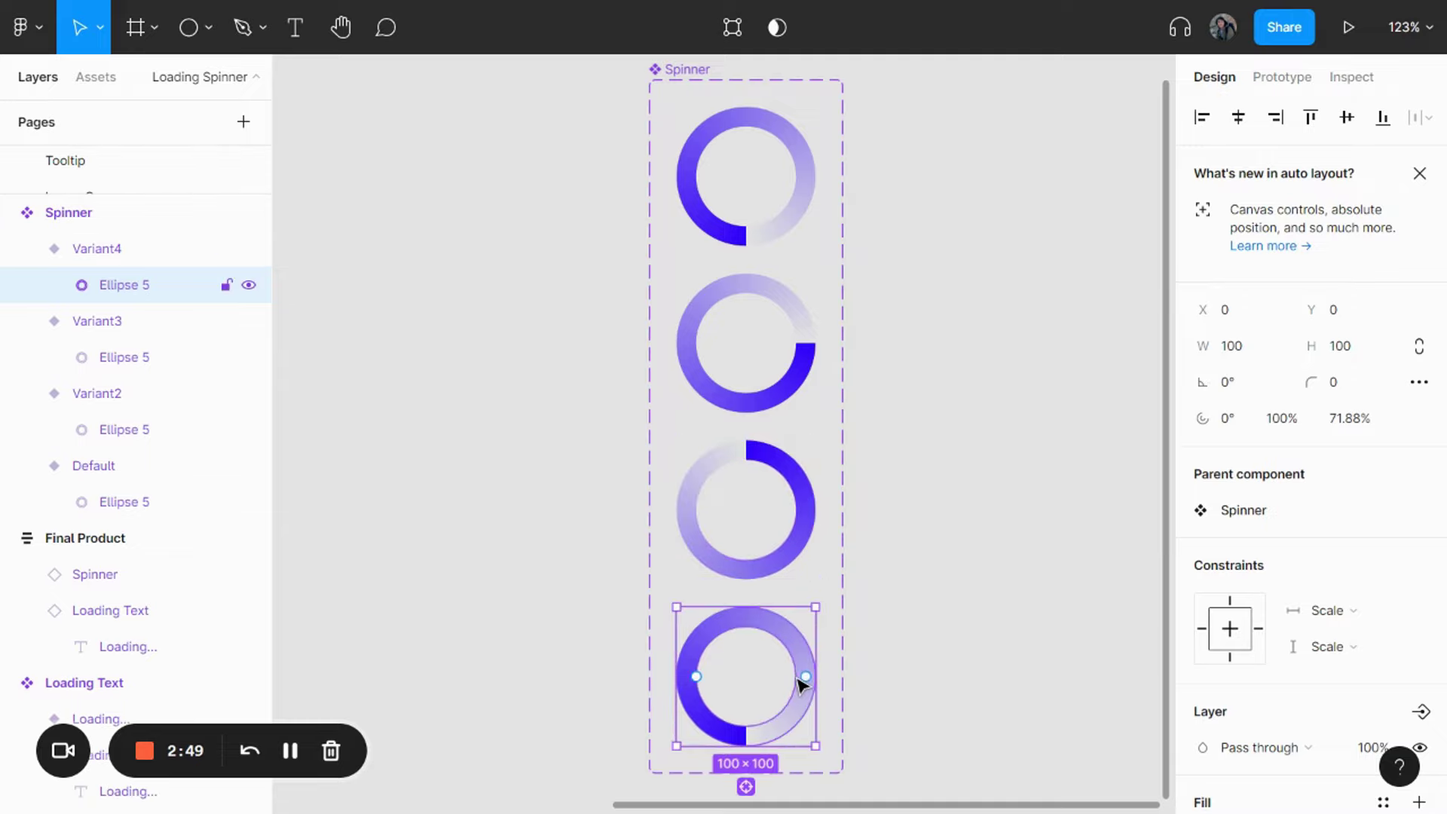
left_click(1274, 389)
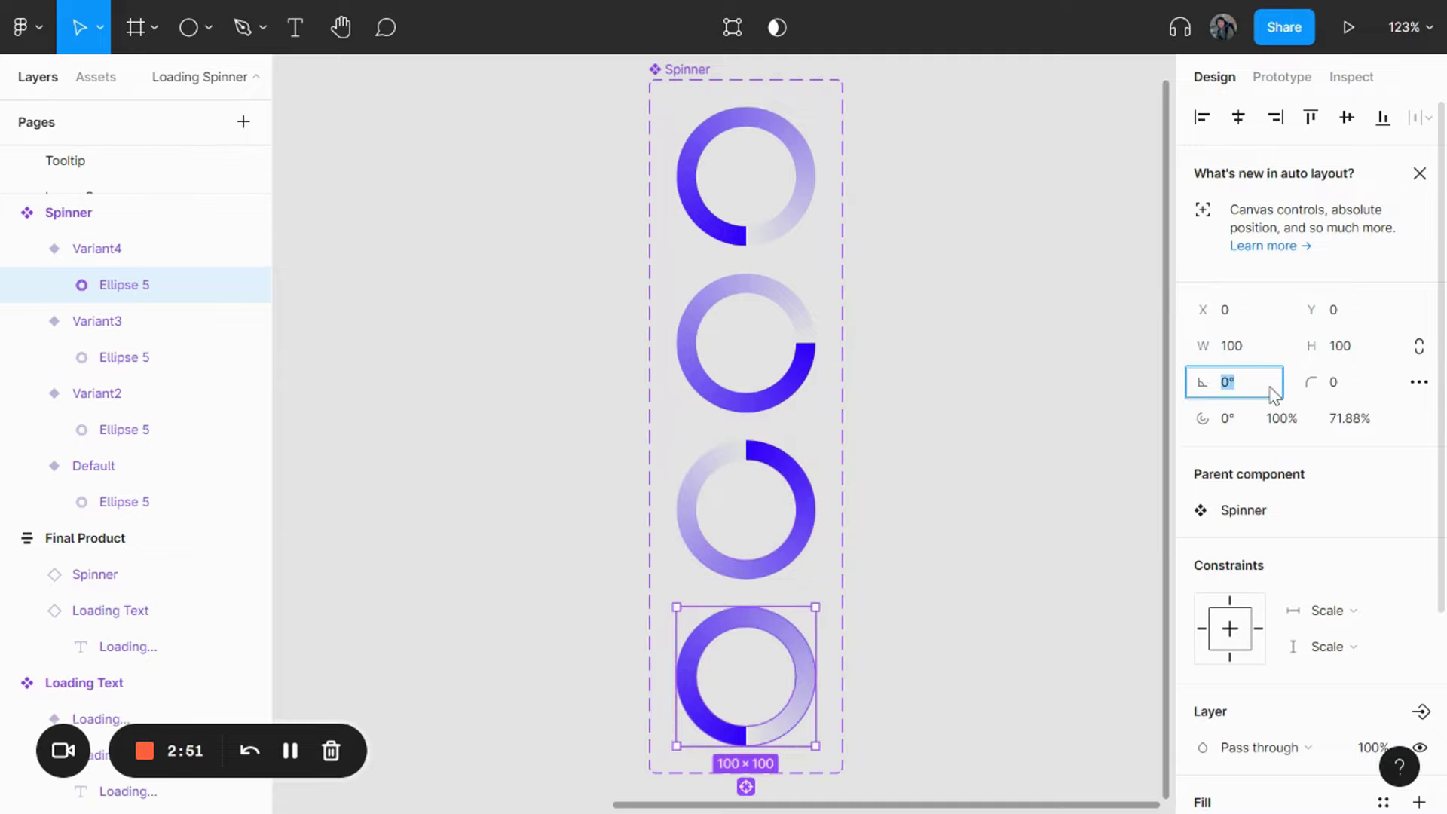
type("90")
type("+90+90")
key("BackSpace")
key("BackSpace")
key("BackSpace")
key("BackSpace")
key("Return")
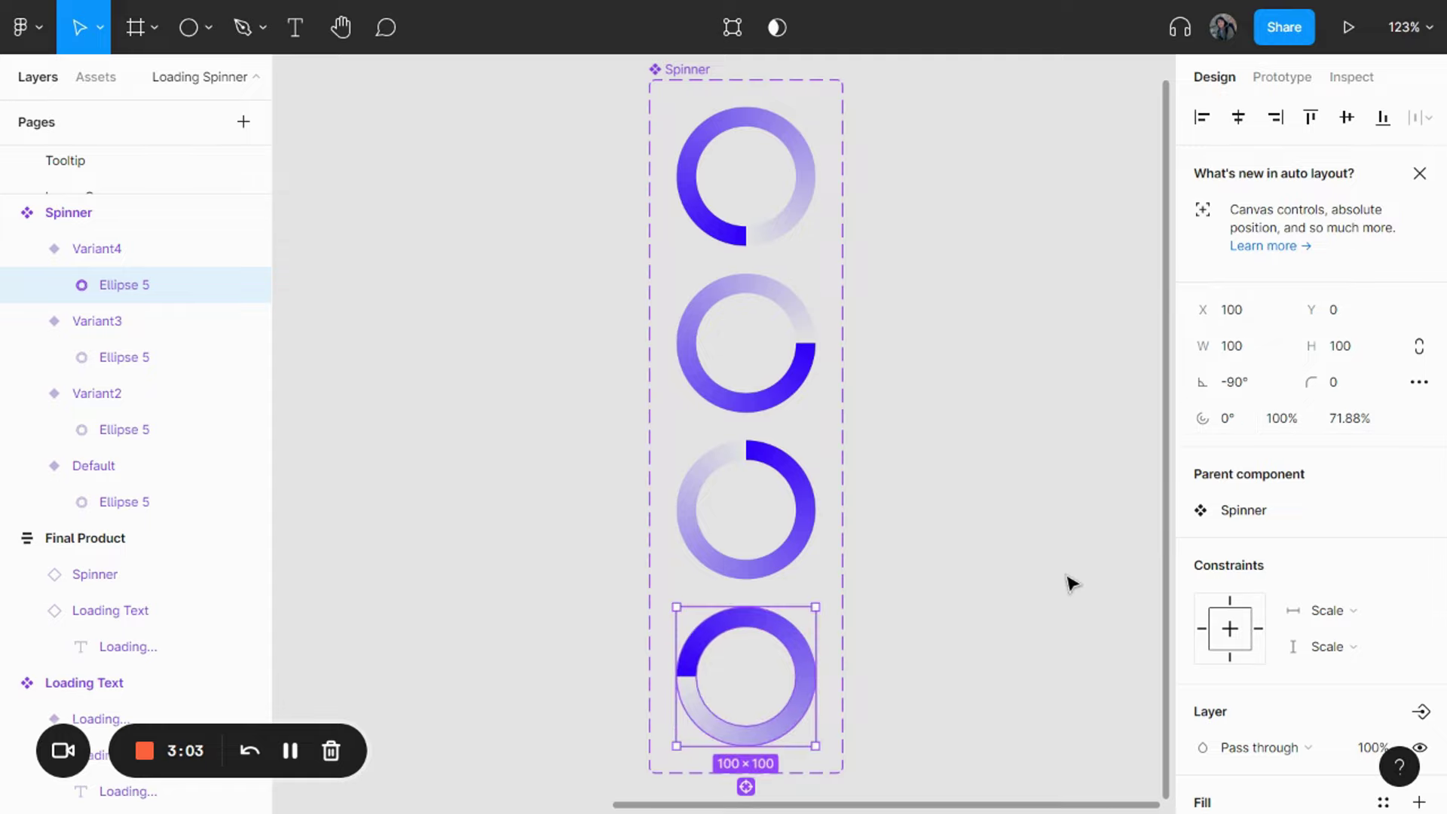
Widen the Spinner set, arrange the variants in a 2×2 grid, and trim it to 323×305.
left_click(697, 72)
left_click_drag(846, 272, 1098, 297)
left_click(785, 336)
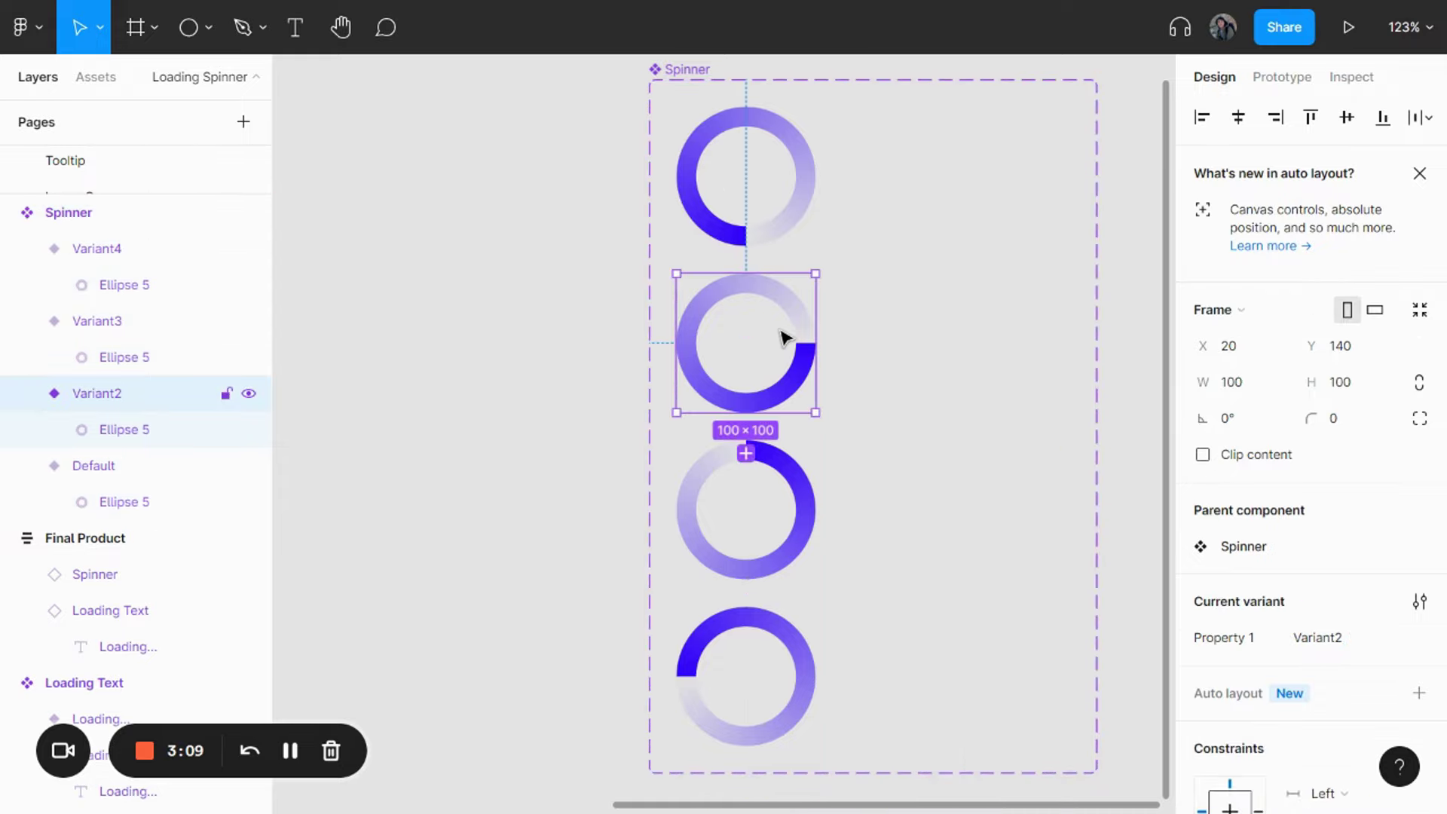
left_click_drag(785, 336, 1008, 168)
left_click(769, 550)
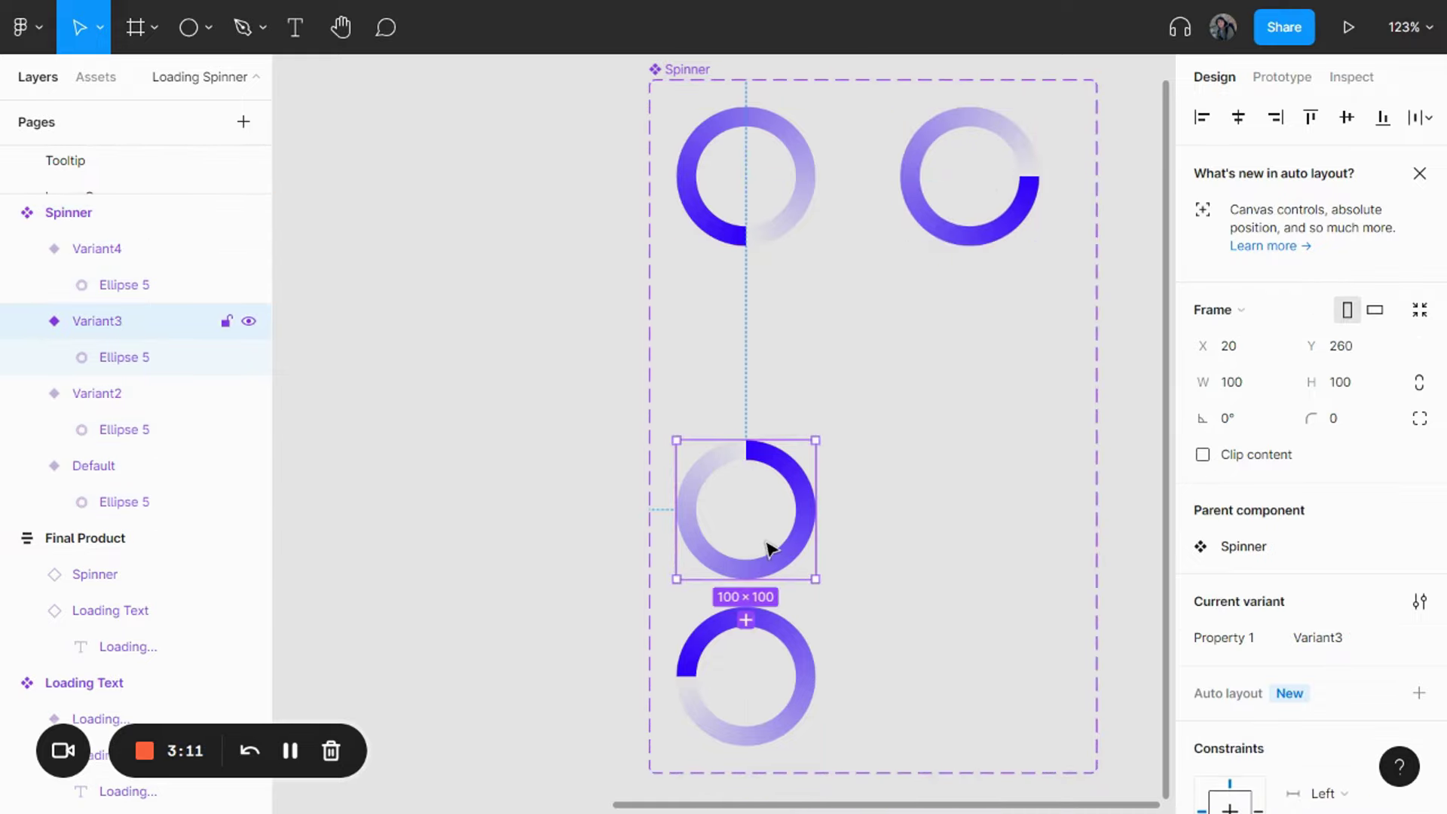
left_click_drag(769, 549, 777, 427)
left_click_drag(746, 717, 1009, 412)
left_click(693, 72)
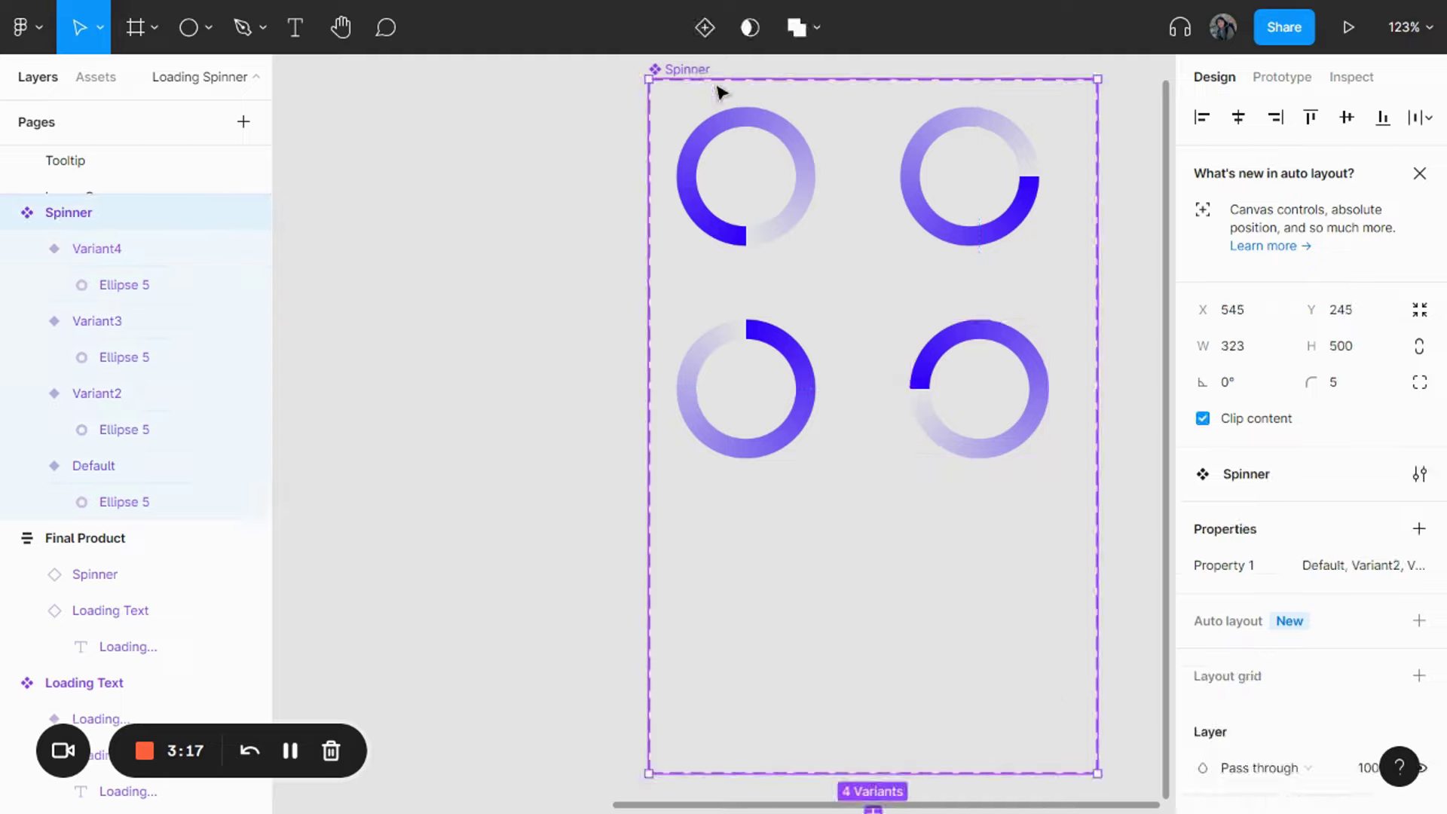
left_click_drag(1055, 772, 1069, 520)
left_click(799, 167)
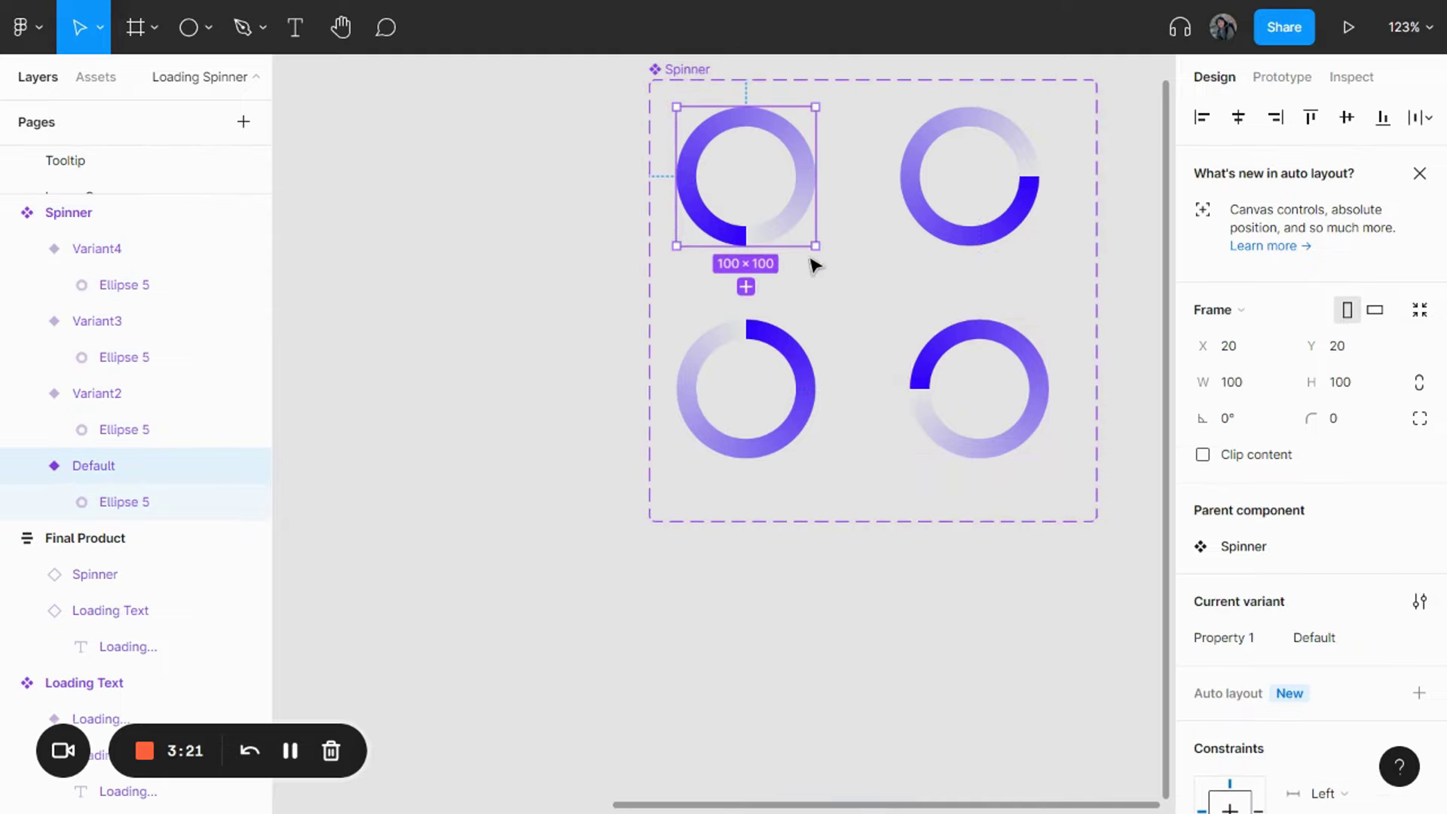
Check the rotation values of the Default and Variant2 rings.
left_click(1267, 78)
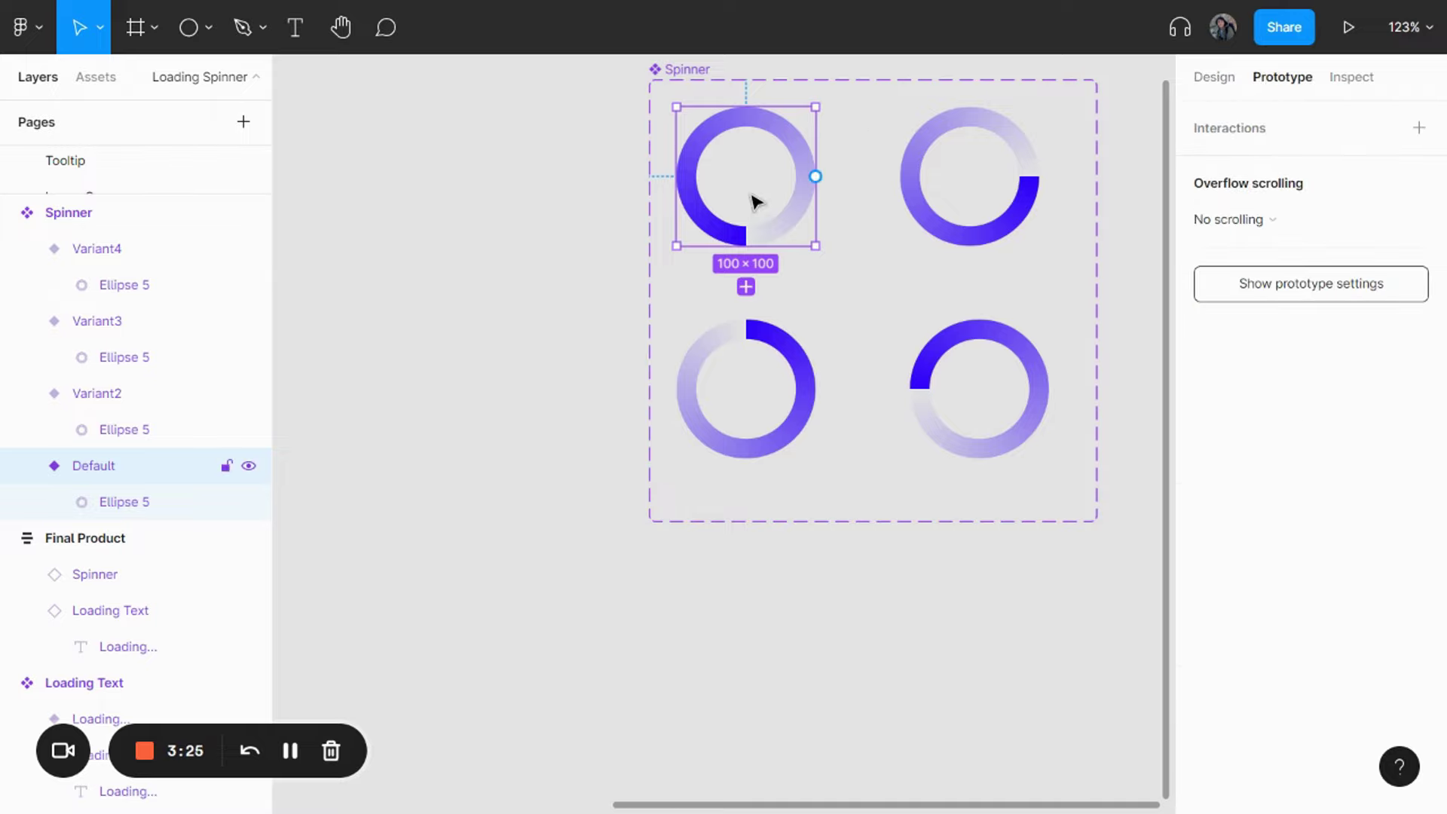
double_click(795, 158)
left_click(1214, 77)
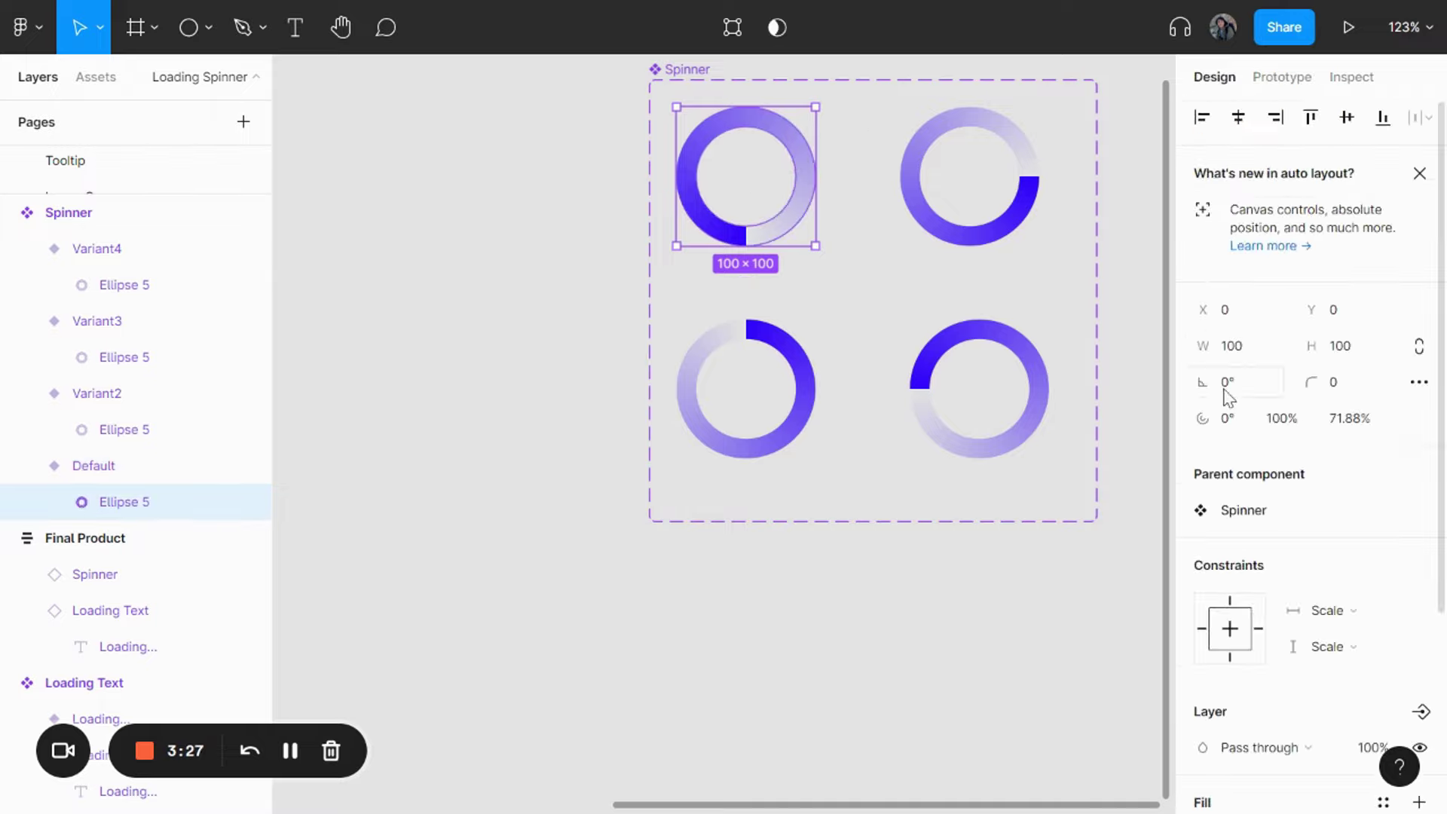
left_click(1028, 162)
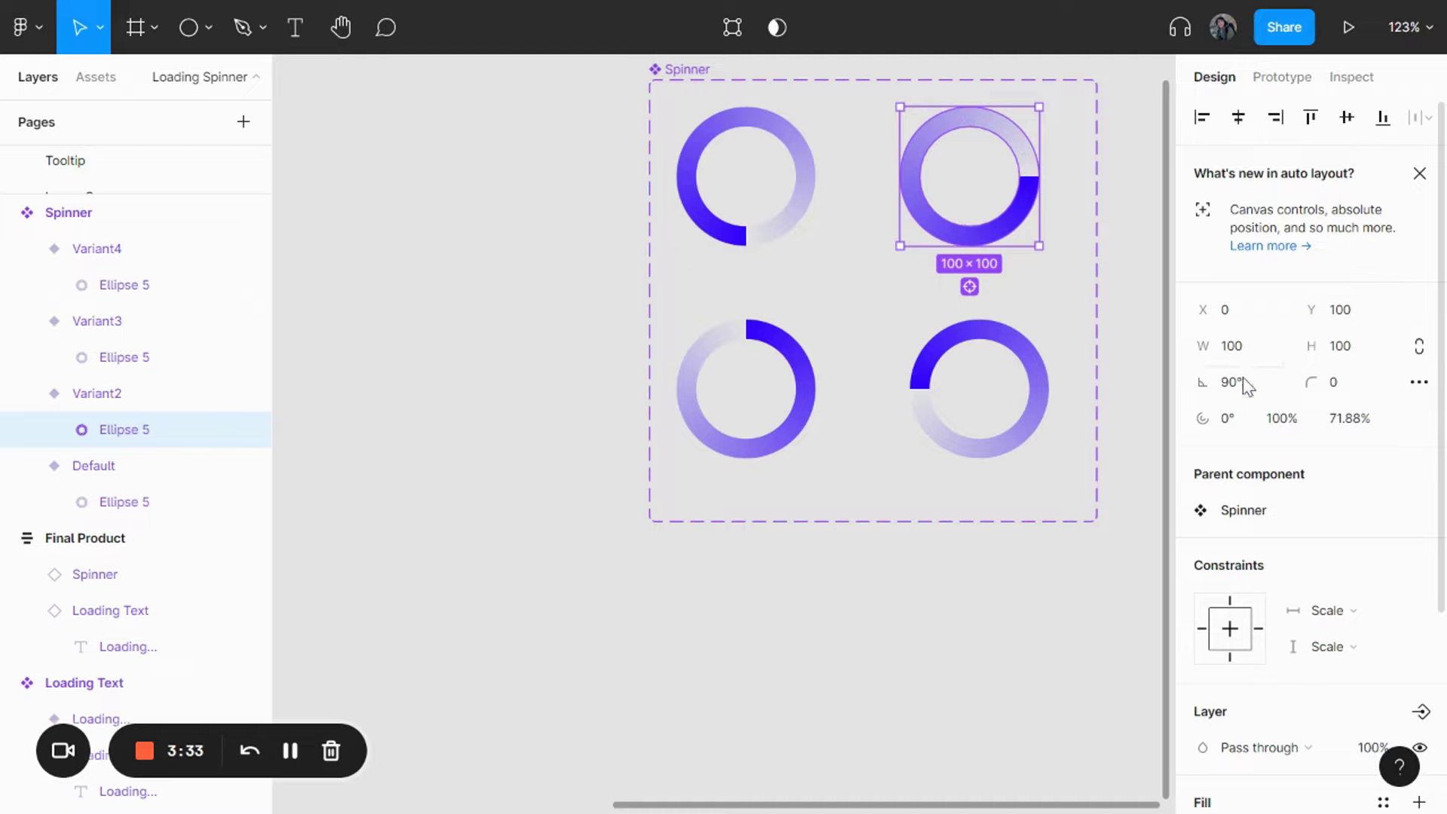
double_click(811, 159)
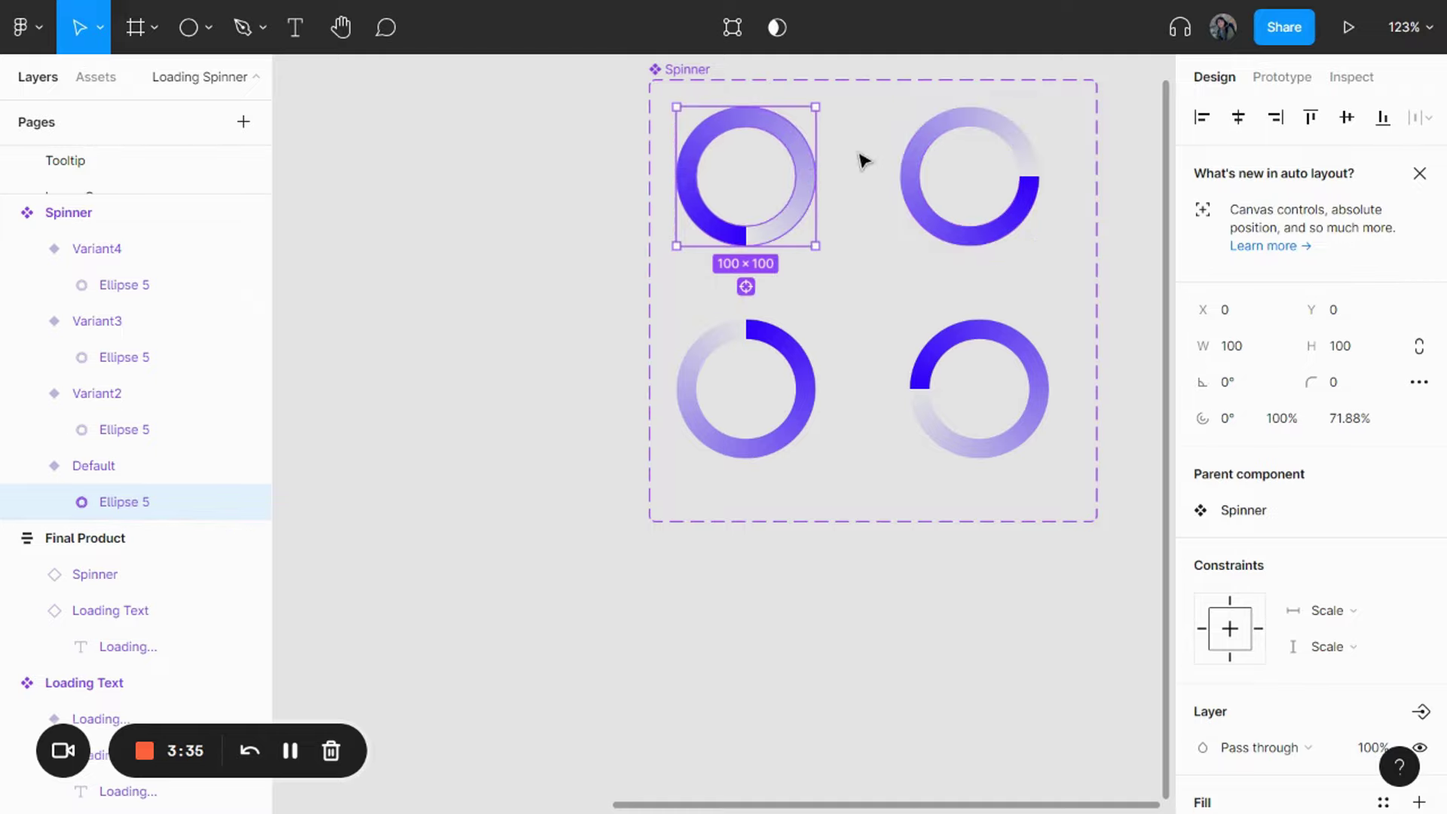
left_click(862, 155)
left_click(802, 166)
left_click(1283, 77)
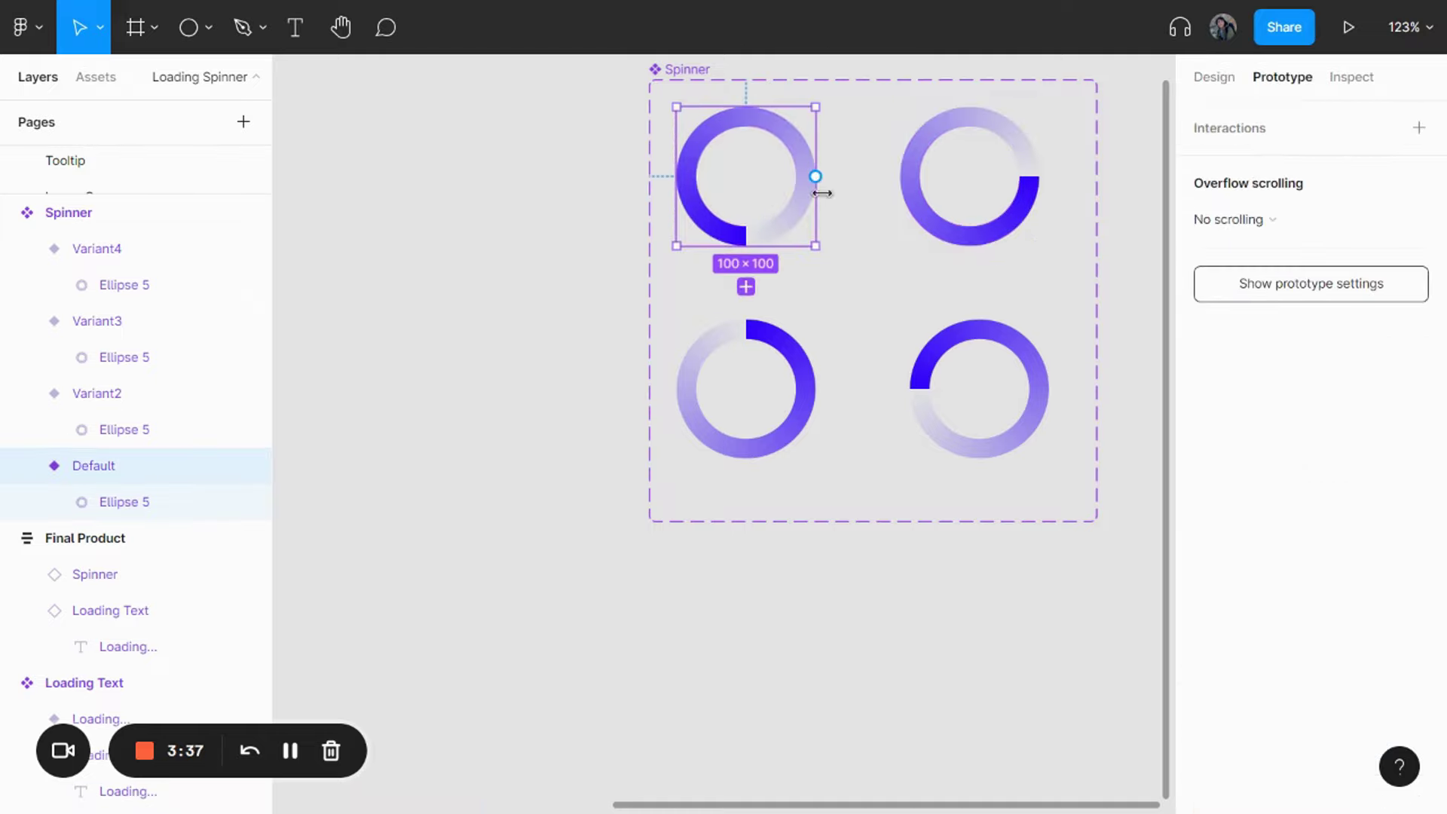
Link Default to Variant2 with an After delay 1ms, Smart animate, Linear interaction.
left_click_drag(815, 175, 965, 171)
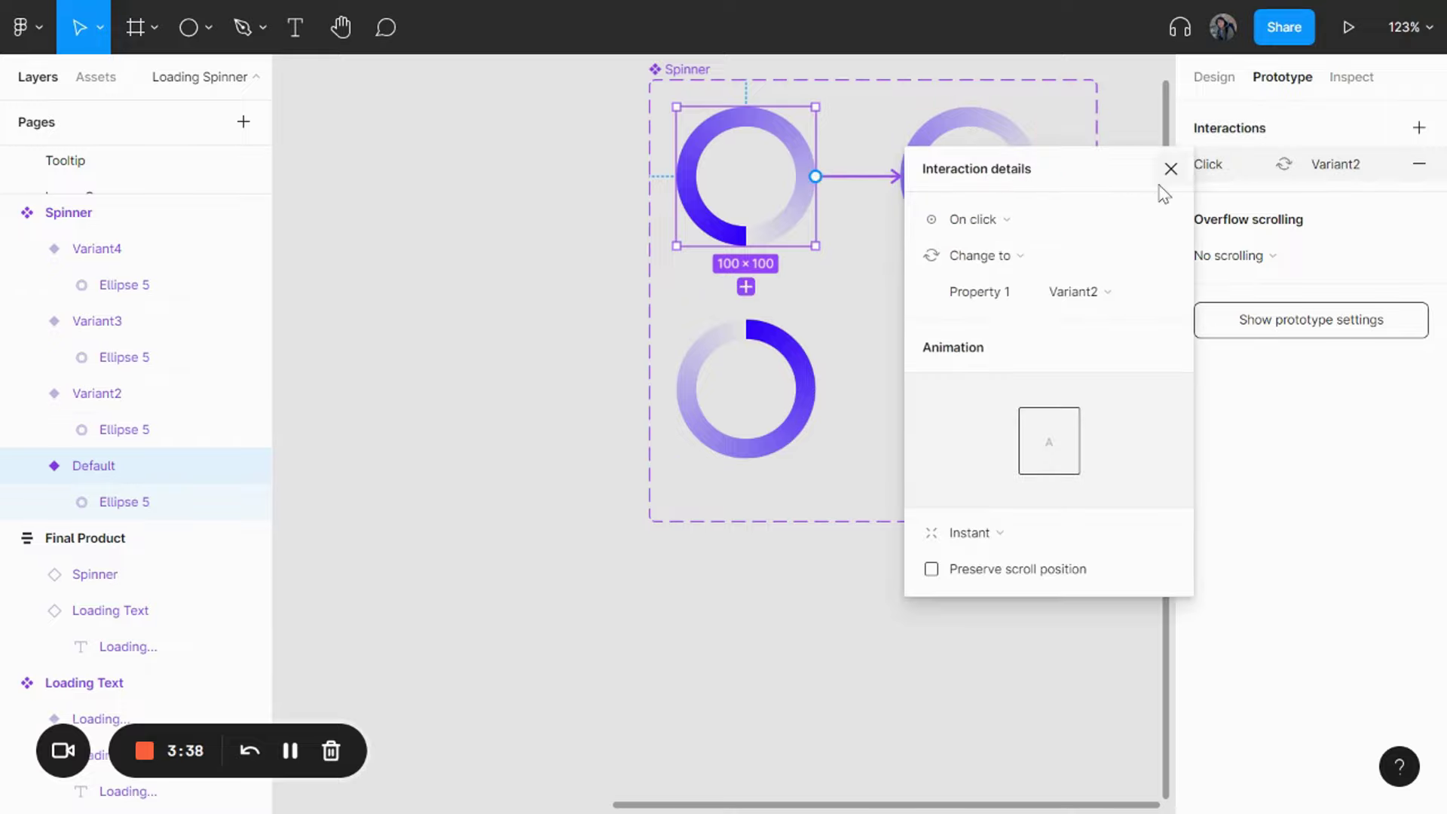
left_click(995, 225)
left_click(1018, 503)
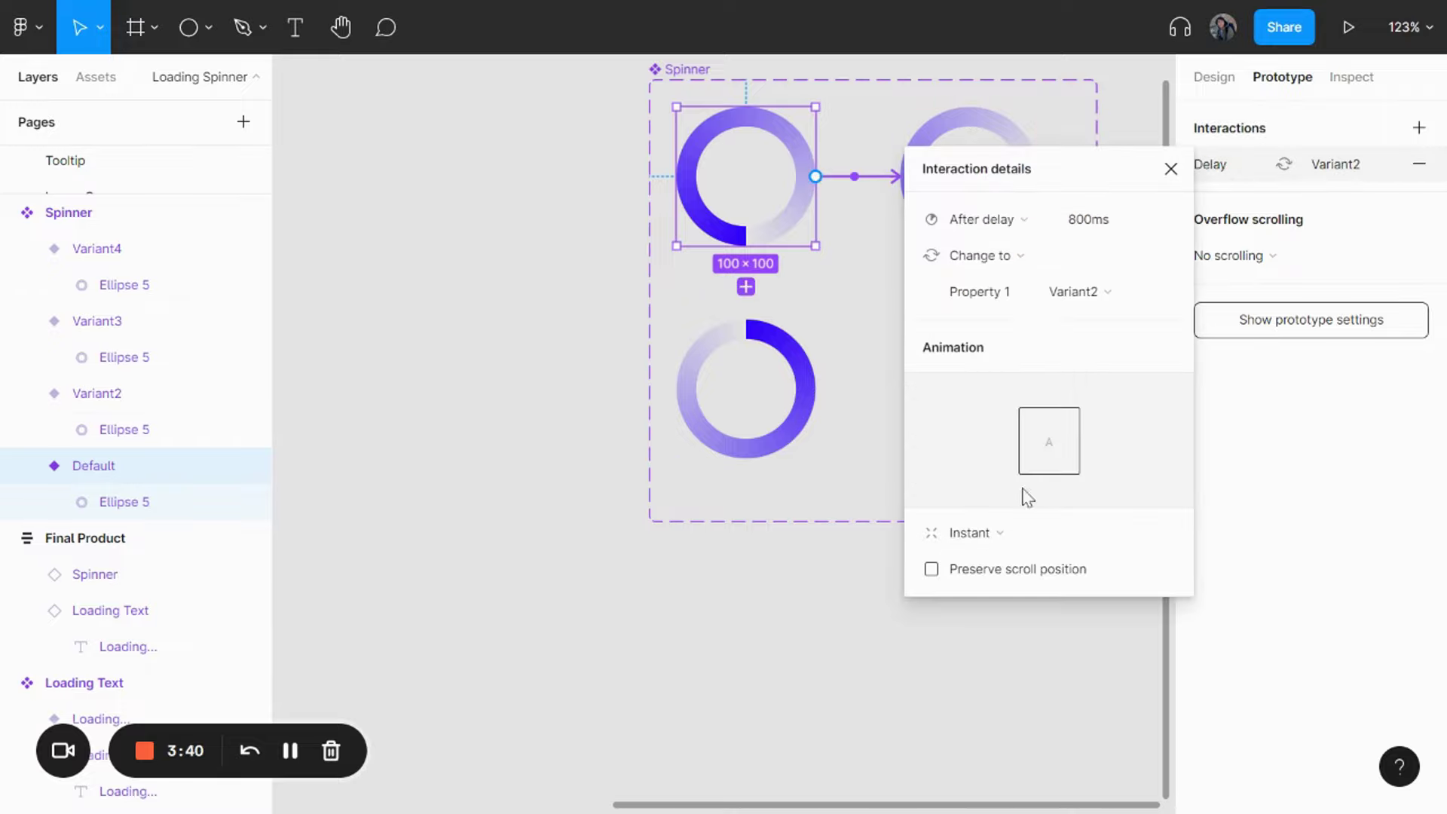
left_click(1096, 226)
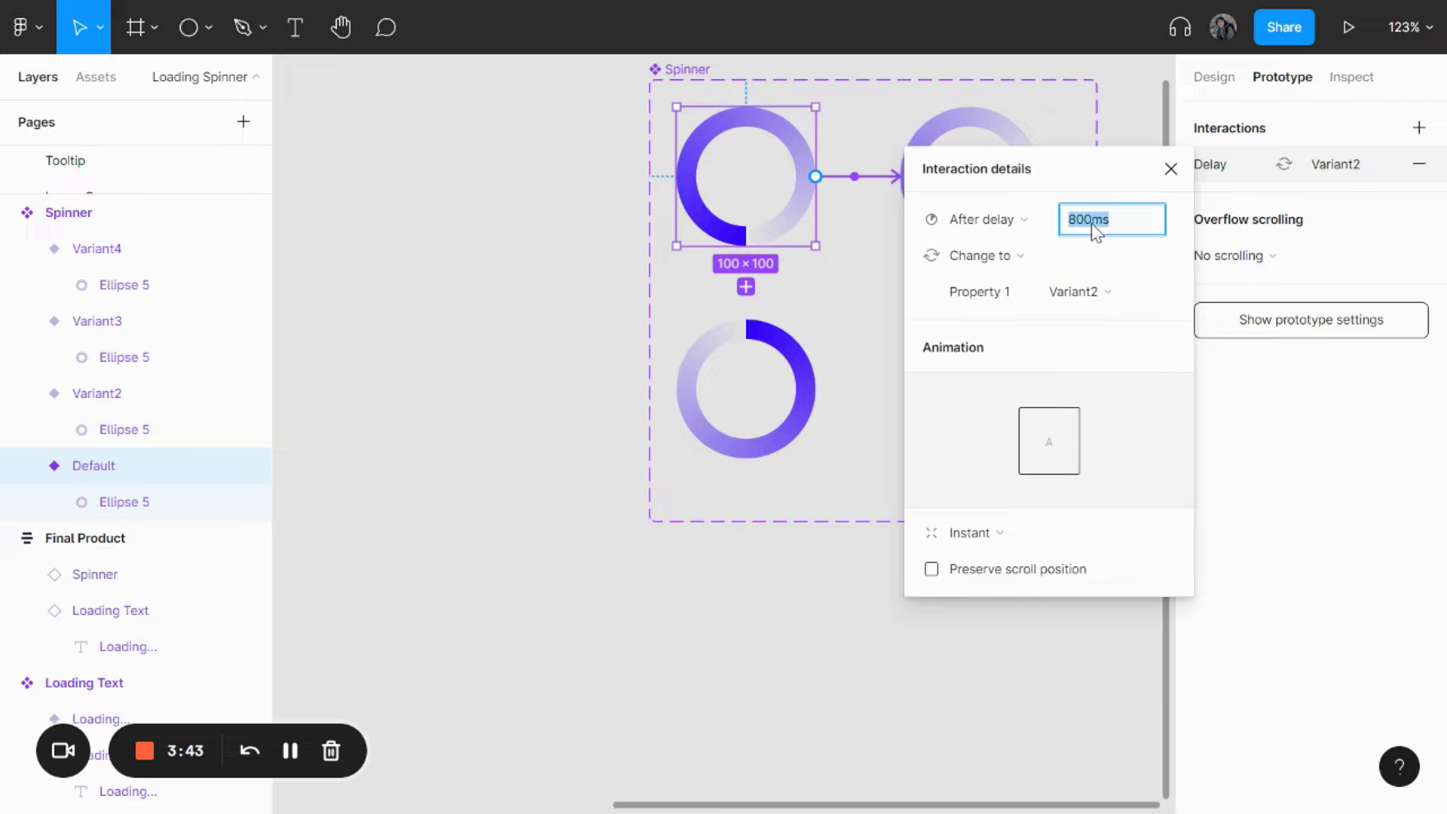
type("1")
key("Return")
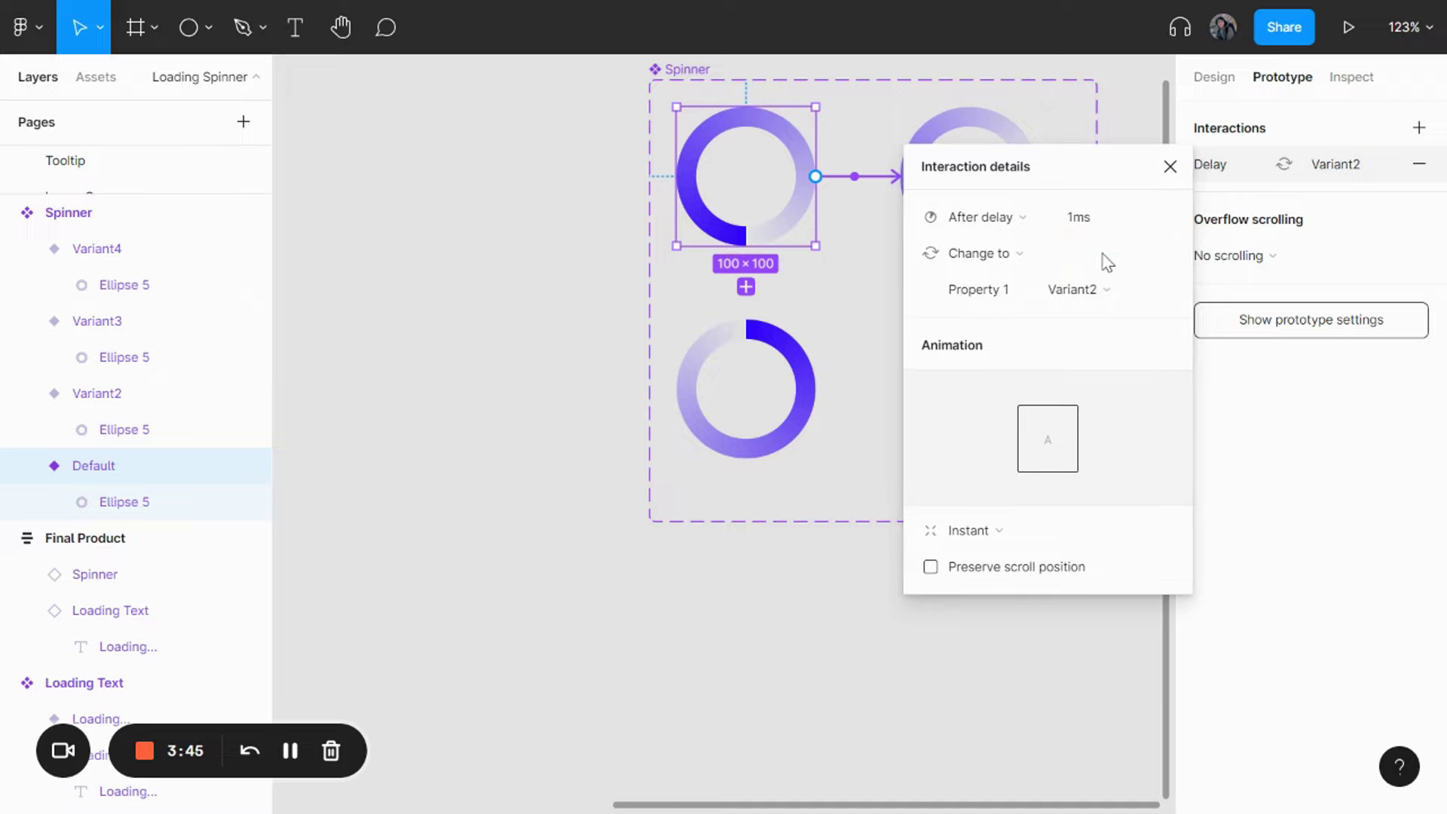
left_click(1002, 534)
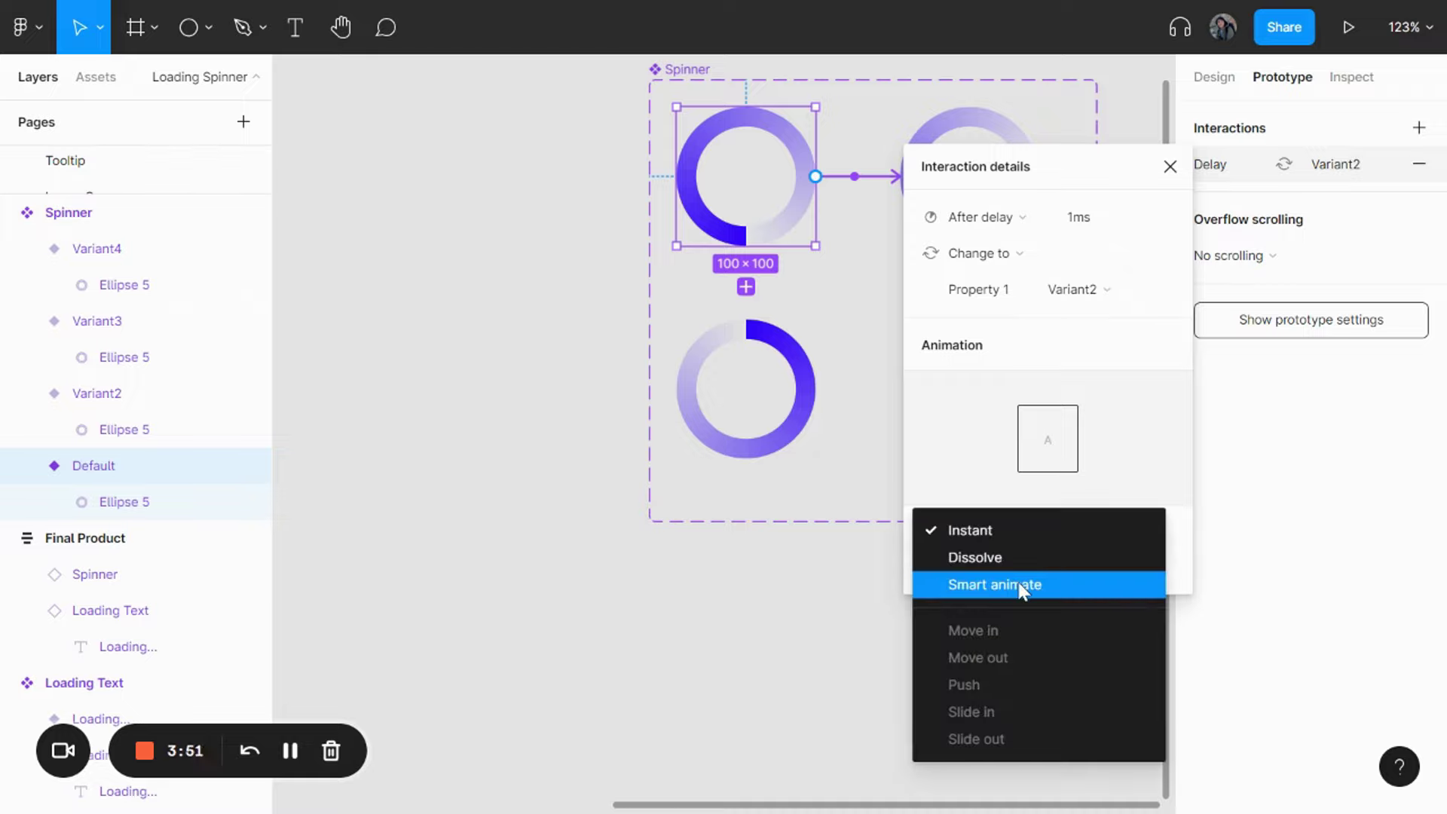
left_click(1023, 588)
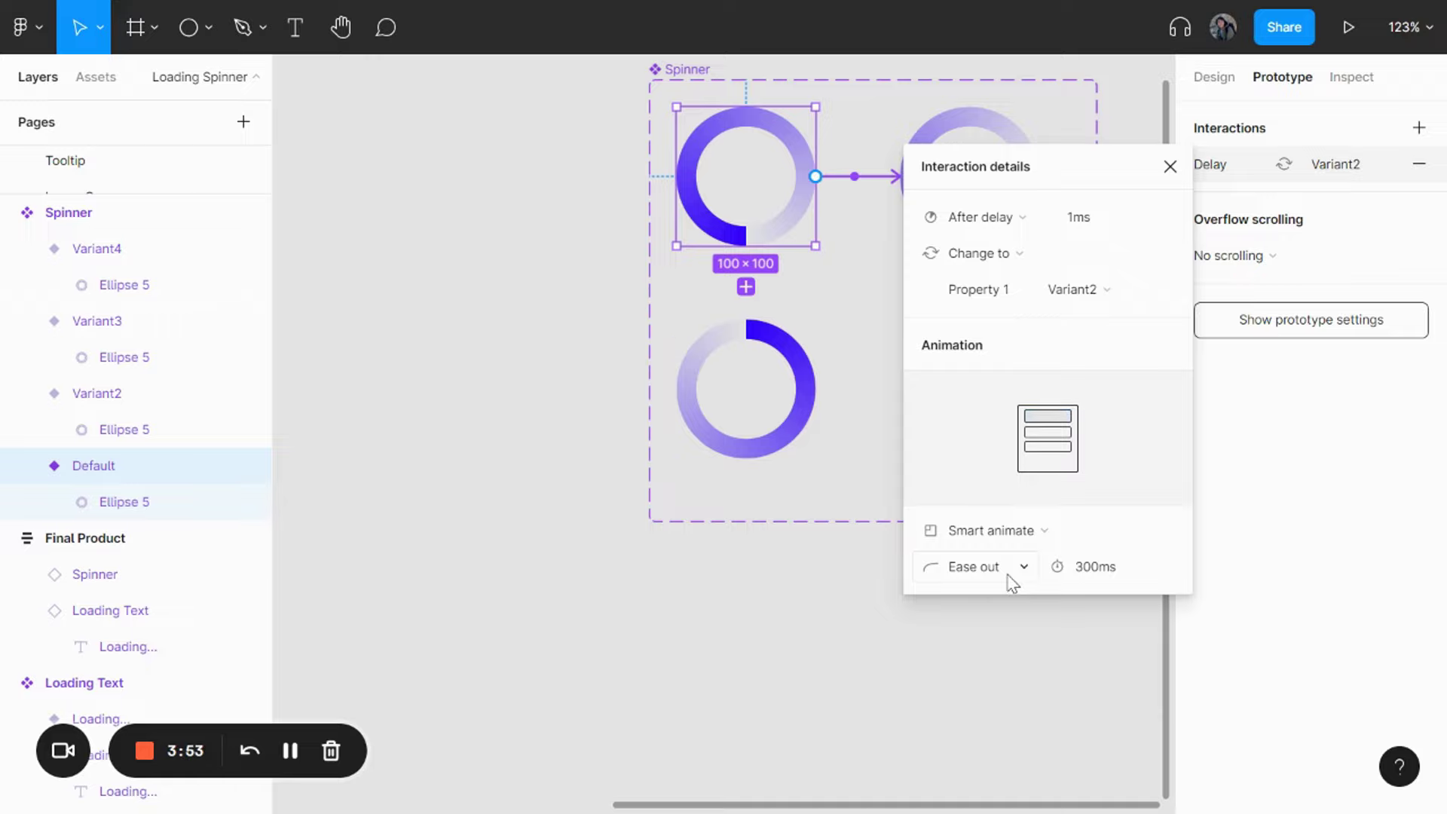
left_click(1008, 574)
left_click(1079, 422)
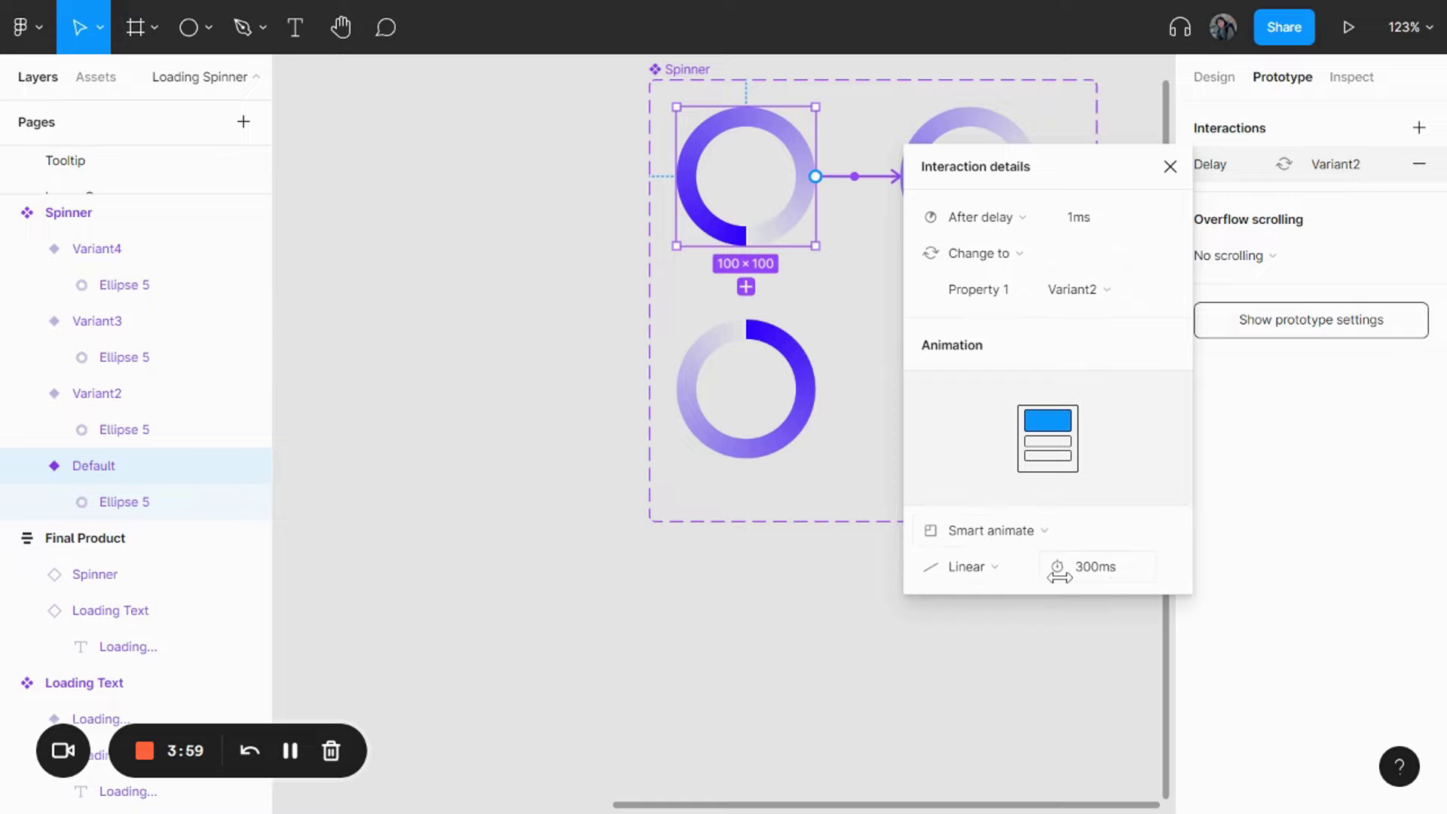
left_click(840, 269)
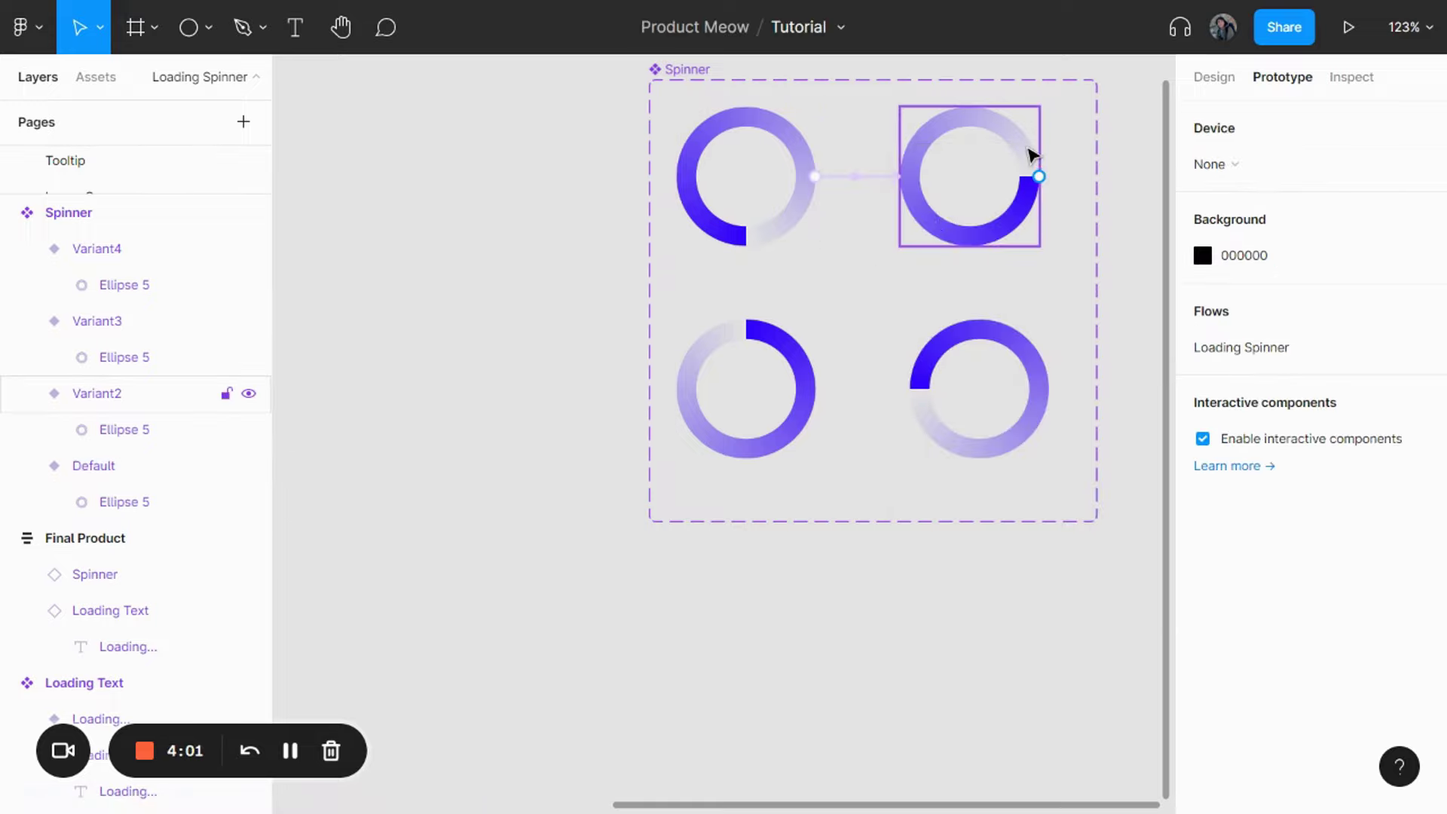
left_click(1032, 151)
Check the Variant2 and Variant3 ring rotations and shift the view of the set.
left_click(1018, 141)
left_click(1215, 76)
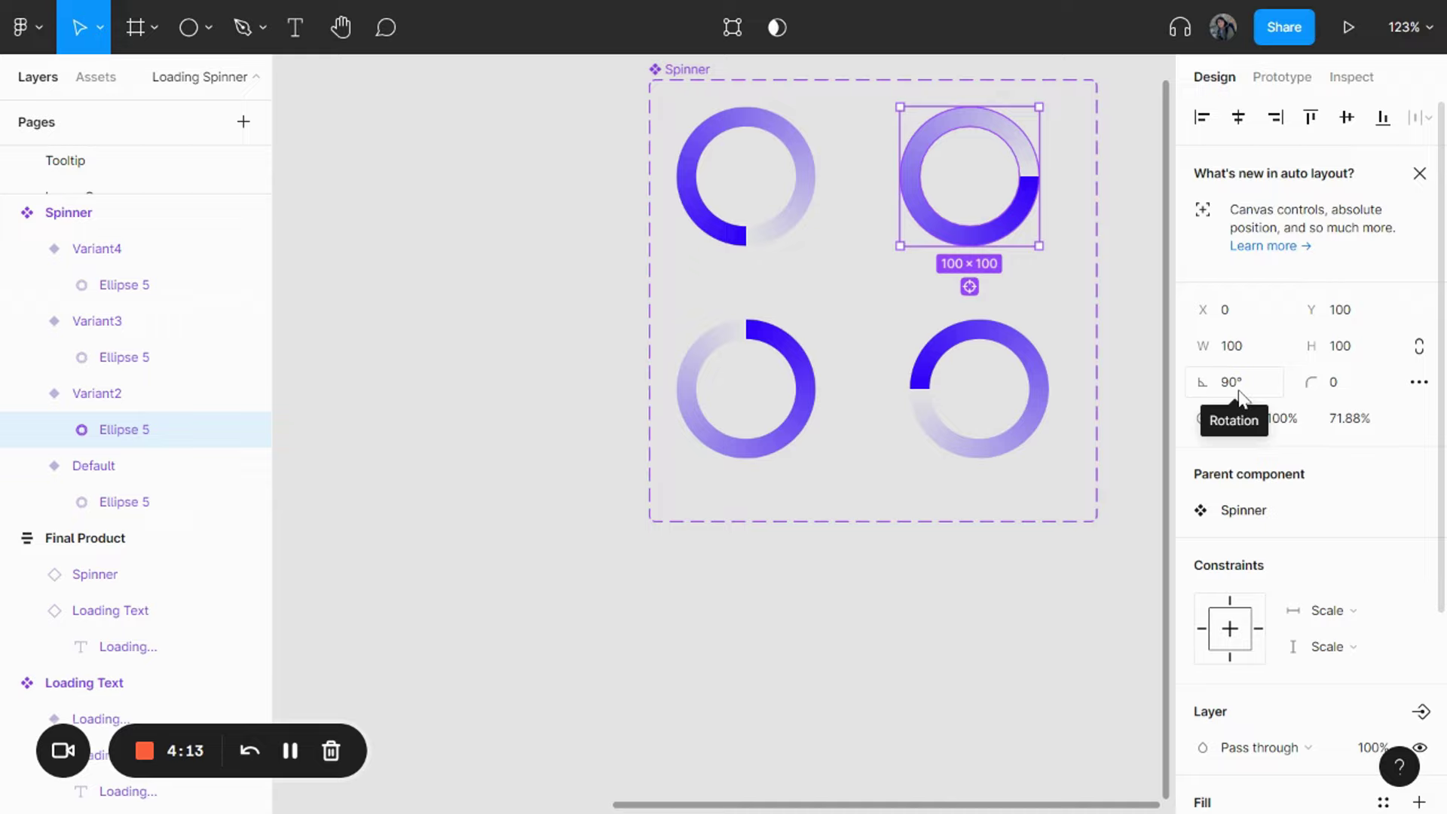
left_click(812, 379)
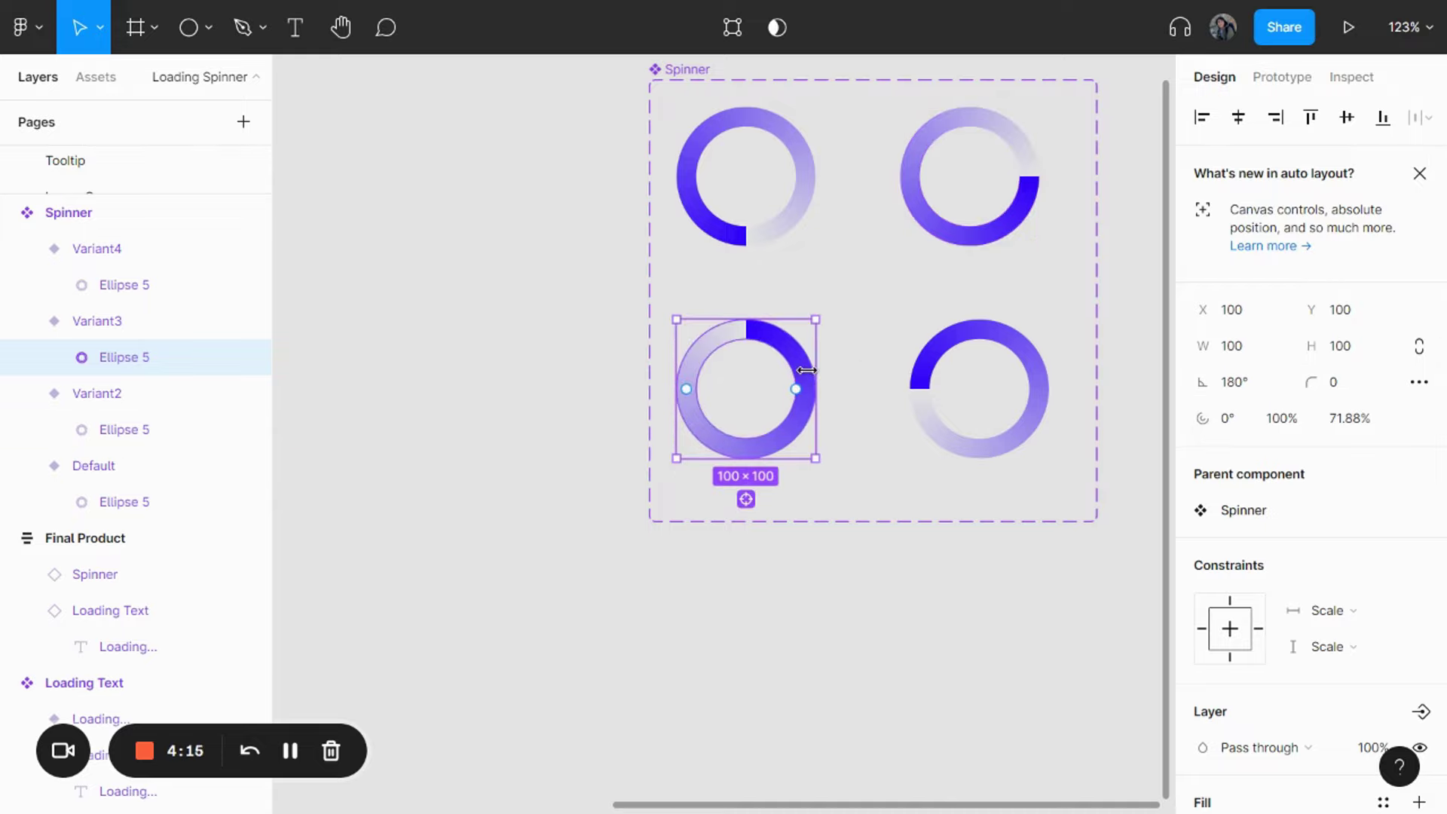
left_click(859, 610)
left_click_drag(860, 611, 785, 682)
Link Variant2 to Variant3 with an After delay 1ms interaction.
left_click(937, 262)
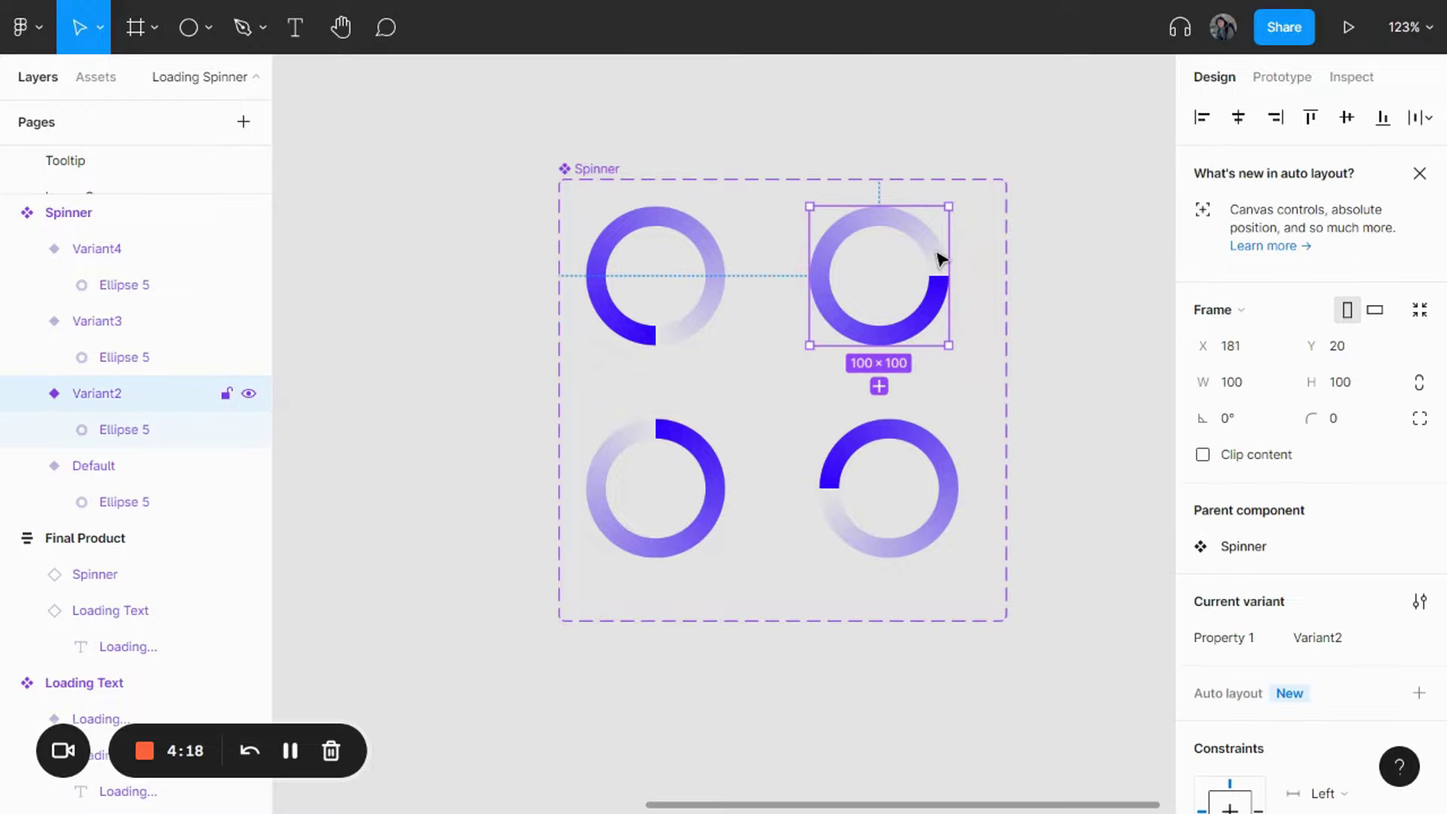
left_click(1282, 76)
left_click_drag(949, 276, 703, 524)
left_click(1008, 230)
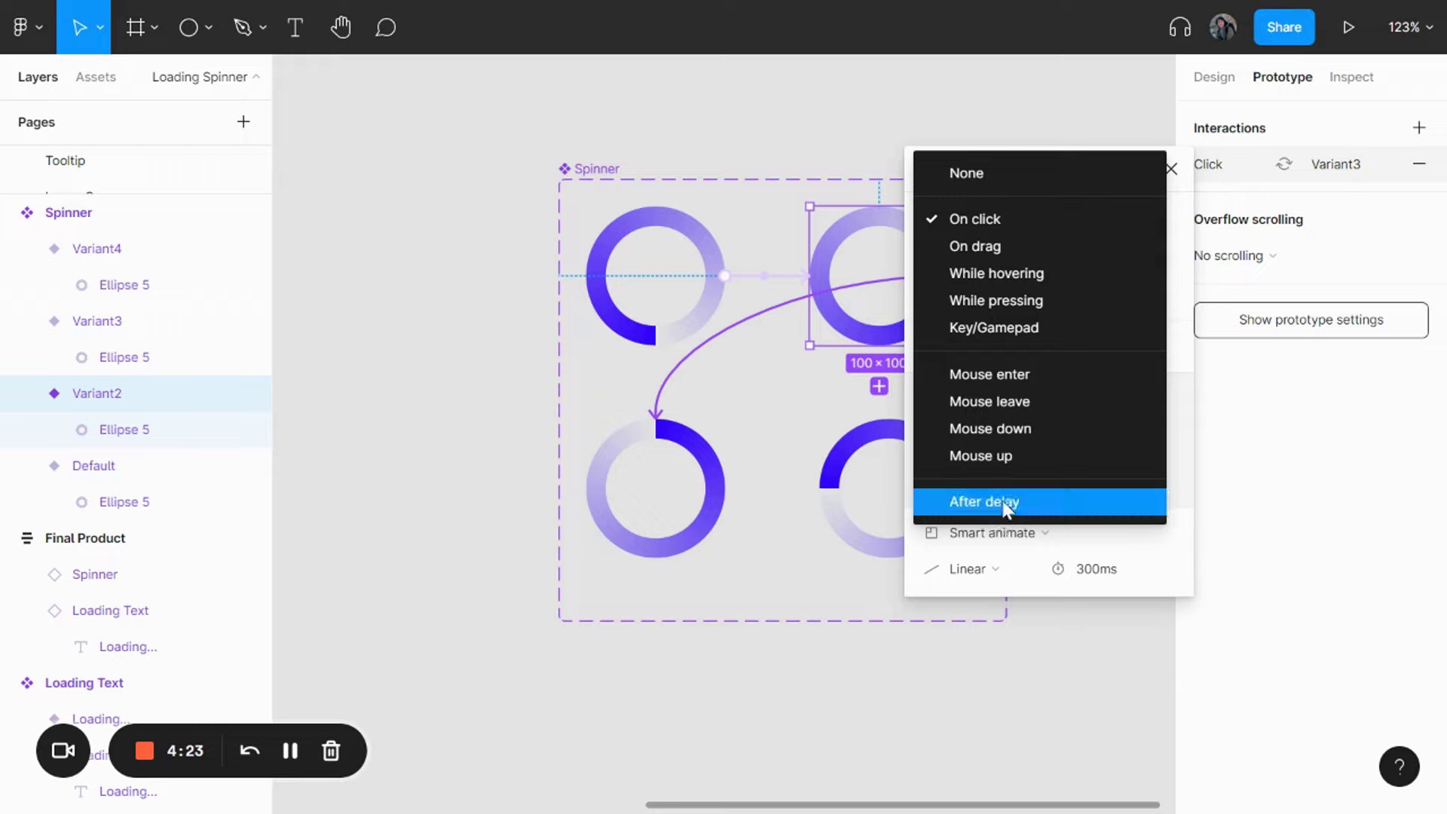
left_click(980, 502)
type("1")
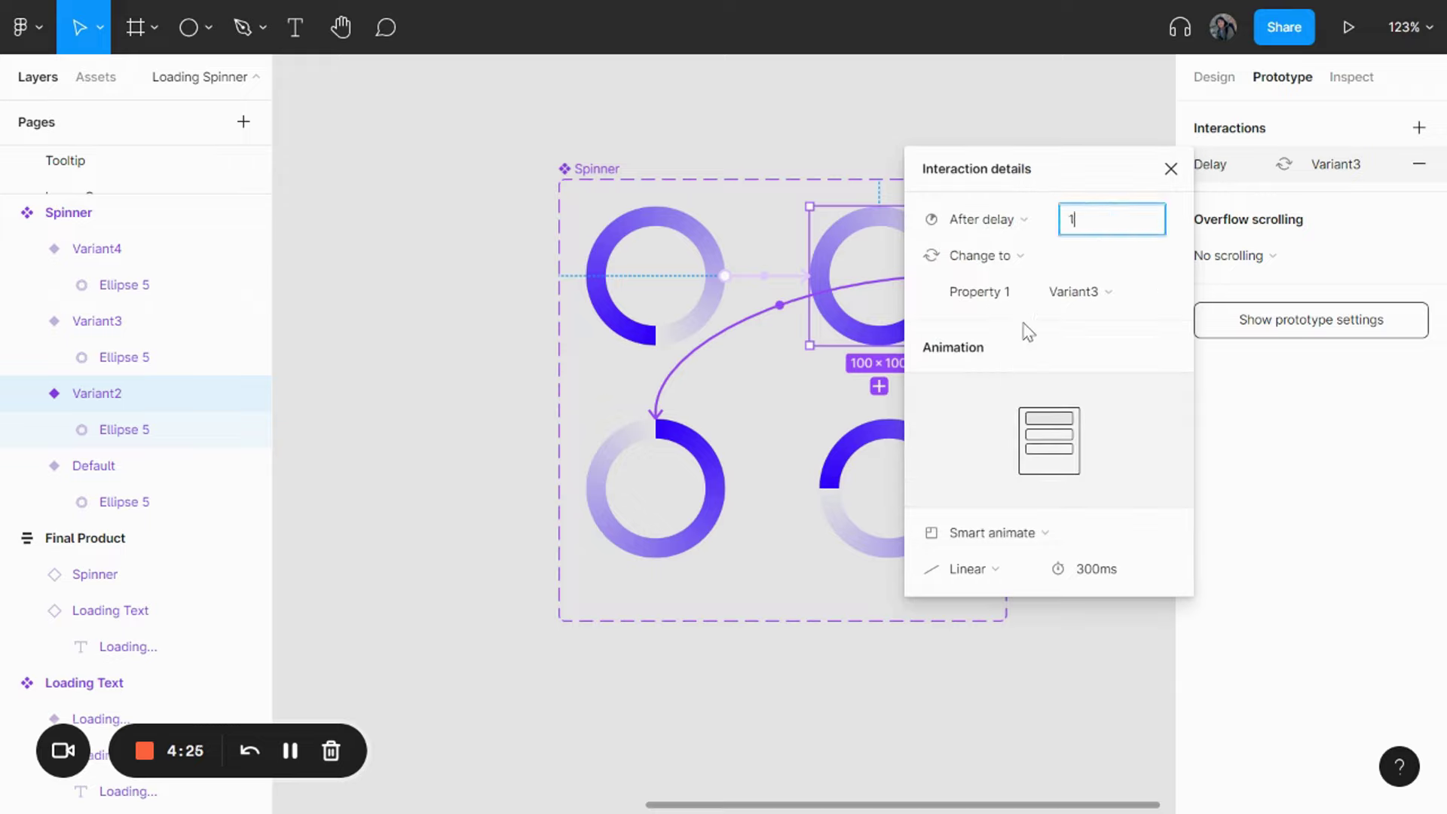
key("Return")
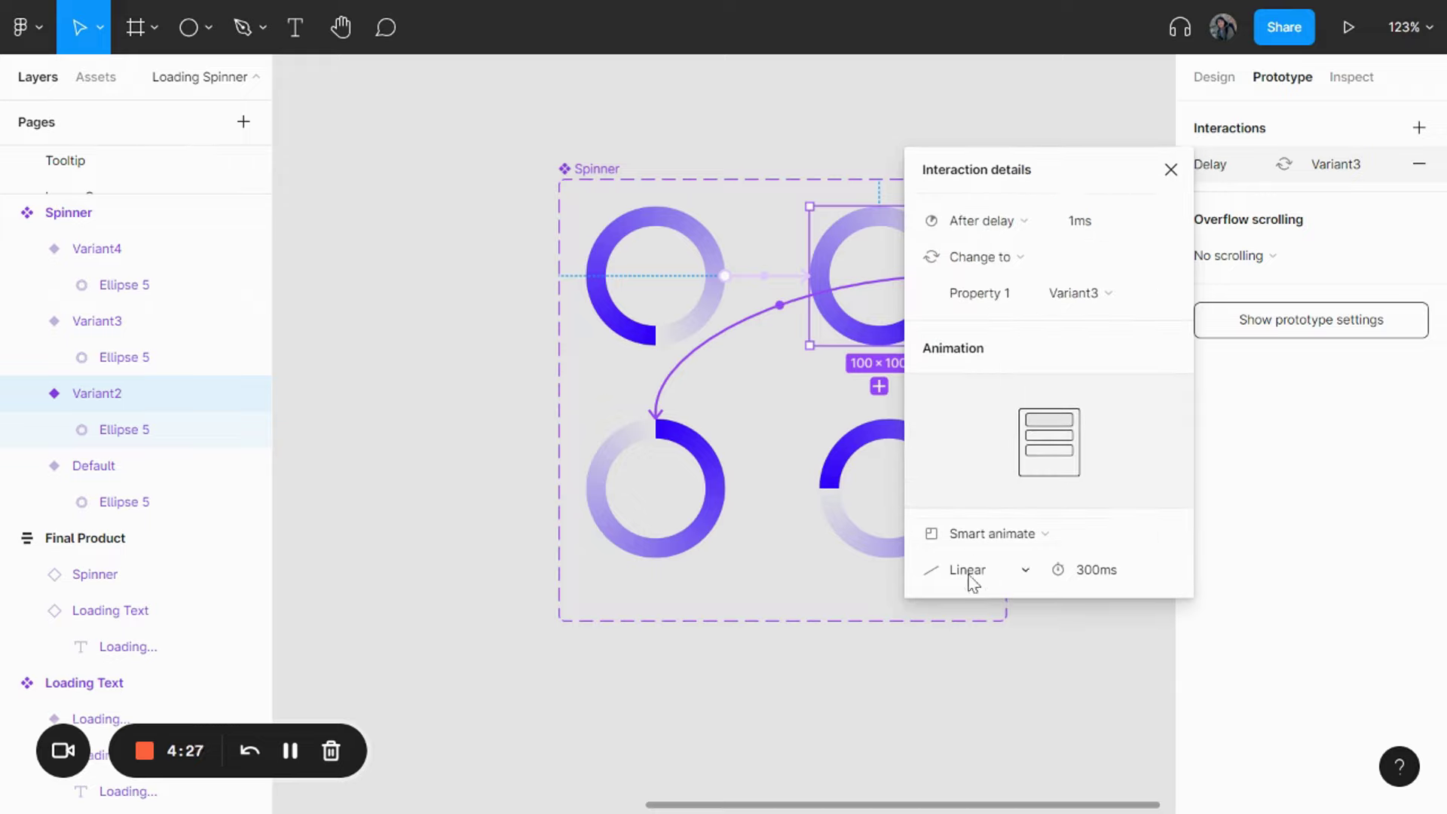
left_click(772, 459)
left_click(697, 457)
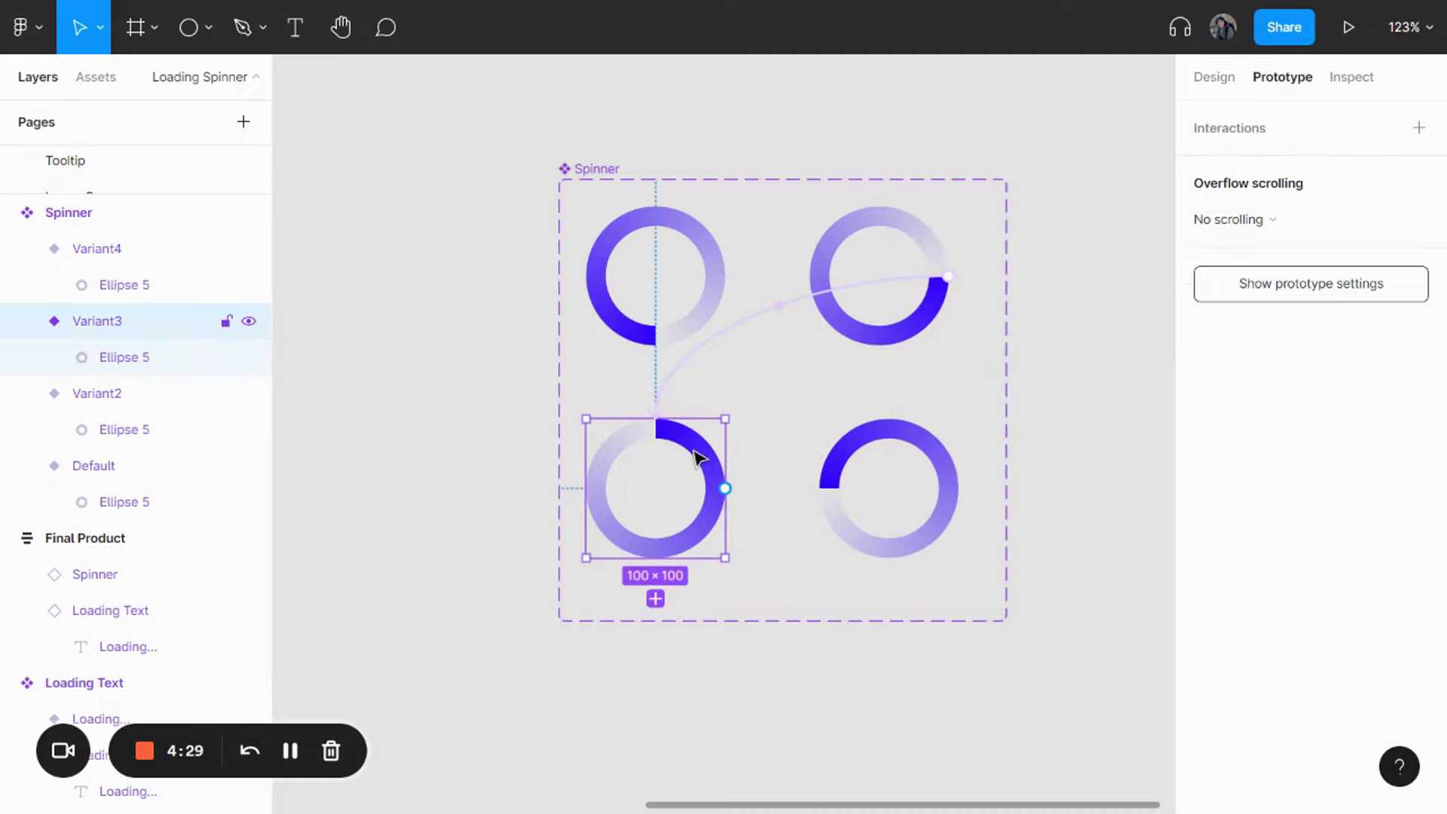
left_click(699, 457)
Check Variant3's ring at 180°, then view Variant4's Ellipse 5 at −90° rotation.
left_click(1215, 78)
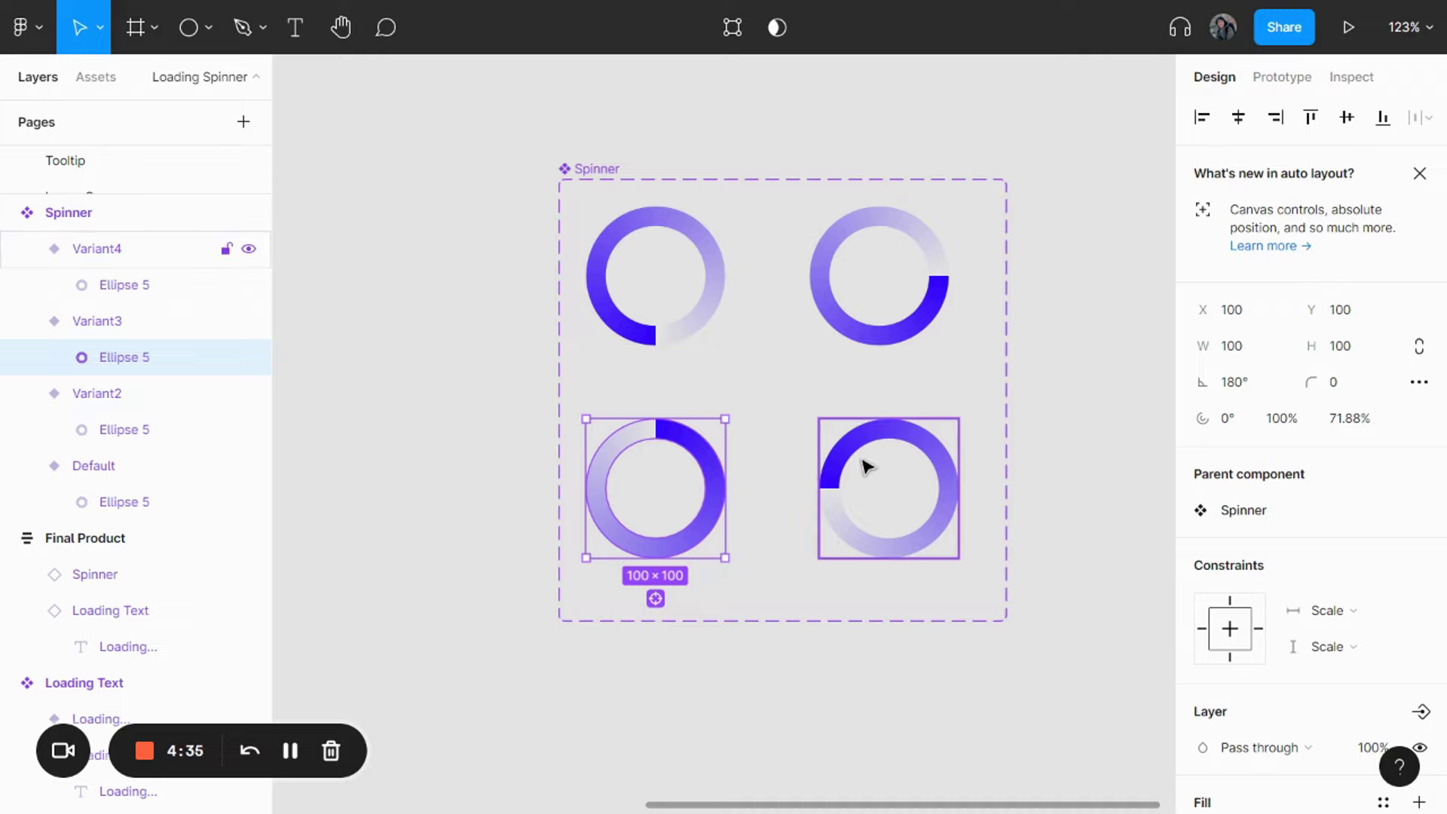
mouse_move(661, 500)
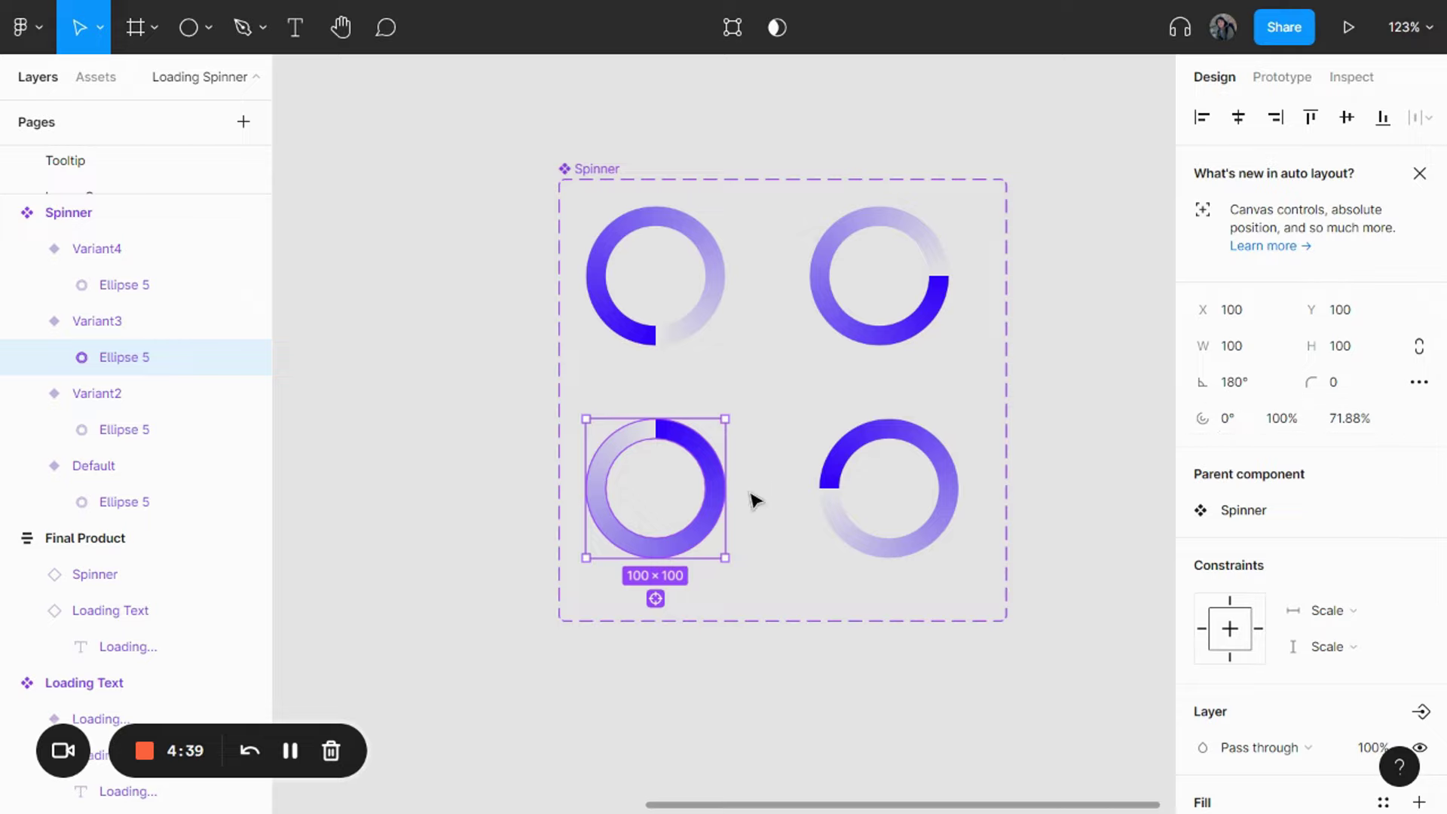
mouse_move(704, 478)
double_click(942, 454)
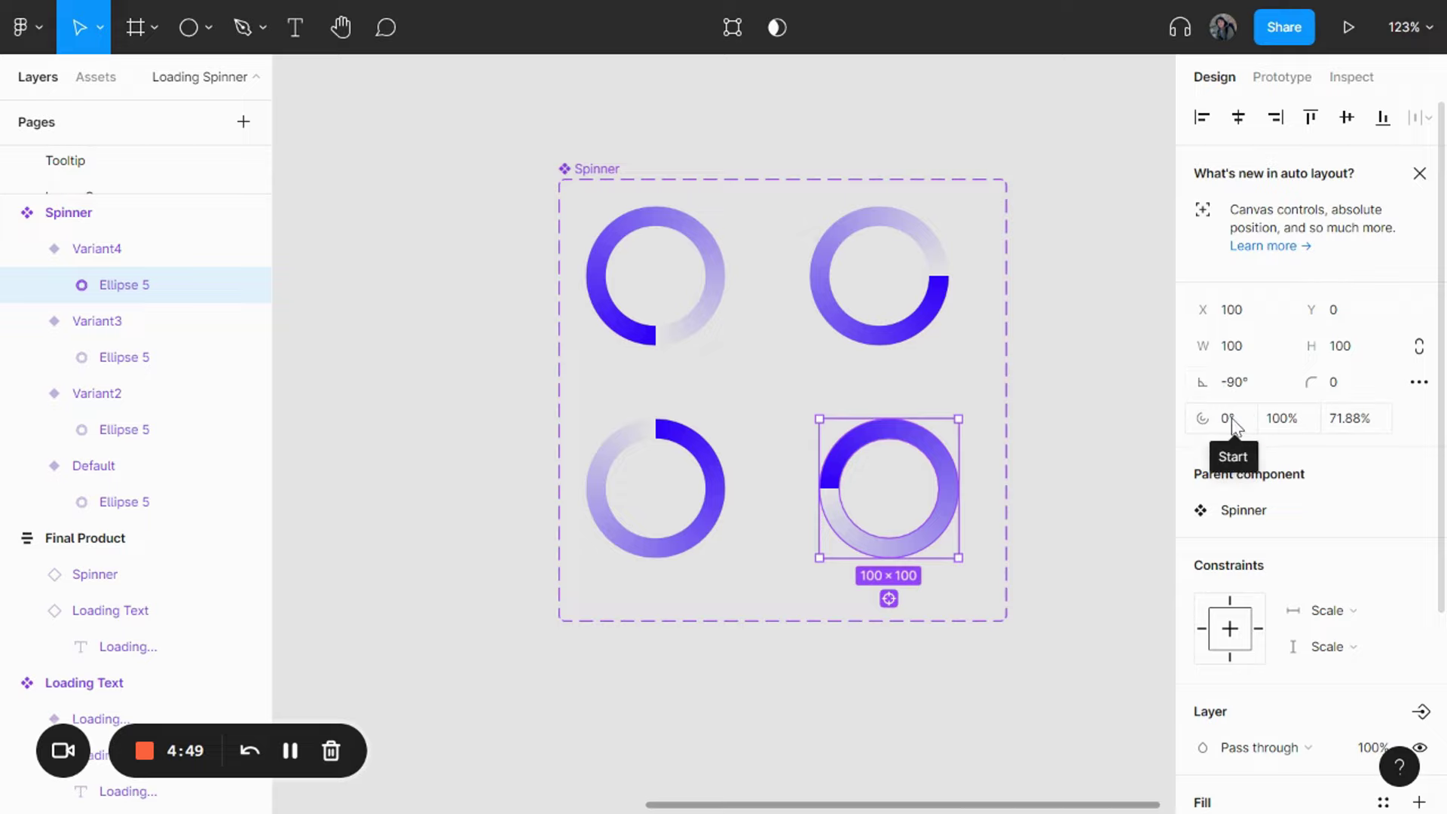
Connect Variant3 to Variant4 with an After delay trigger of 1ms.
left_click(717, 478)
left_click(1282, 76)
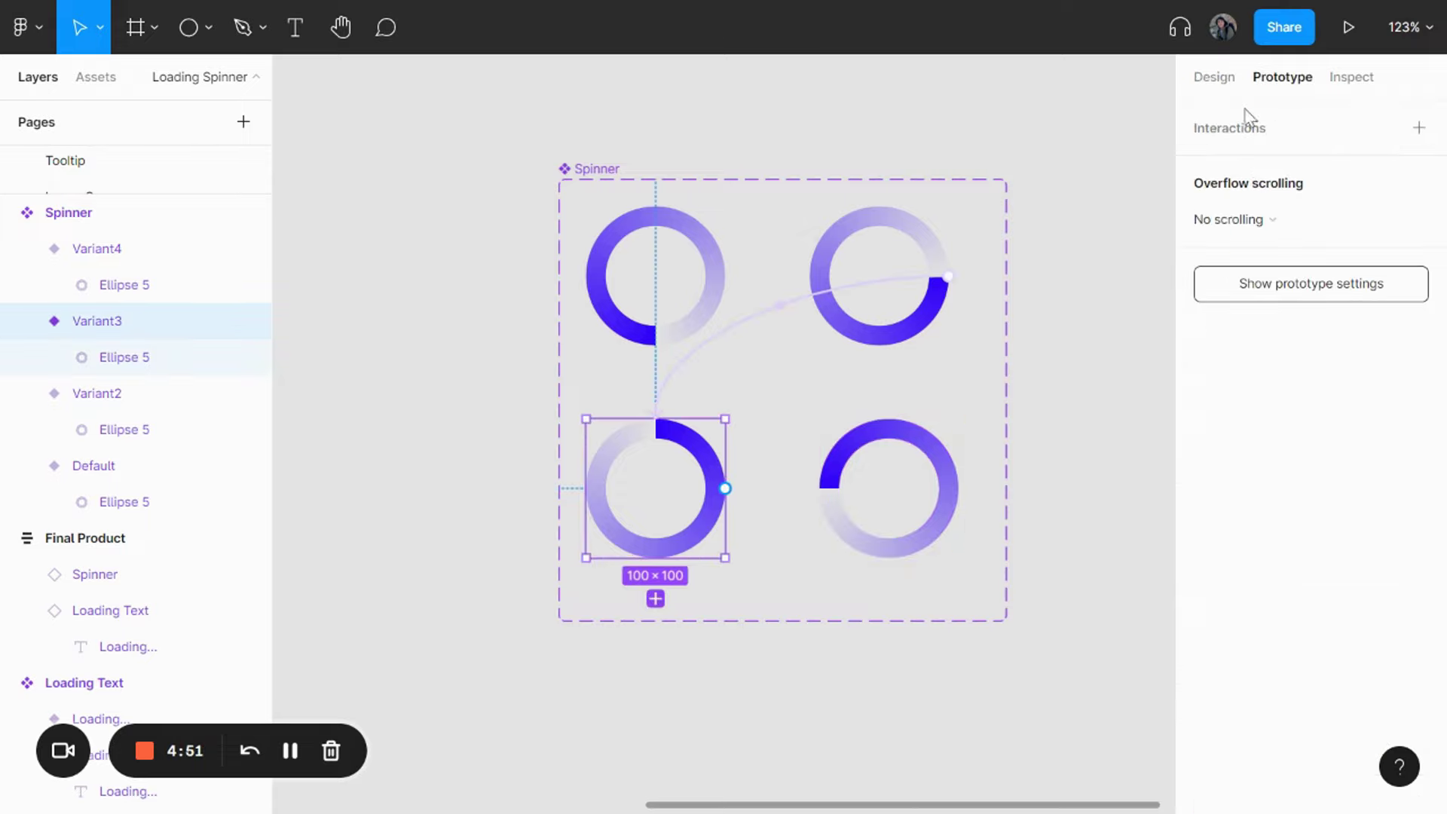
left_click_drag(725, 489, 874, 489)
left_click(1010, 220)
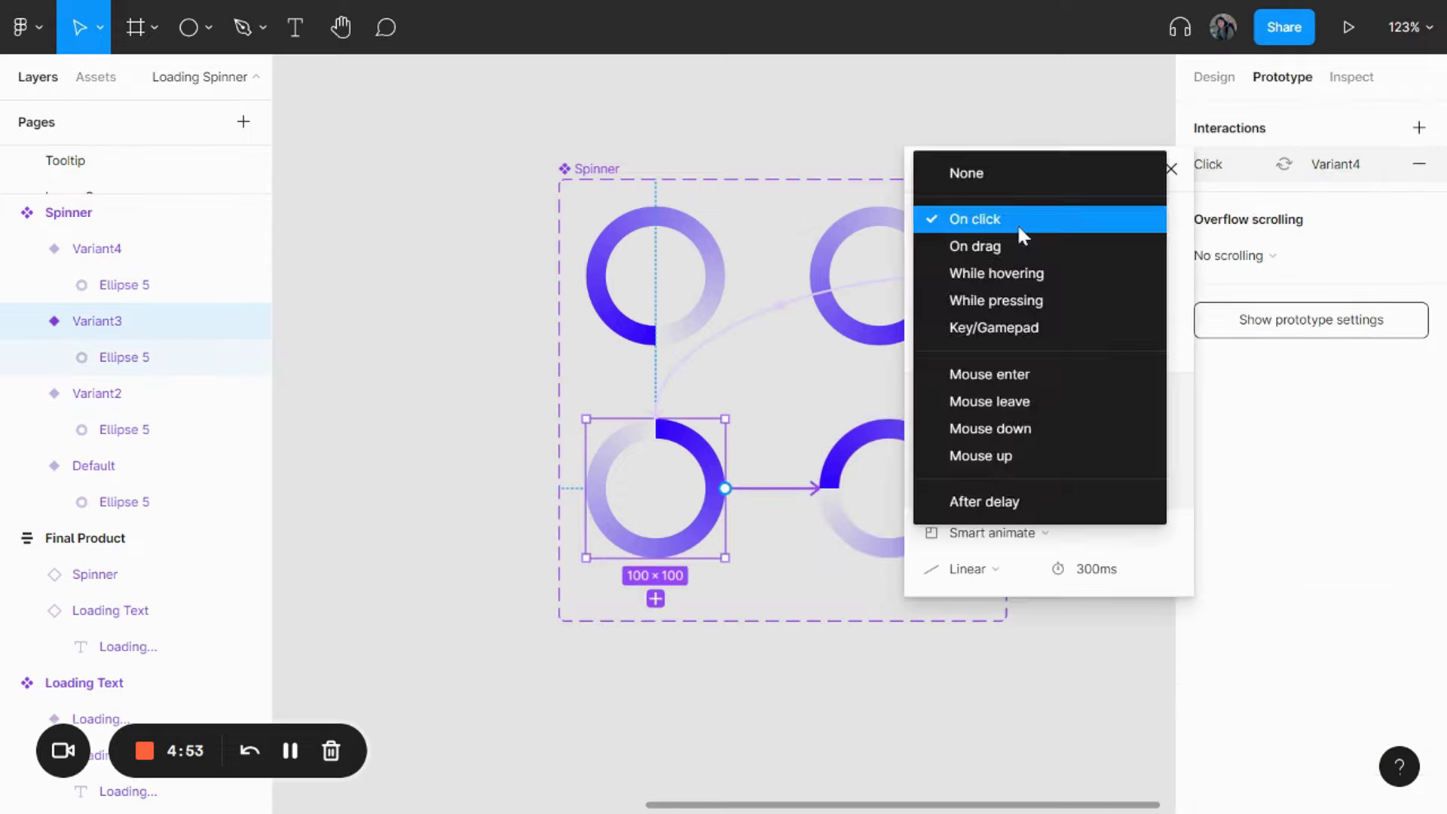
left_click(1025, 500)
left_click(1085, 226)
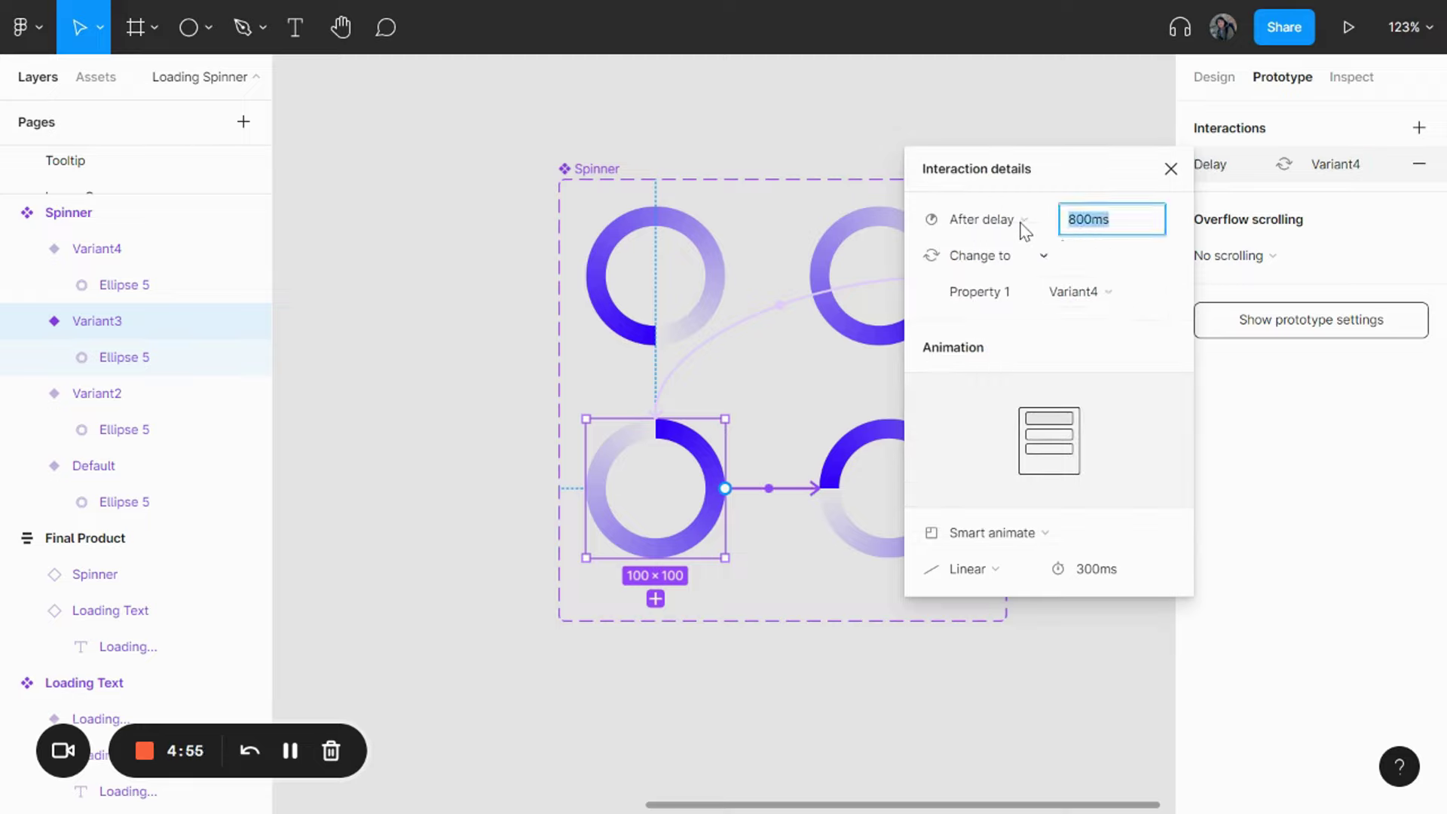
type("1")
key("Return")
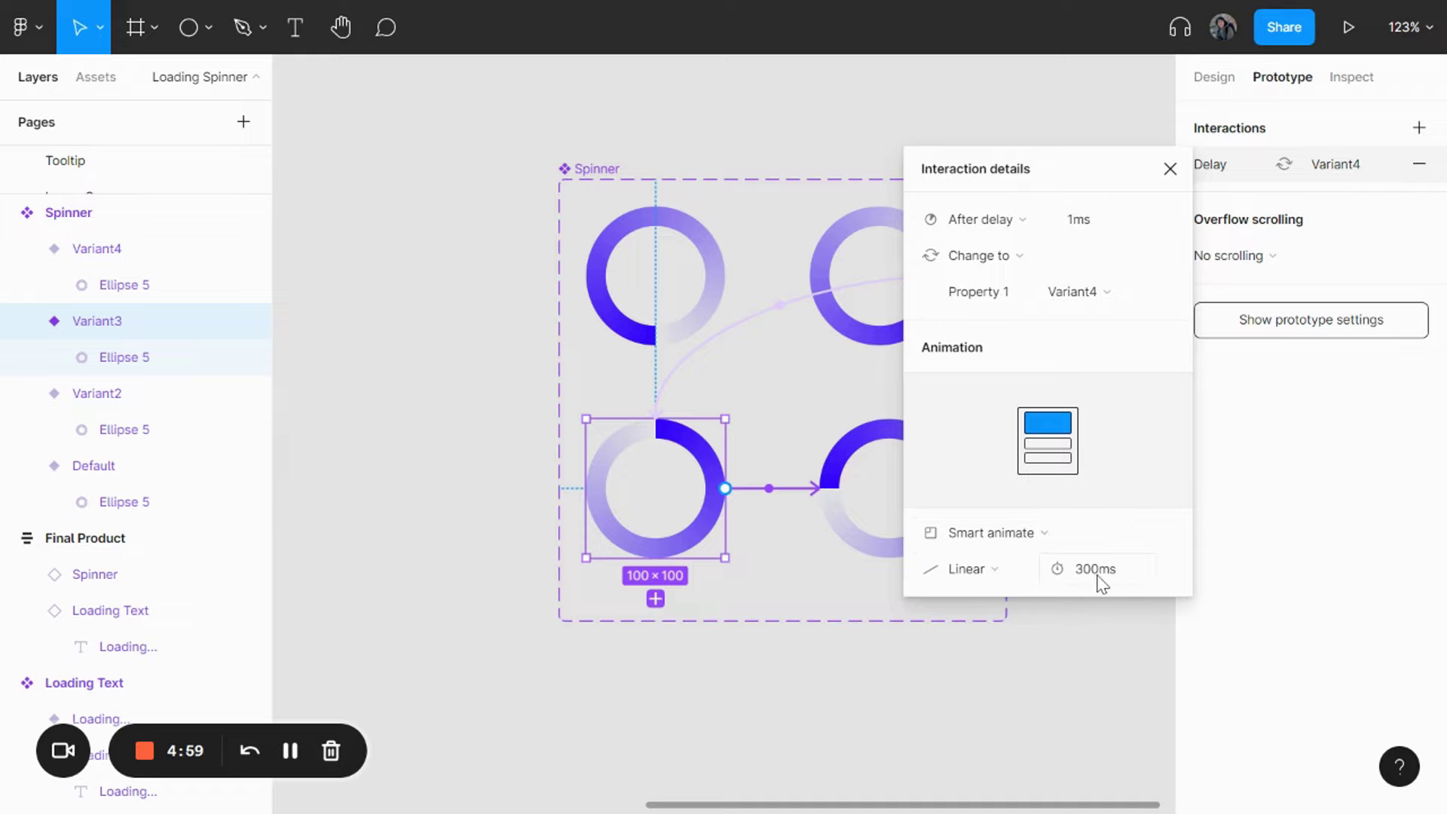
left_click(780, 546)
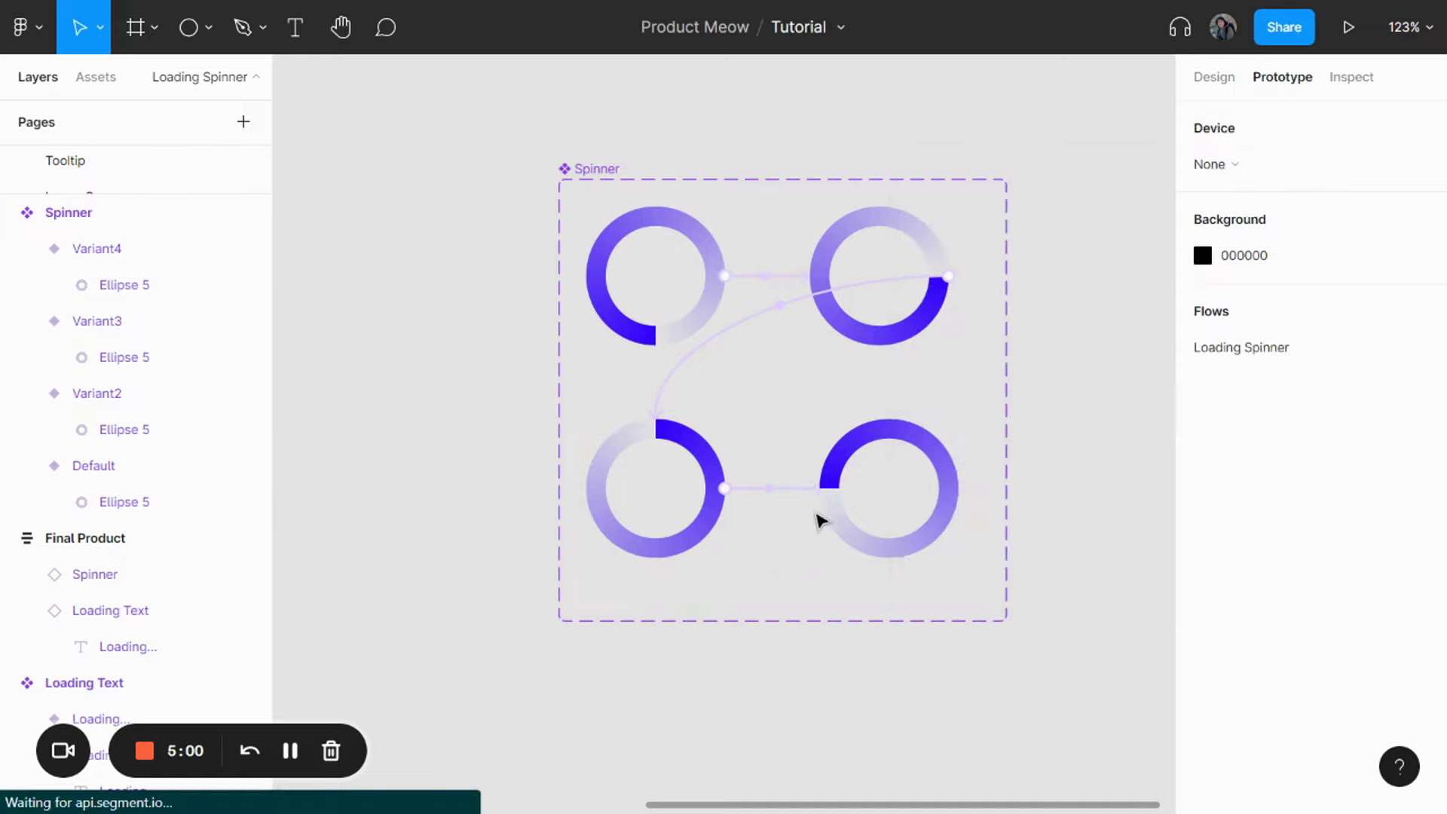
left_click(929, 463)
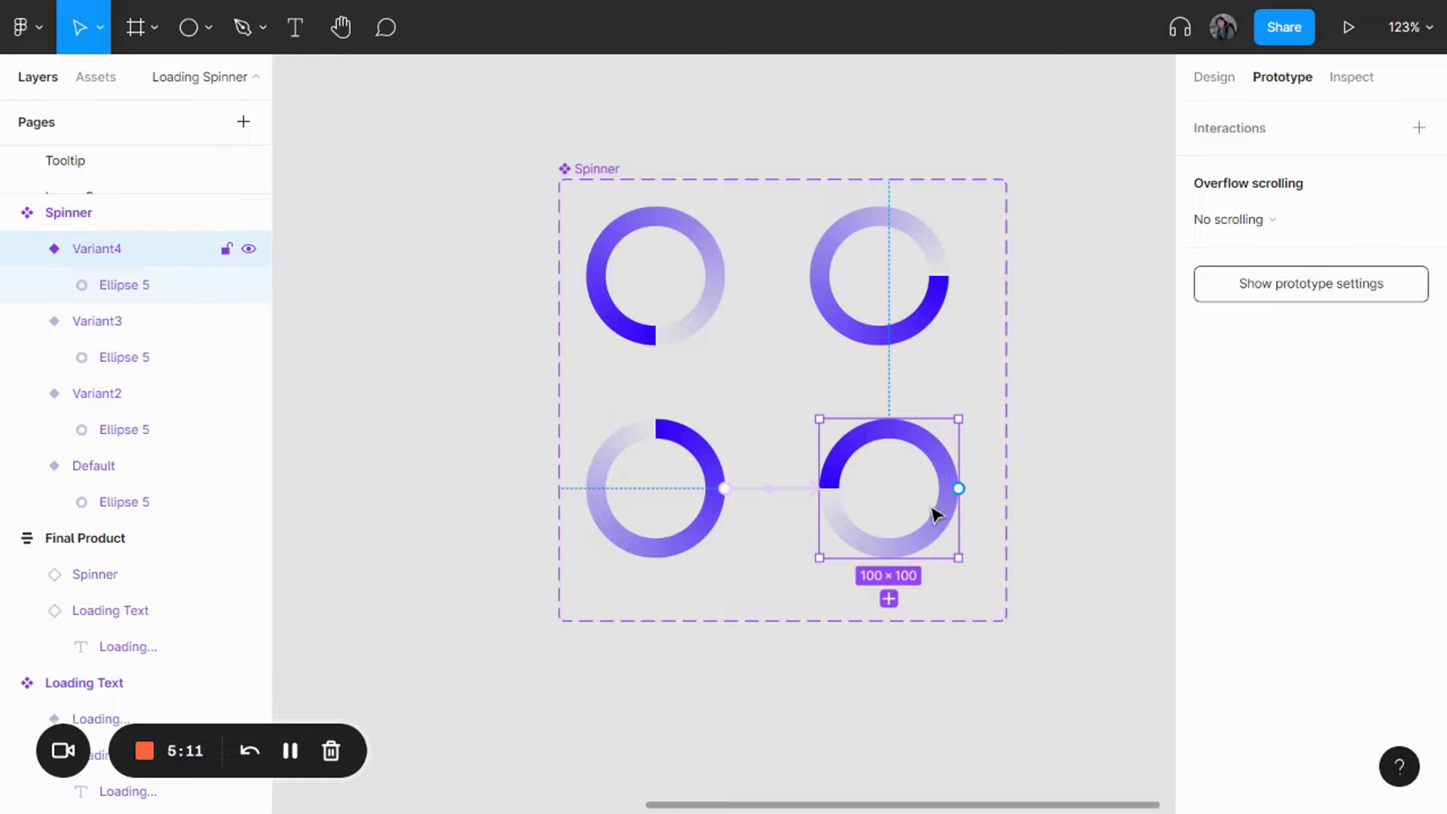
Connect Variant4 back to the Default variant with an After delay trigger of 1ms.
left_click(943, 460)
left_click(1215, 77)
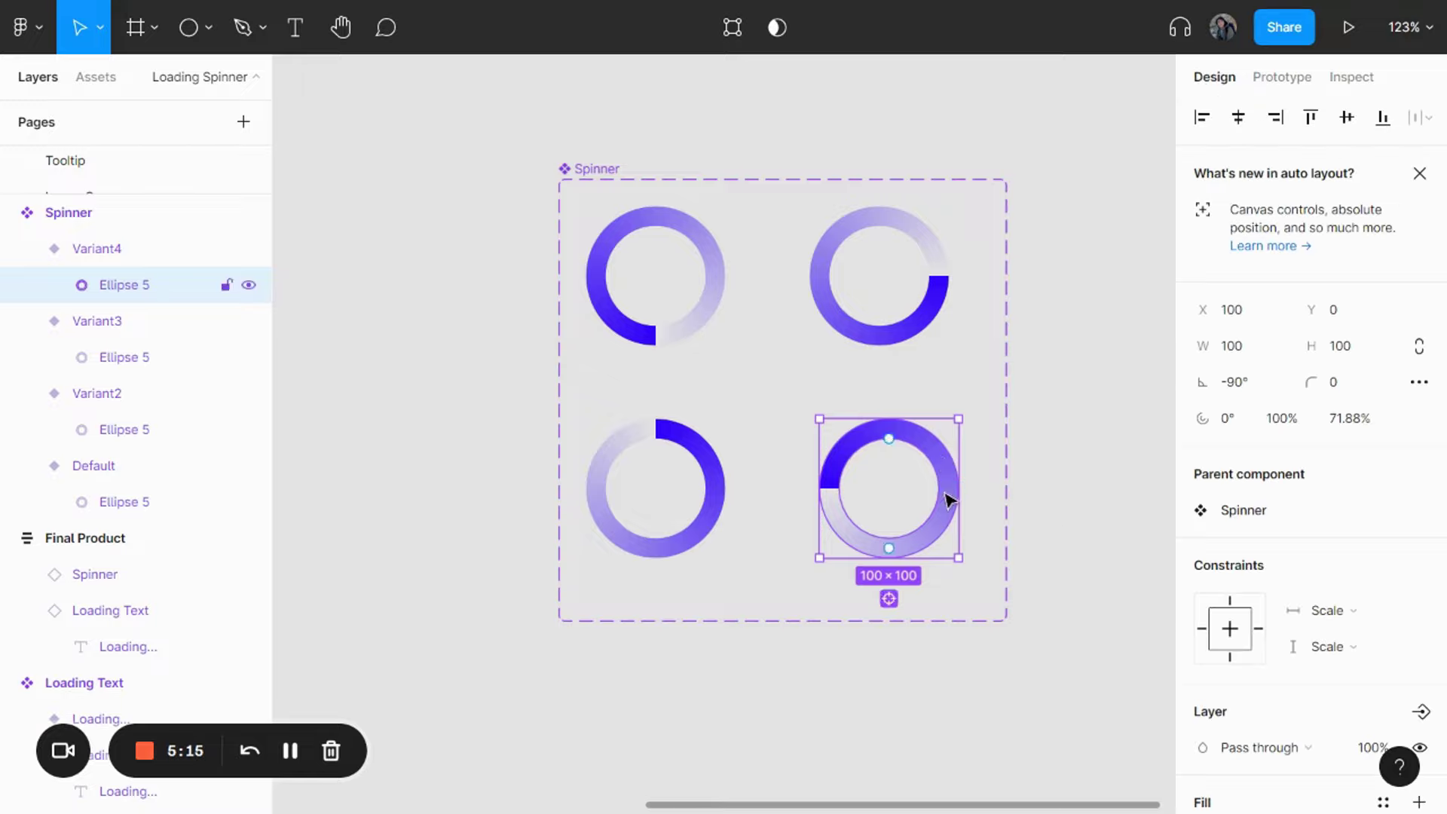
key("Escape")
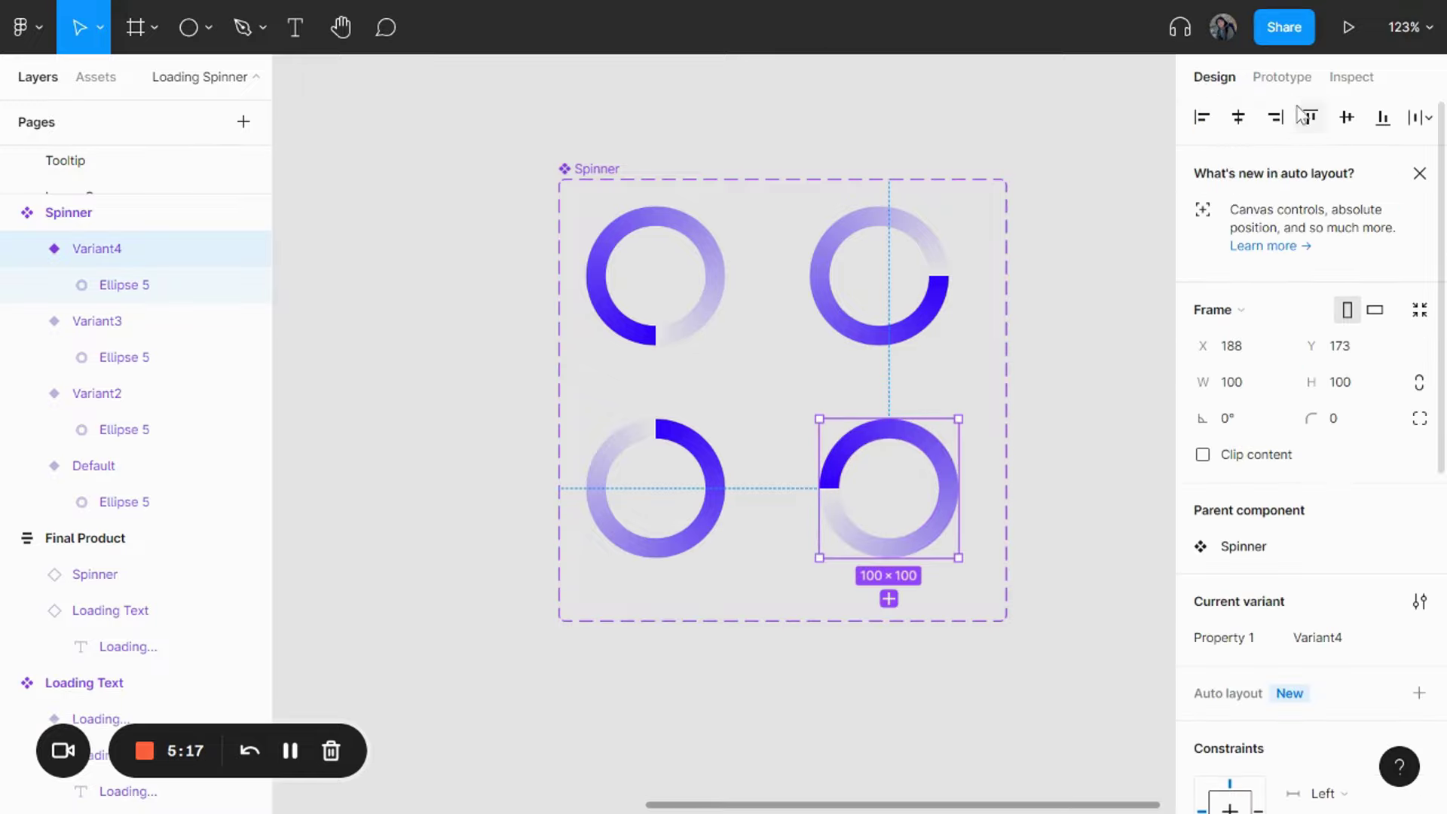
key("shift+e")
left_click_drag(958, 488, 717, 291)
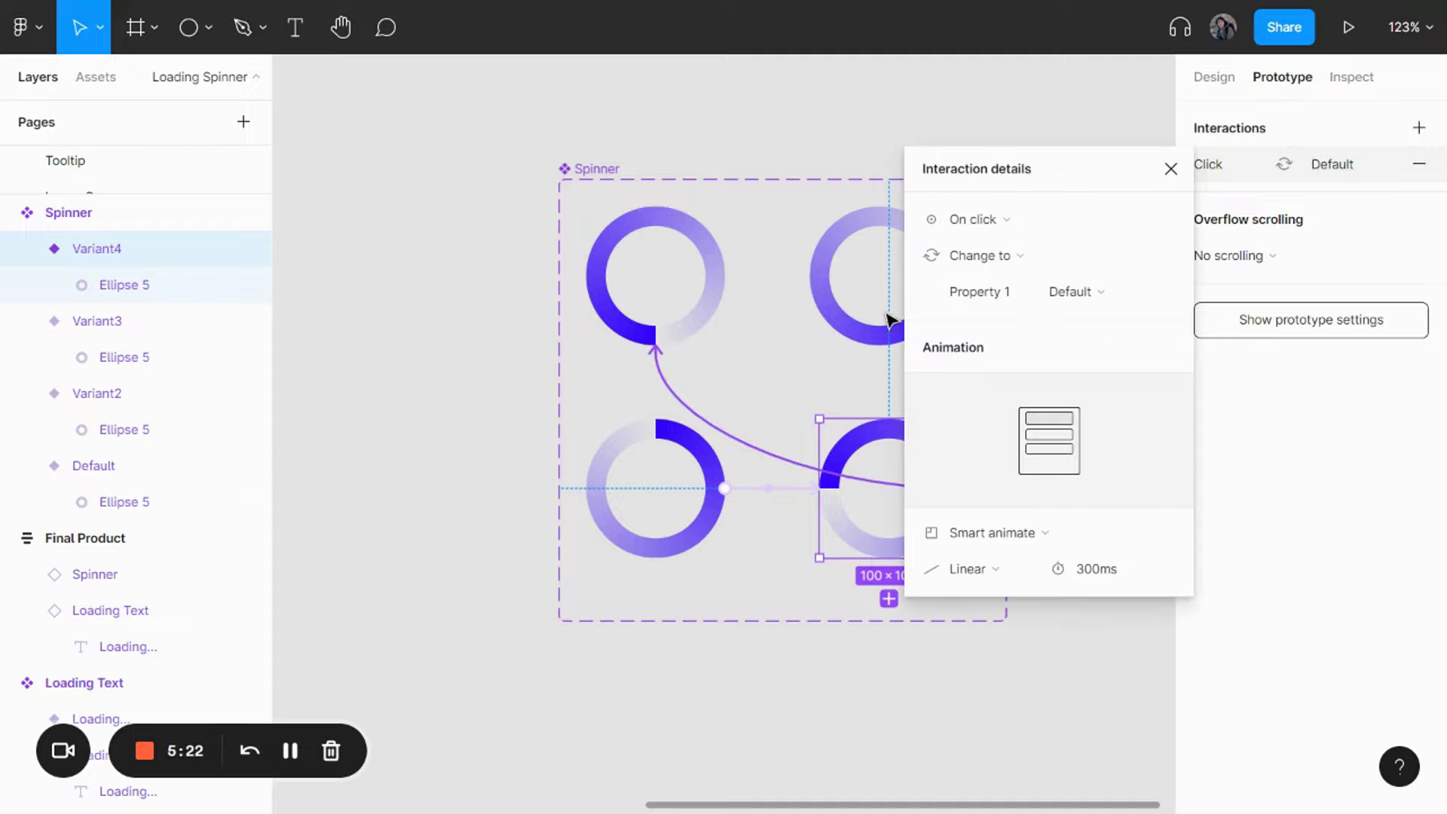
left_click(999, 217)
left_click(1020, 501)
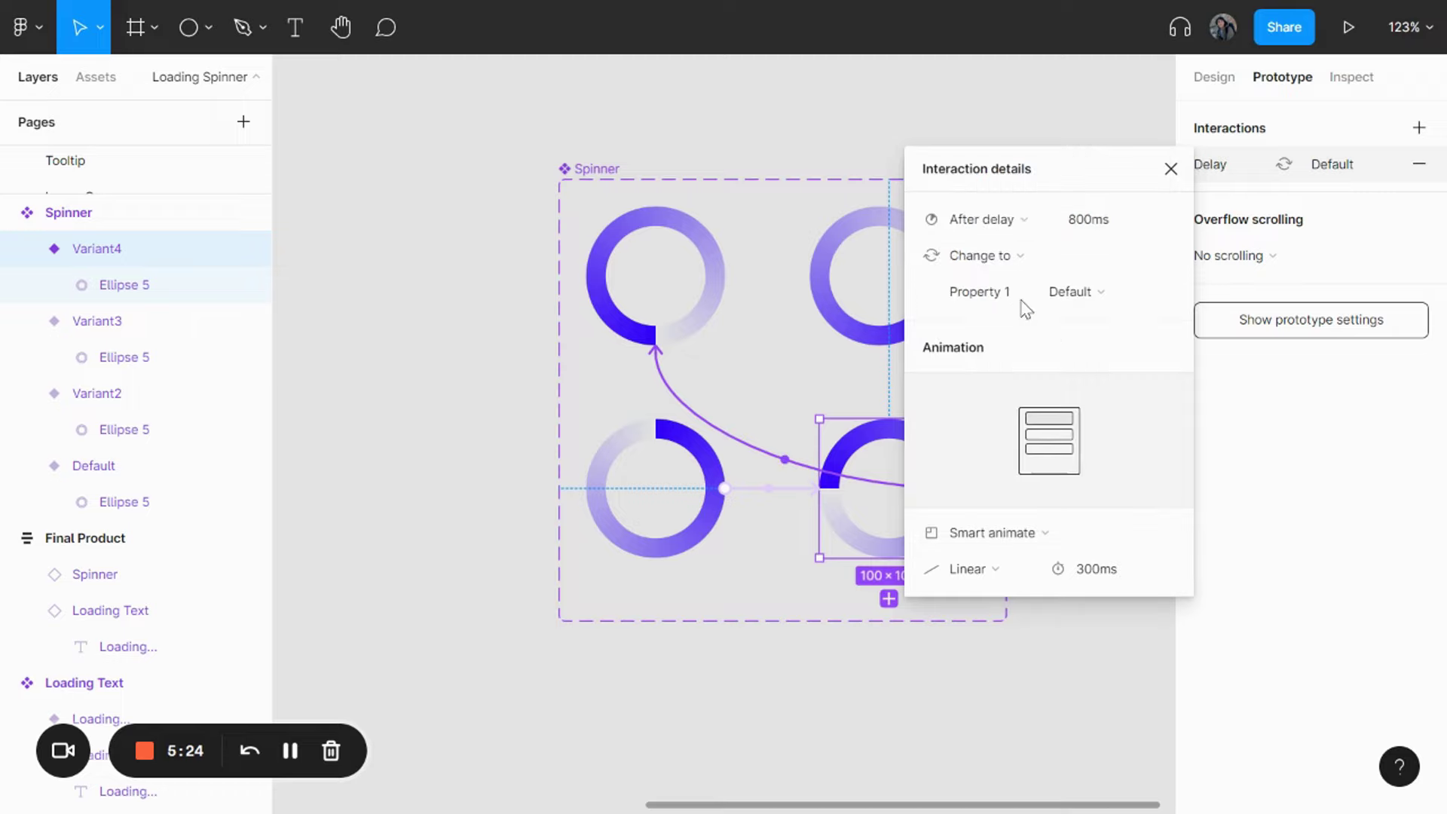
left_click(1154, 221)
type("1")
key("Return")
Pan to the Spinner component set and change its label to 'Spinner NEW'.
left_click(746, 120)
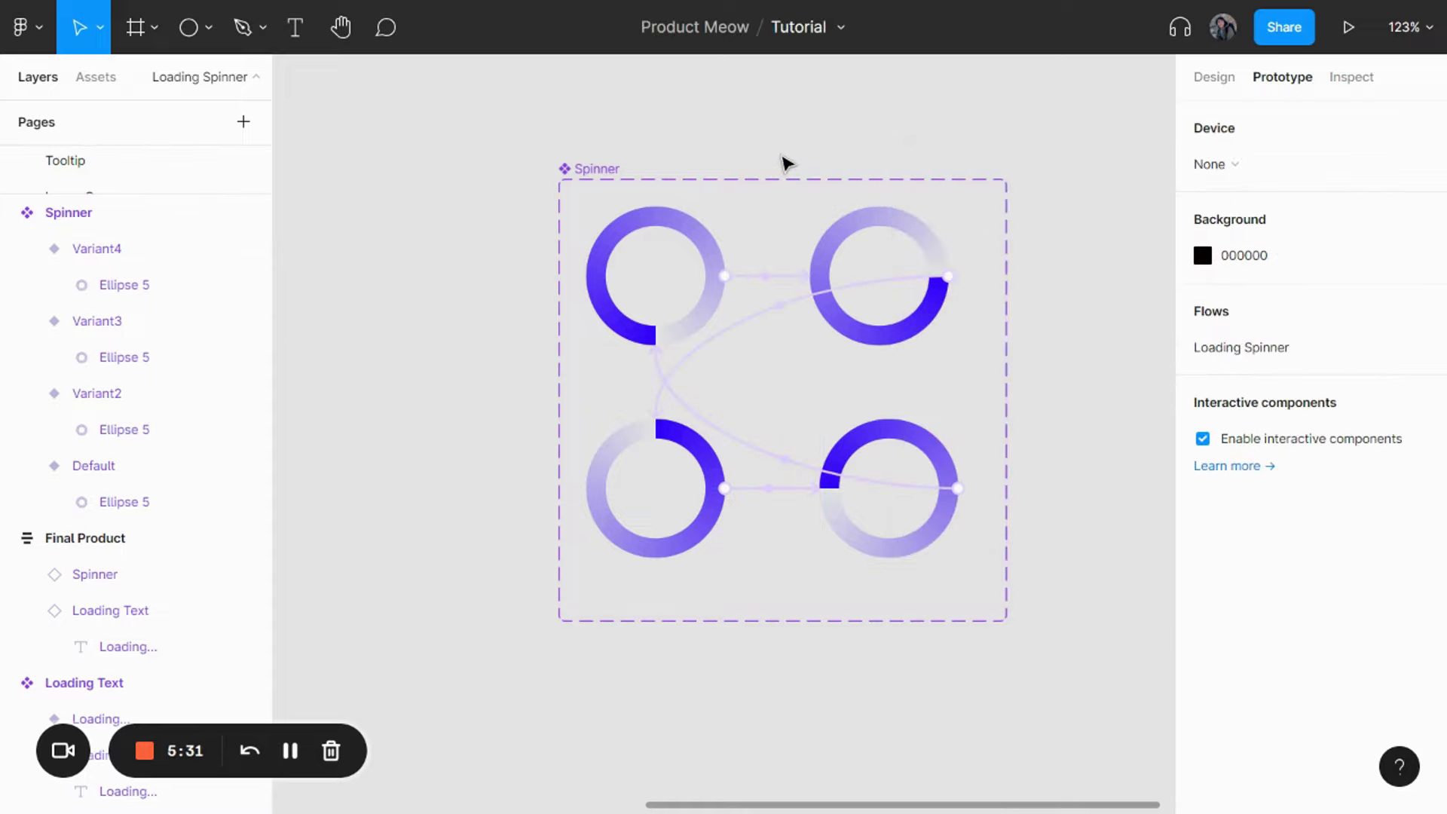
left_click_drag(808, 149, 679, 135)
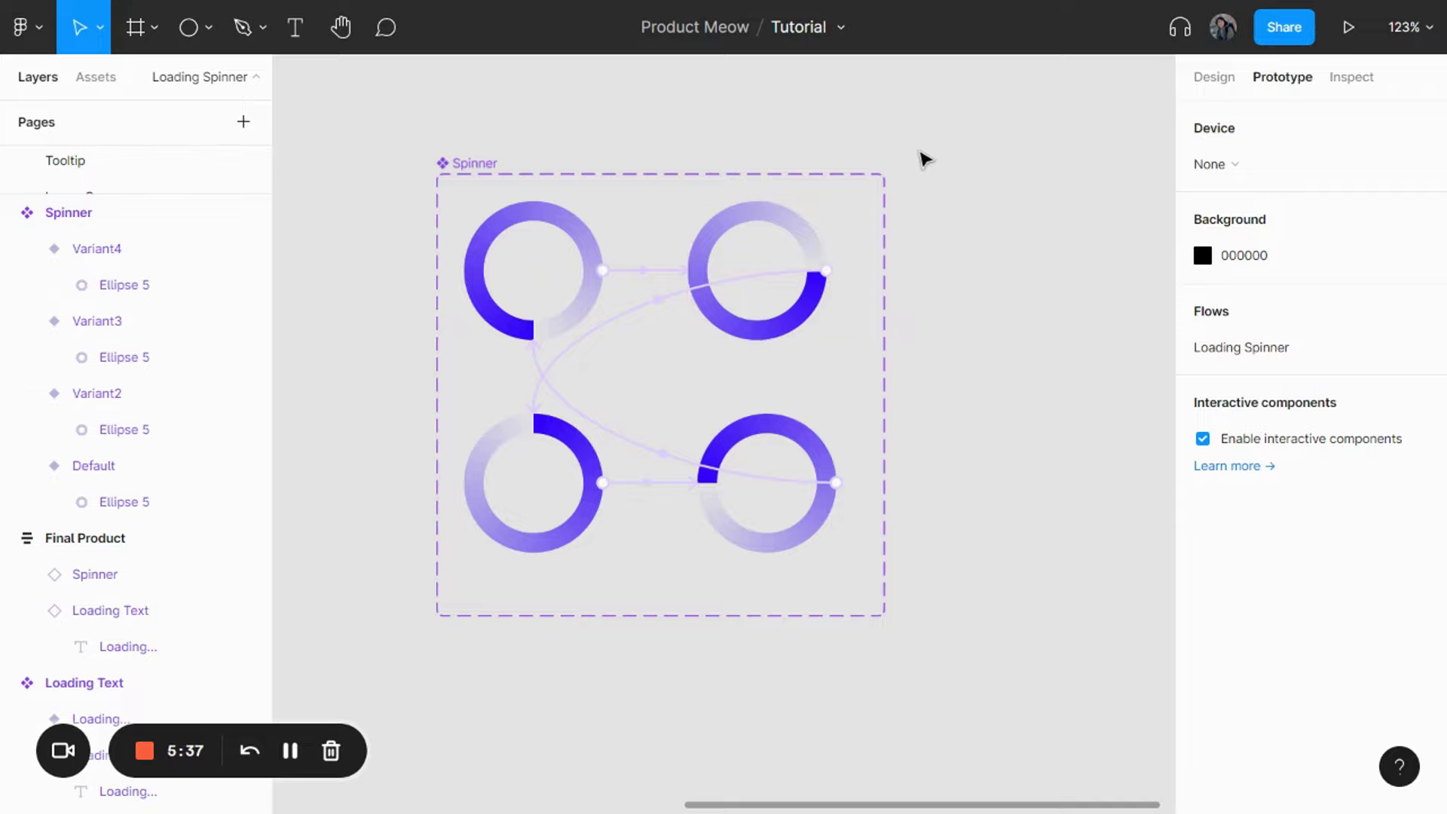
left_click_drag(955, 135, 894, 139)
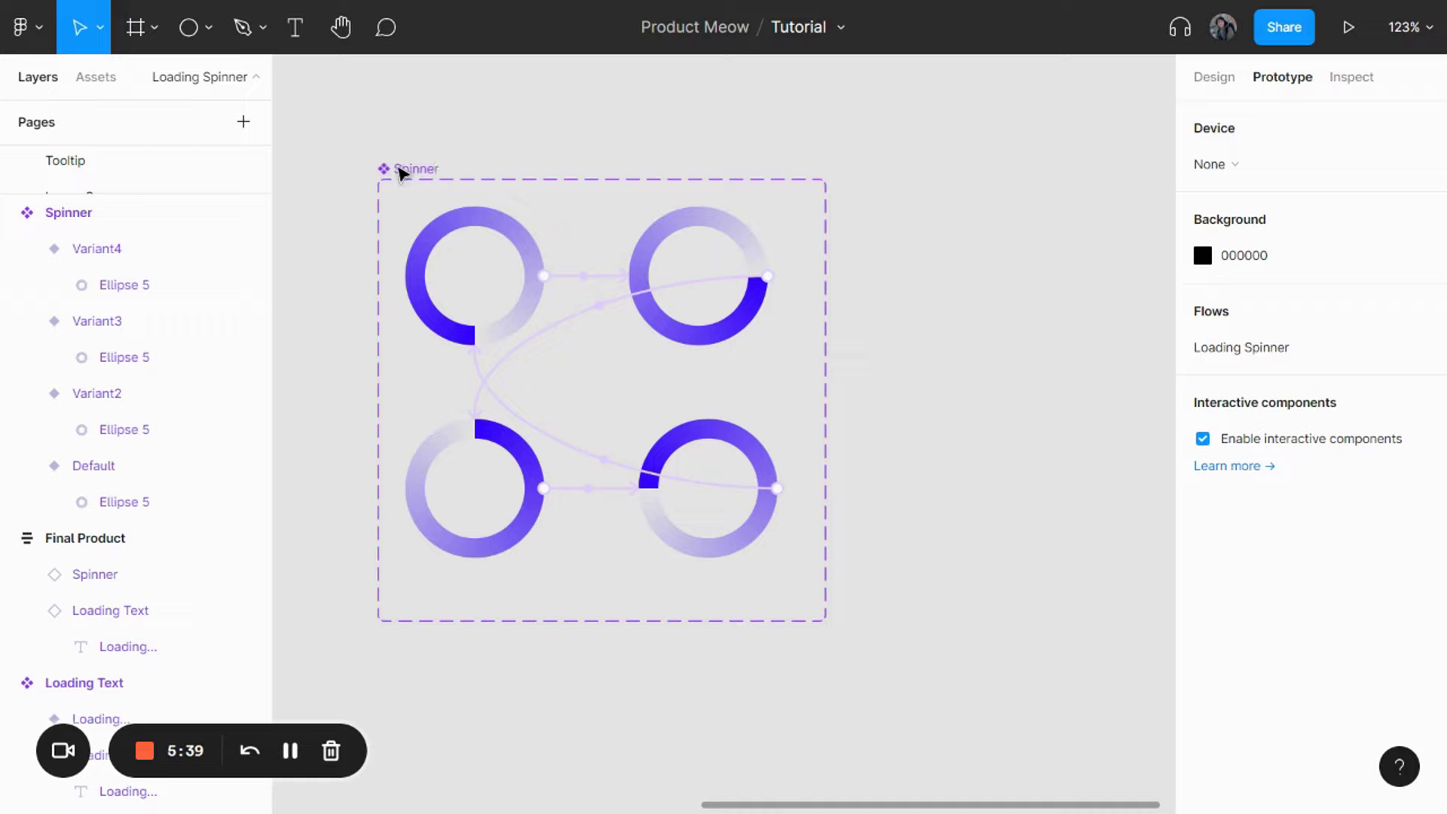
double_click(434, 169)
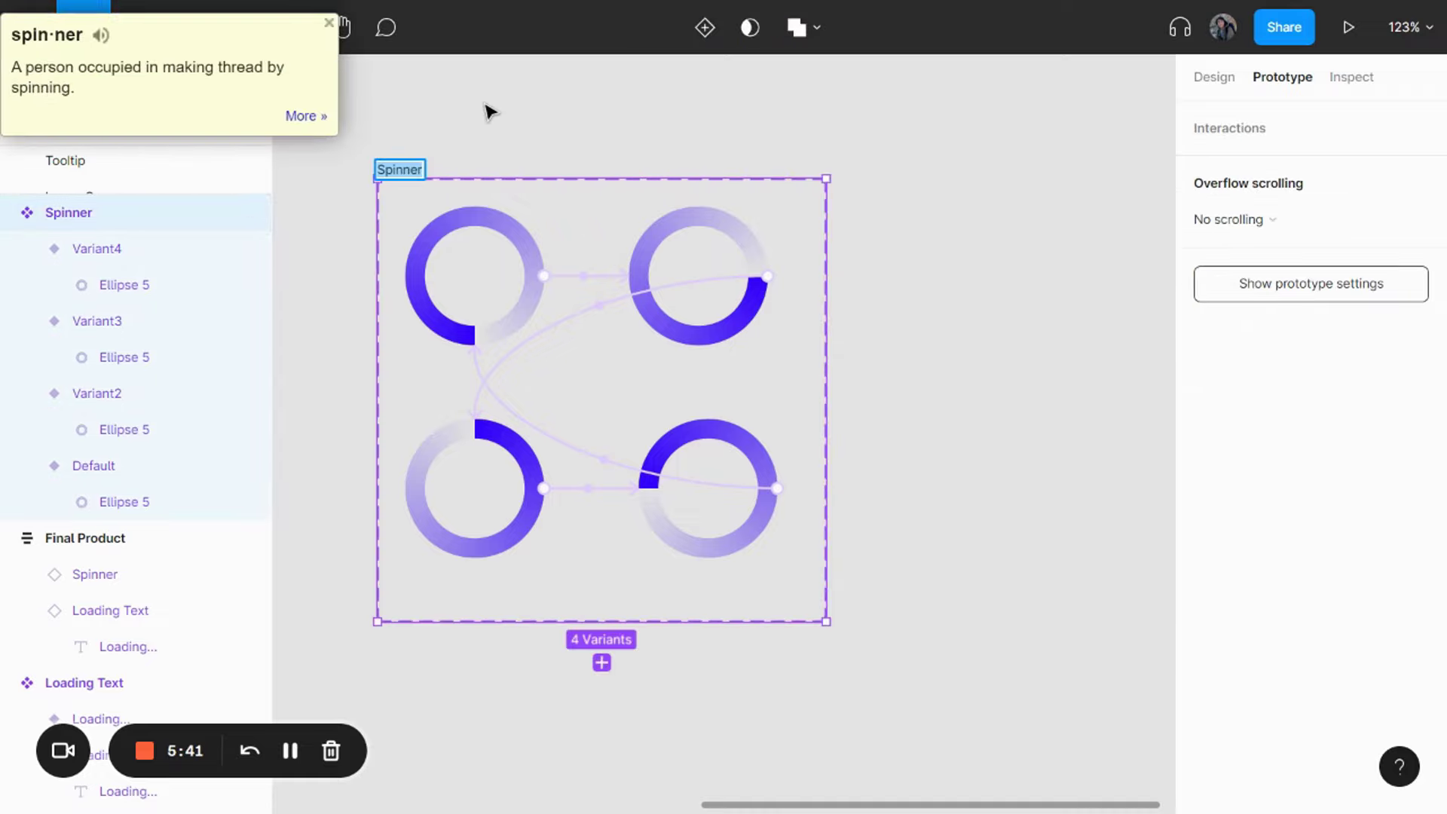
key("Escape")
double_click(415, 170)
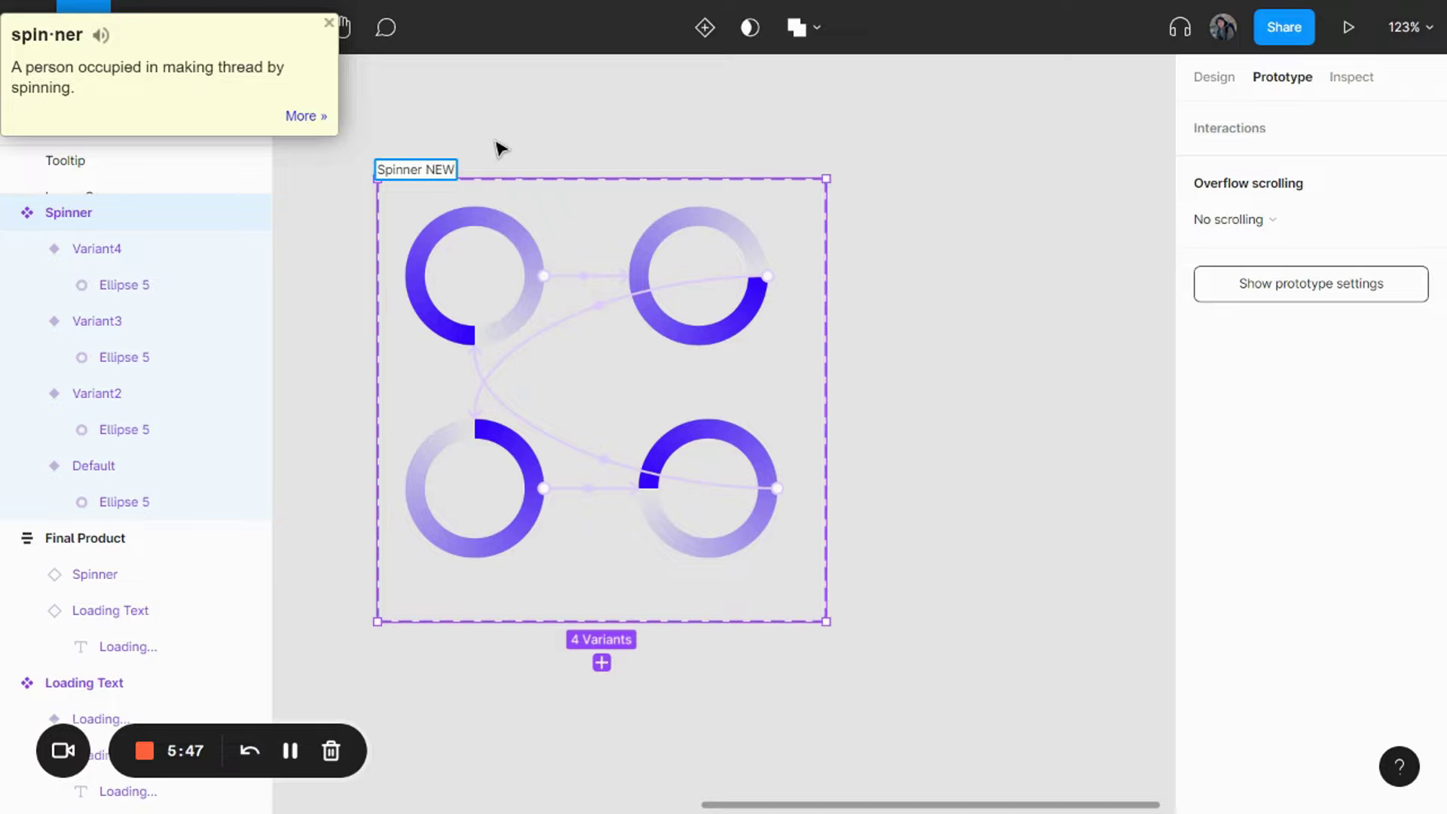
left_click(499, 147)
Search Assets for 'Spinner New' and place an instance beside the variant set.
left_click(96, 76)
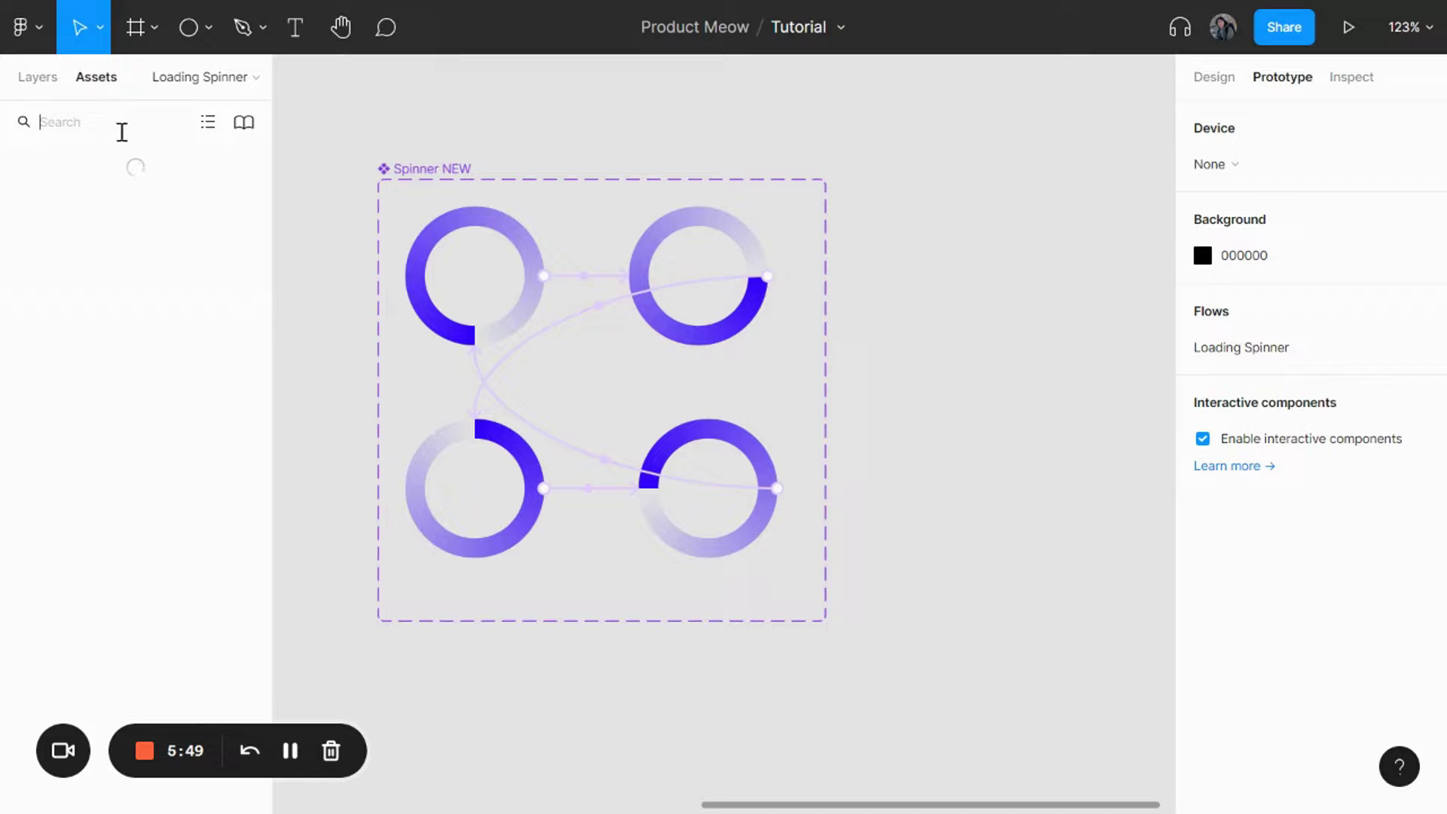
type("Spinner New")
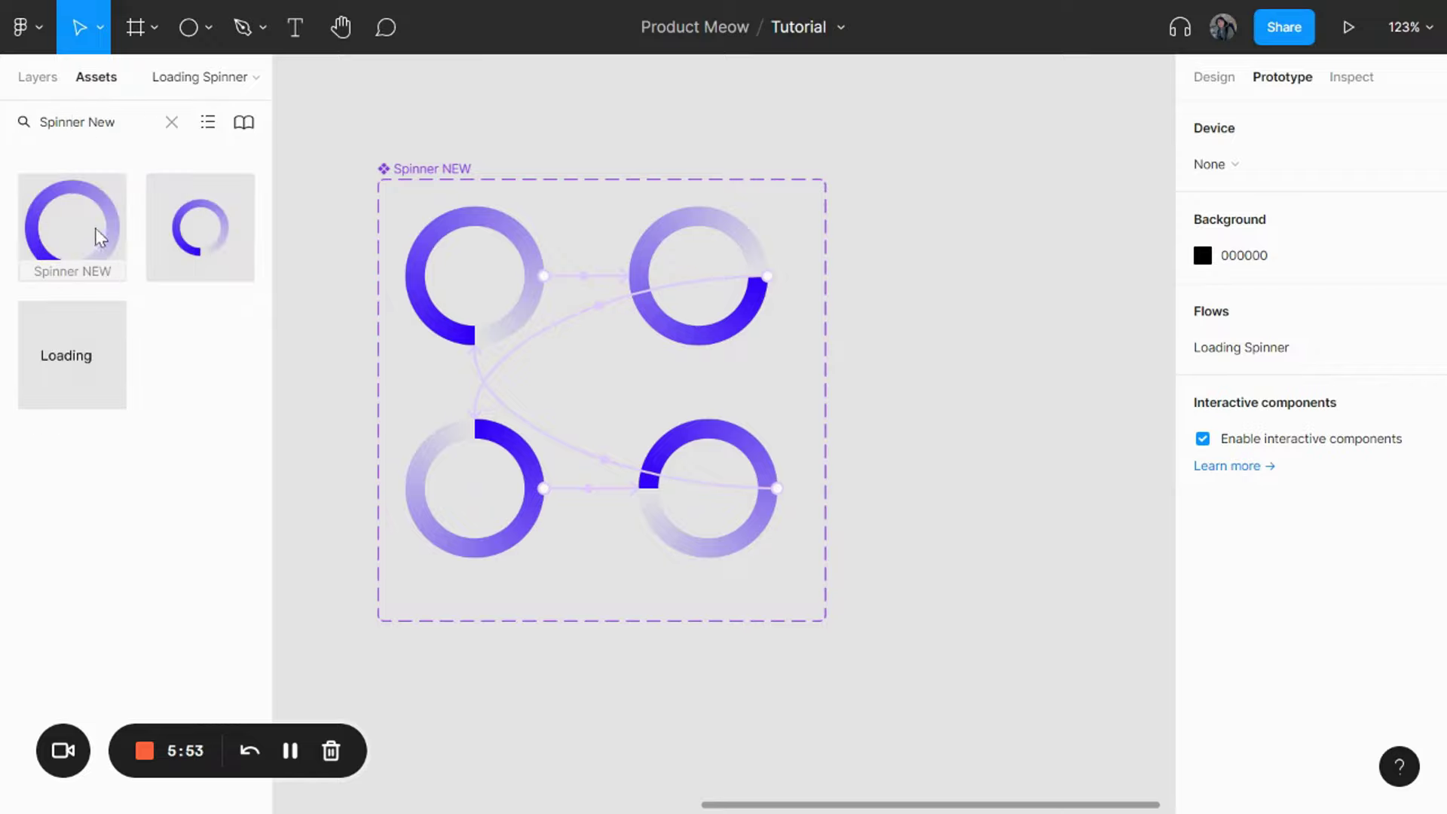
left_click_drag(97, 233, 1056, 314)
left_click_drag(999, 142, 778, 168)
left_click(818, 307)
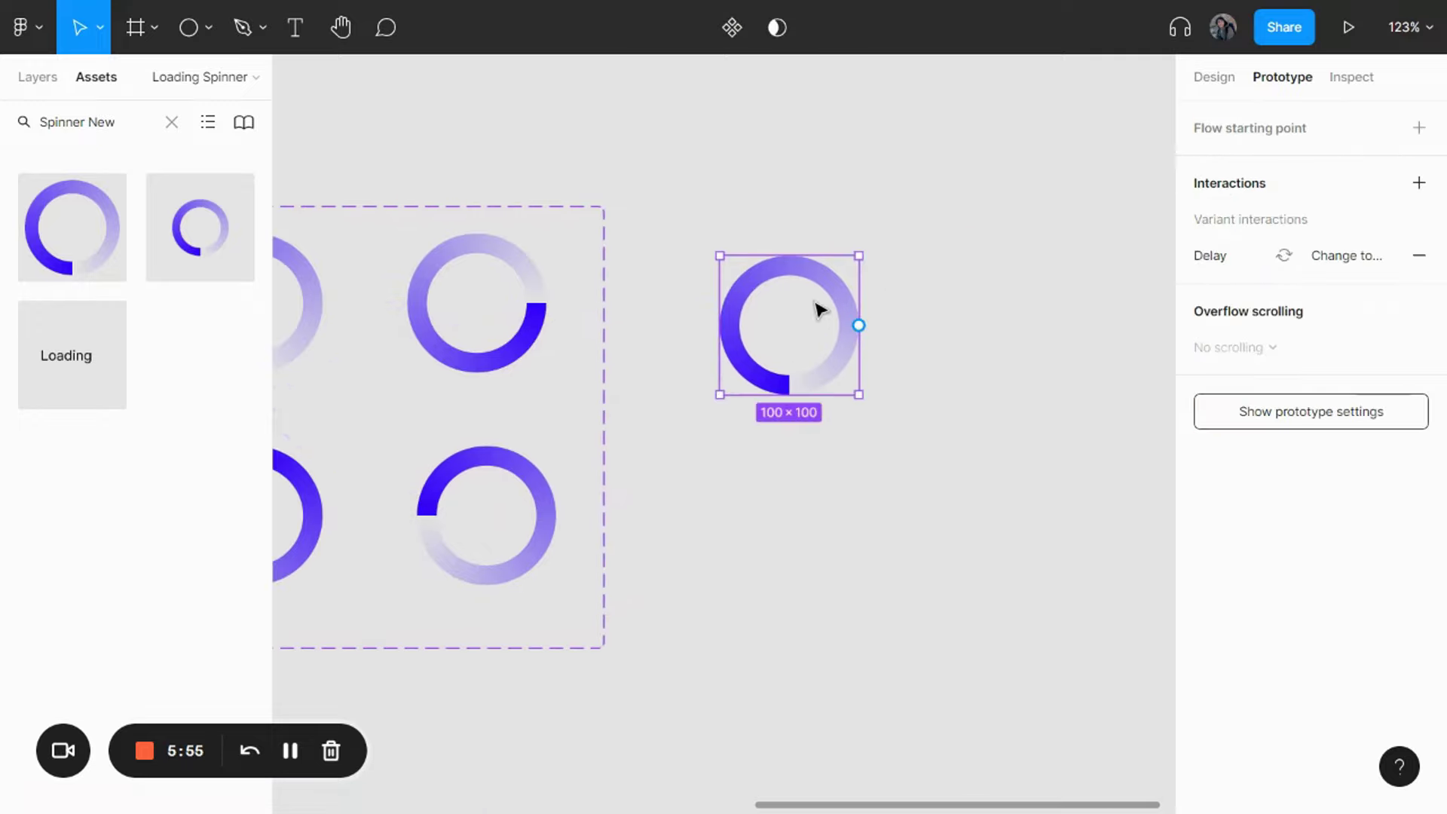
left_click_drag(817, 306, 870, 271)
Make the instance a flow starting point named 'Spinner NEW Showcase' and preview it.
left_click(1289, 141)
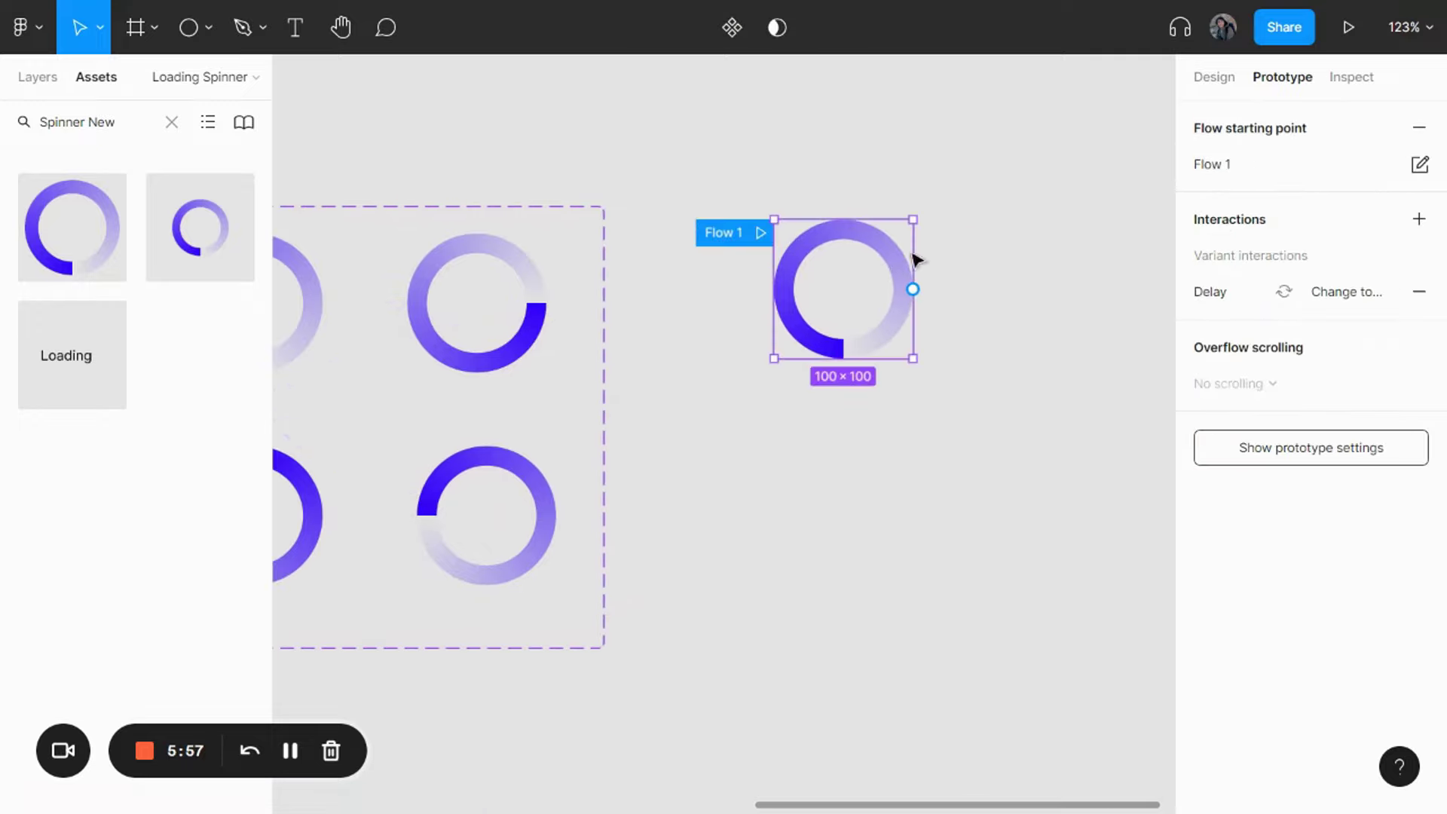
double_click(745, 235)
type("S")
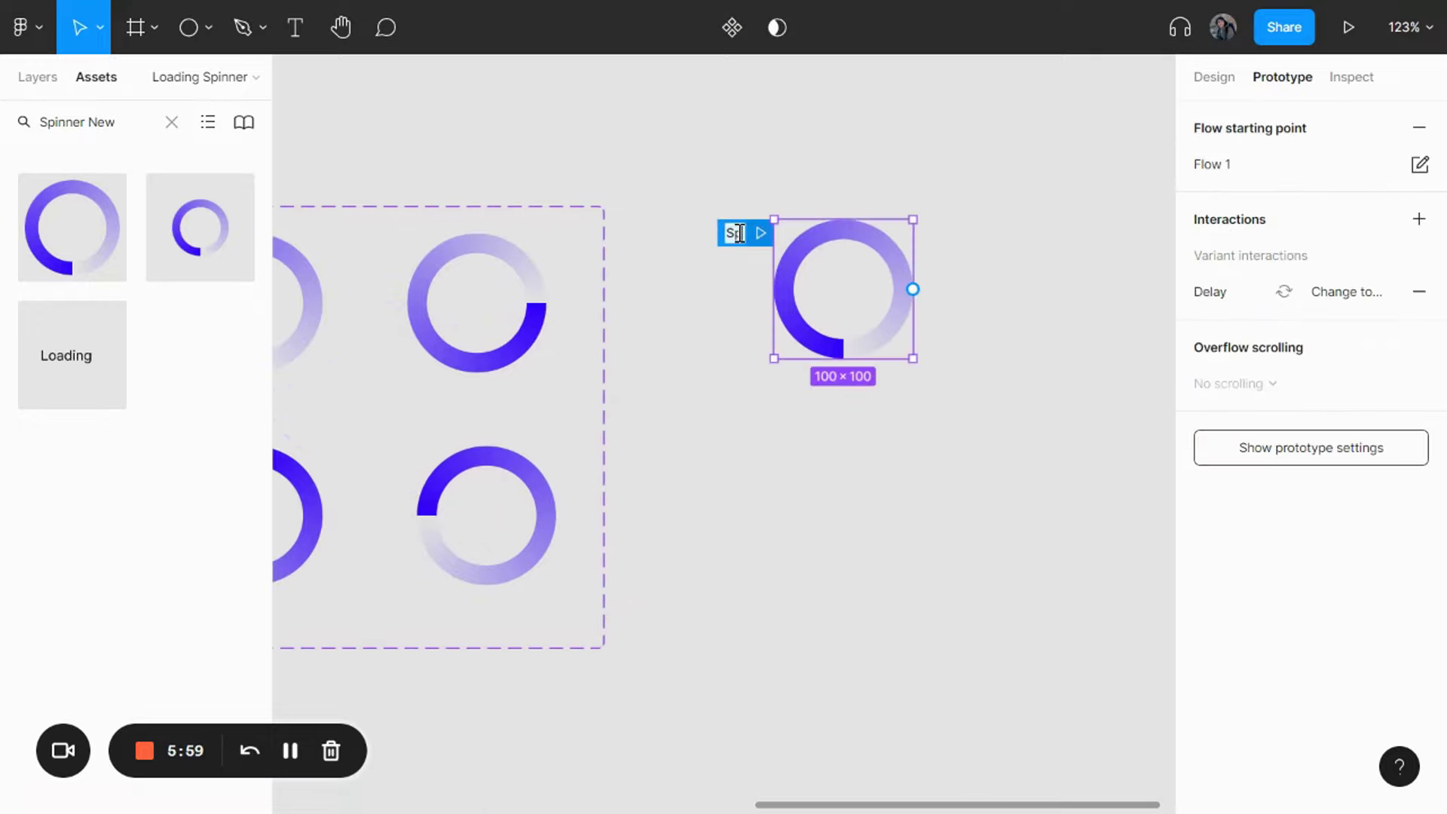
type("pinner NEw Showcase")
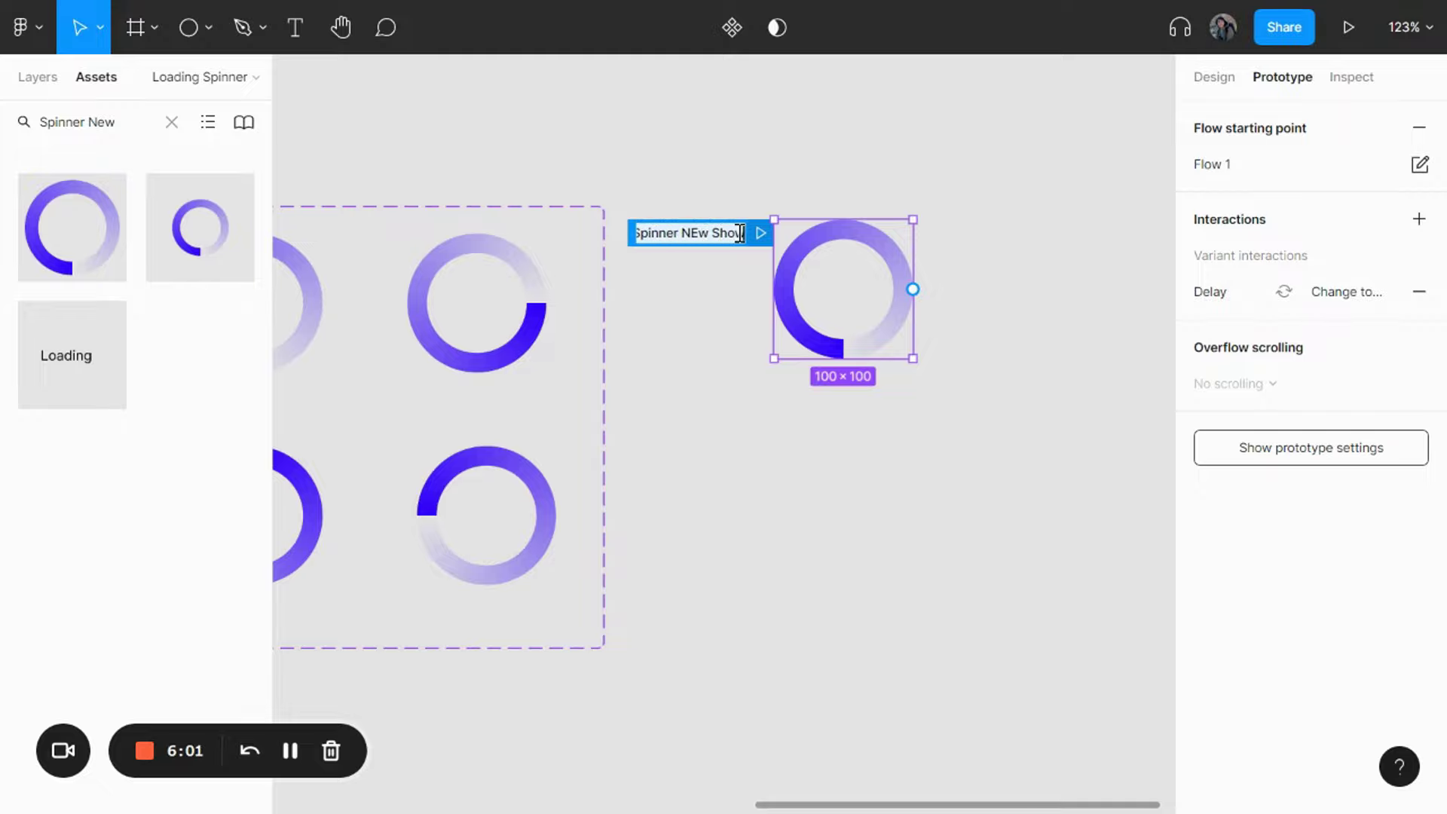
key("Return")
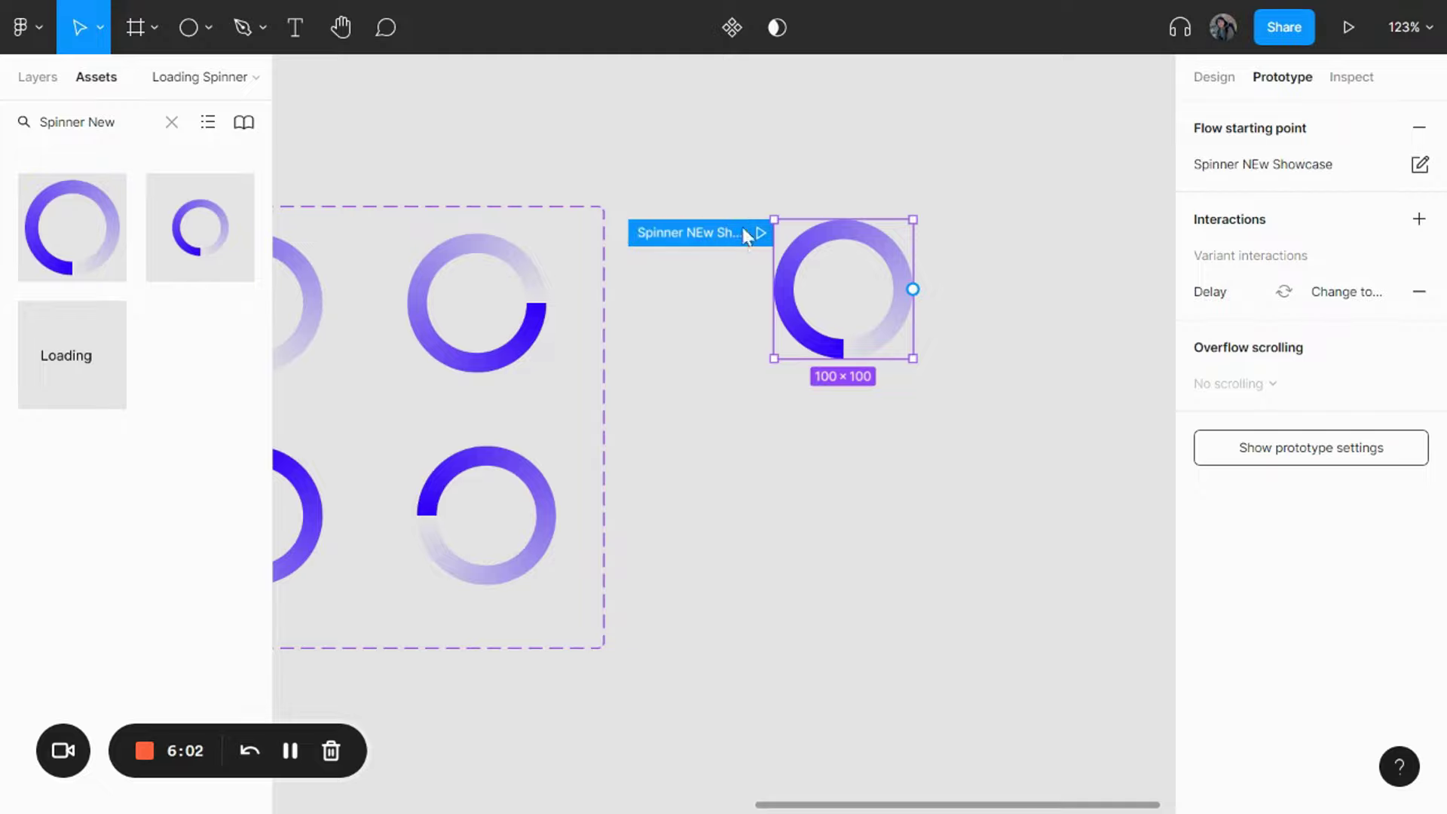
double_click(690, 238)
key("Home")
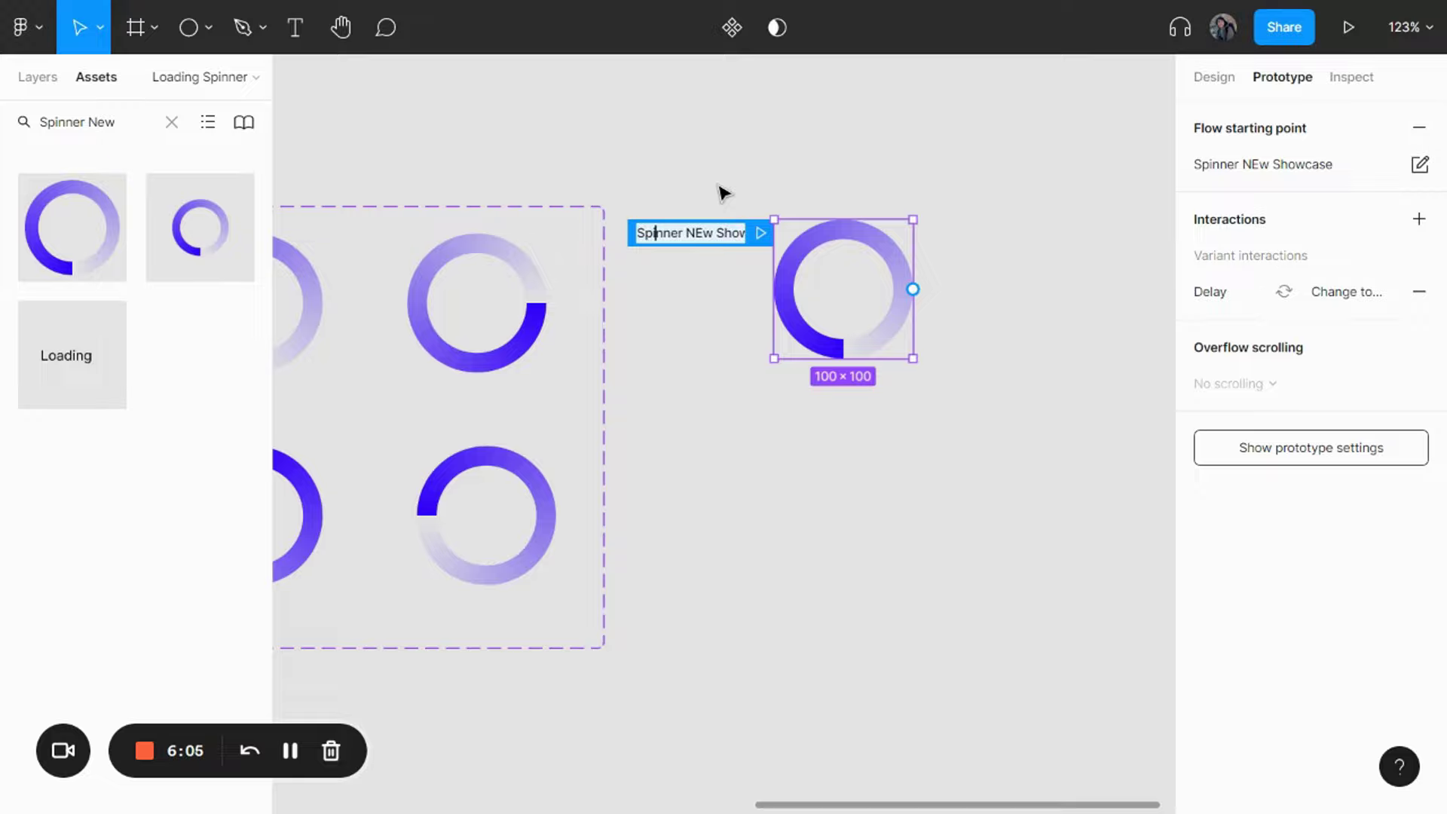
key("BackSpace")
key("BackSpace")
type("W")
left_click(753, 123)
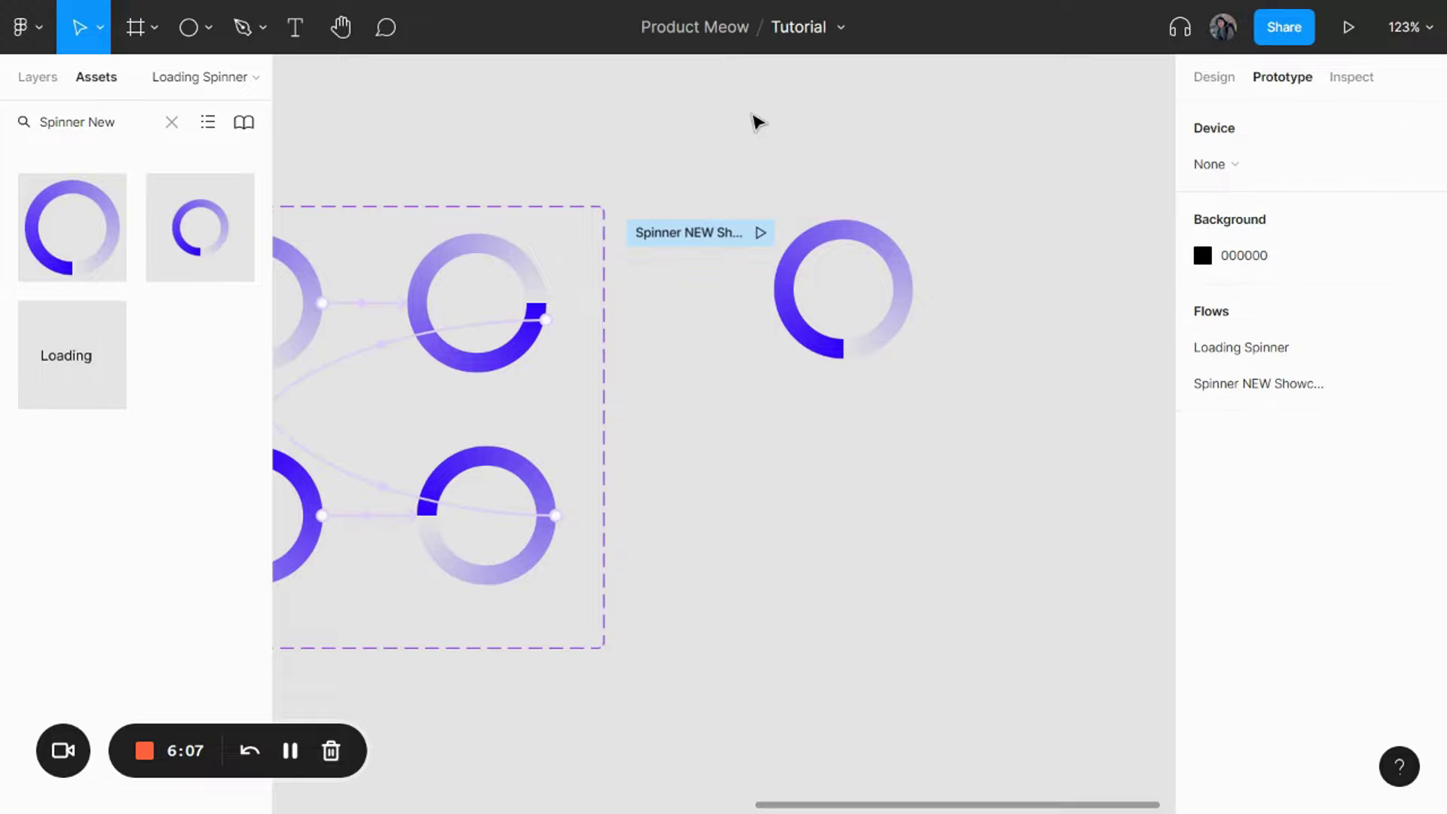
left_click(760, 233)
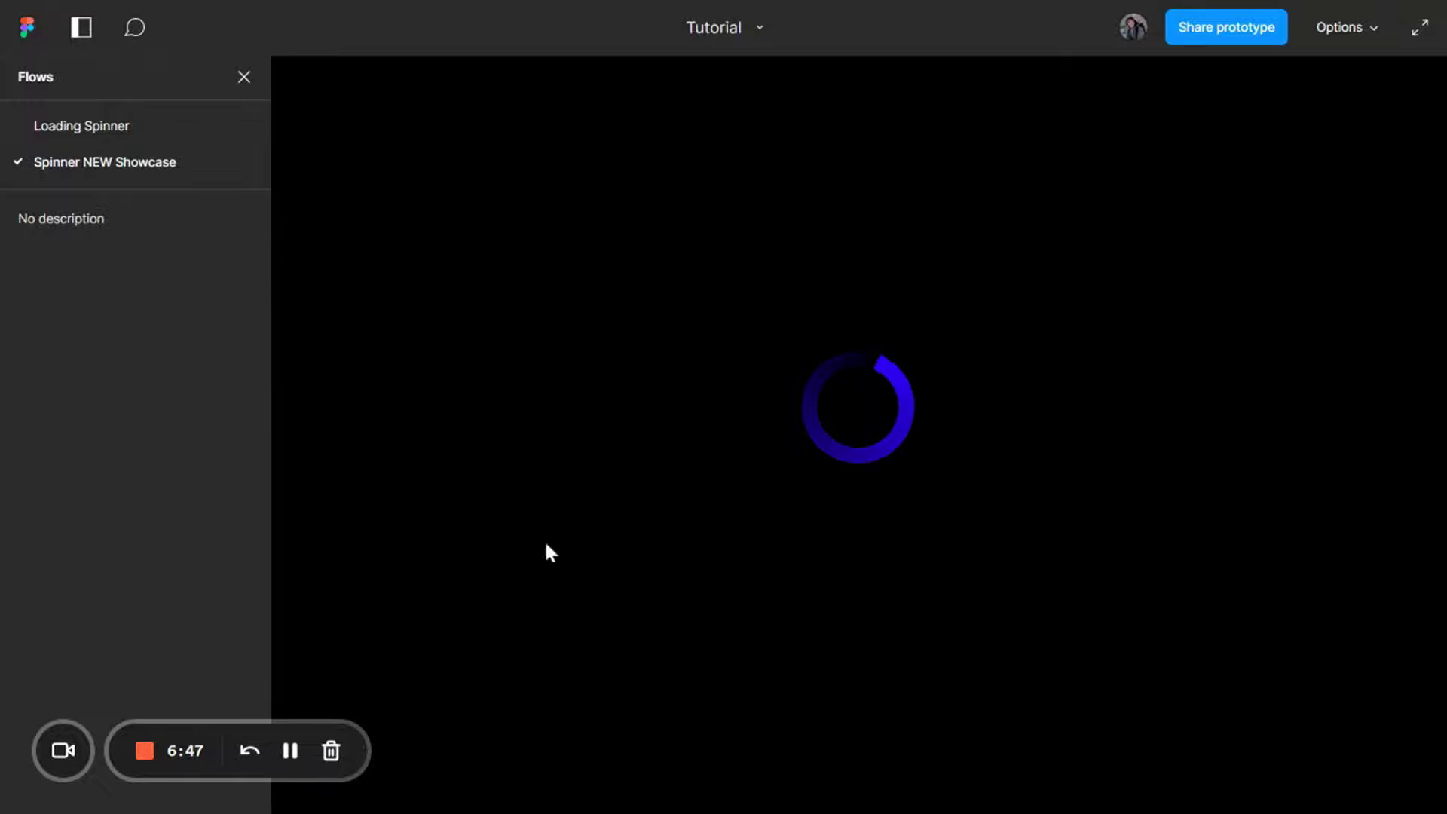
left_click(148, 754)
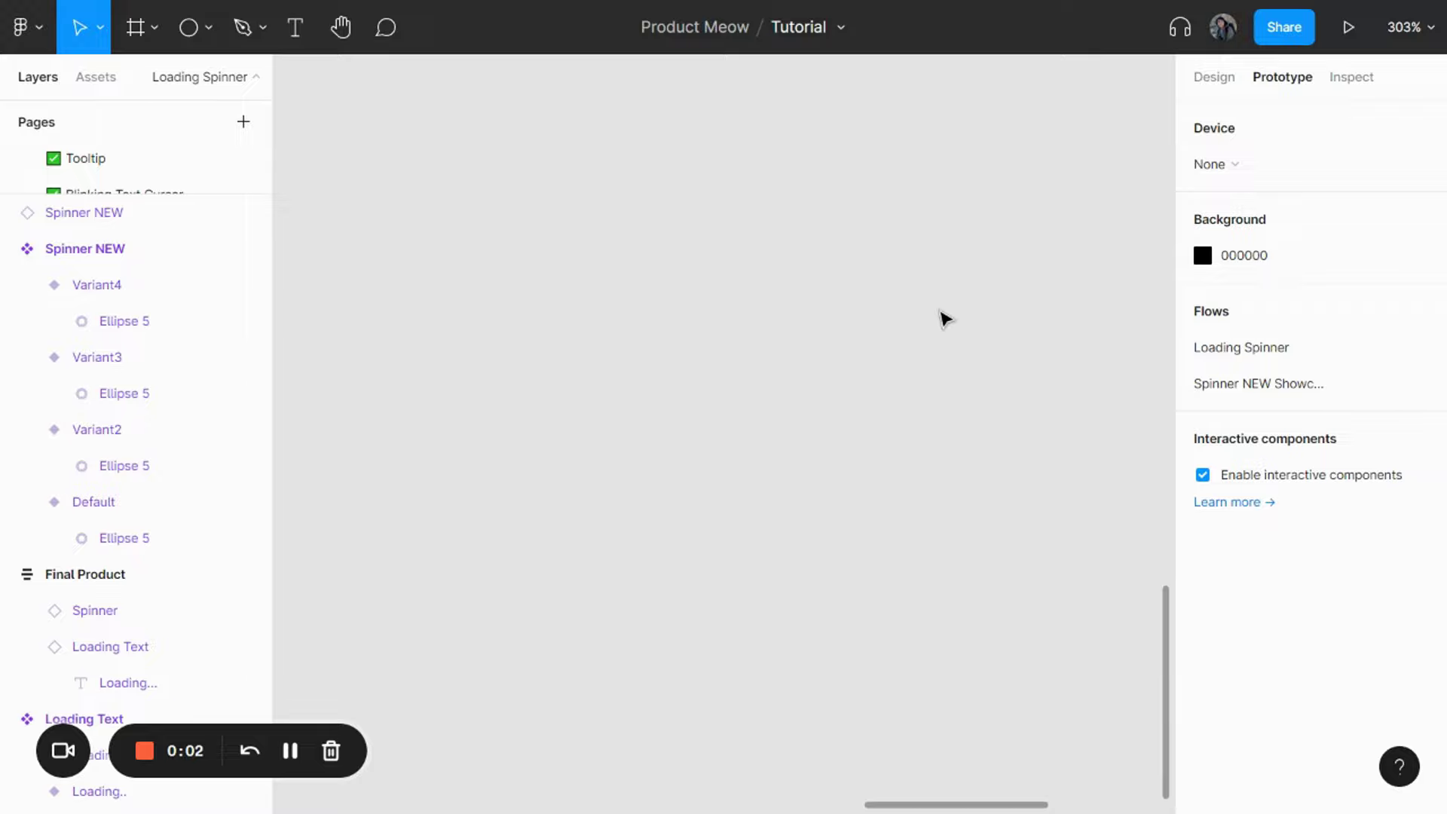
Add a text box reading 'Loading...' on the canvas.
left_click(294, 30)
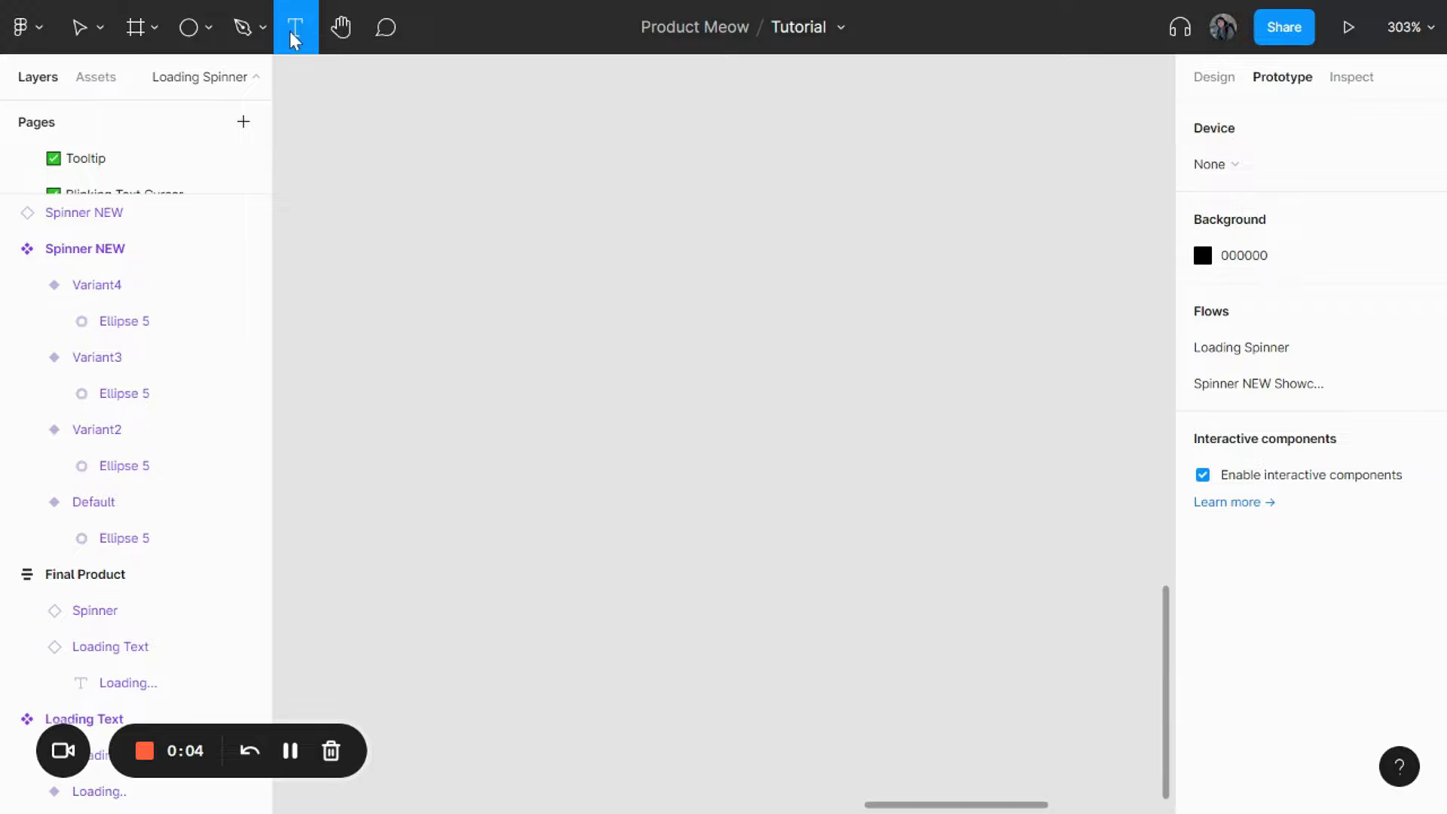
left_click(619, 322)
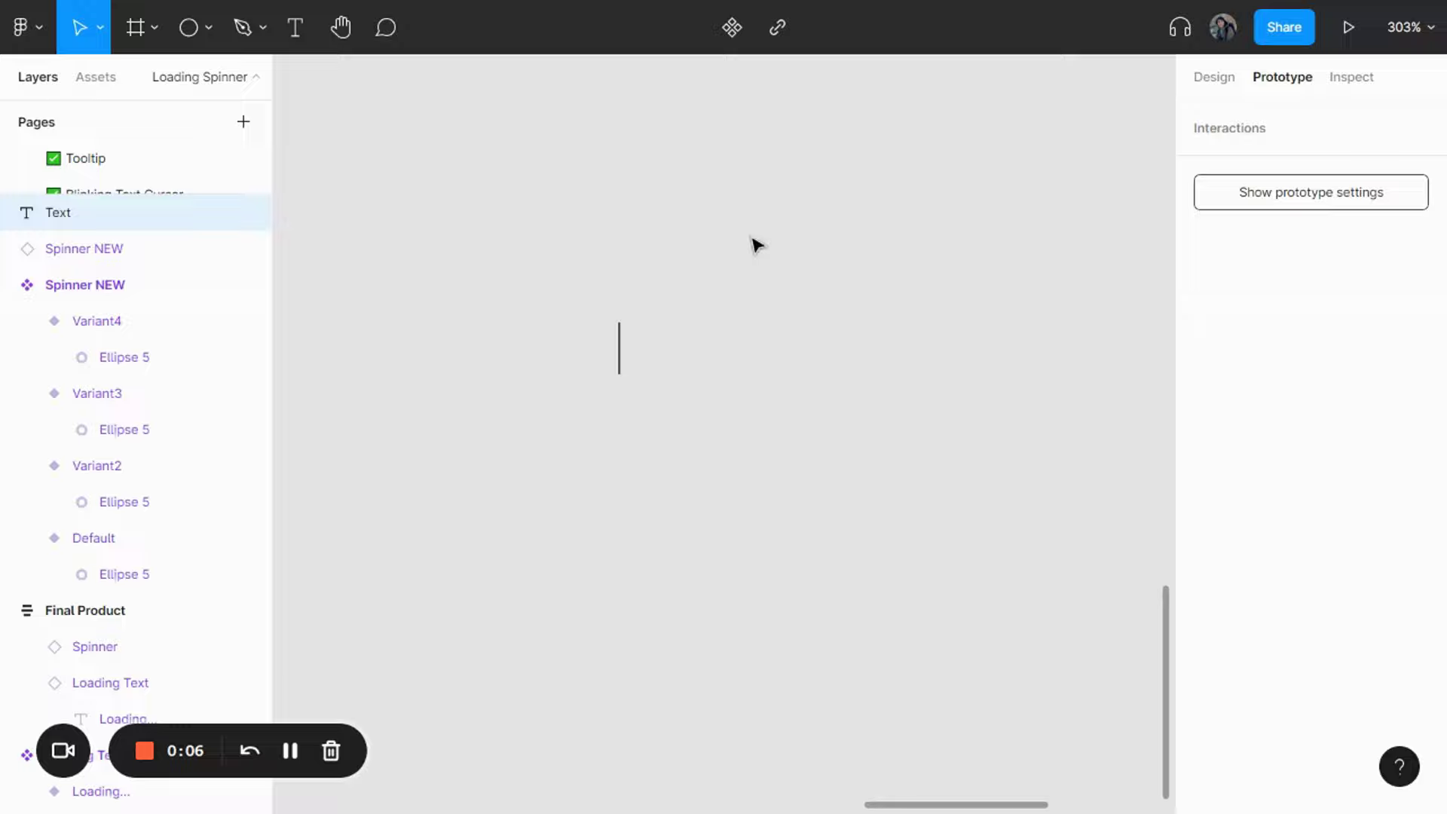
type("Loading")
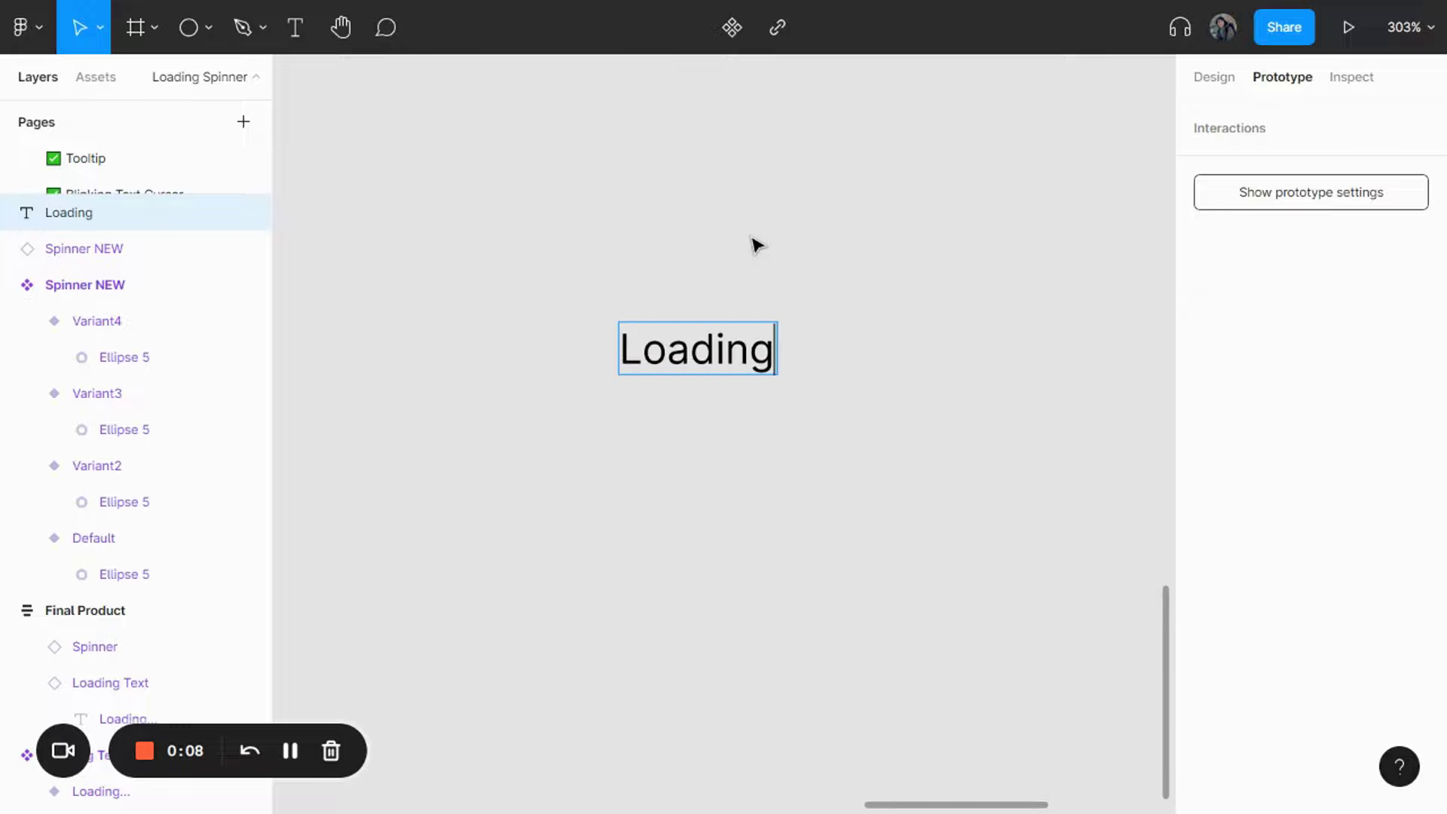
type("...")
key("Escape")
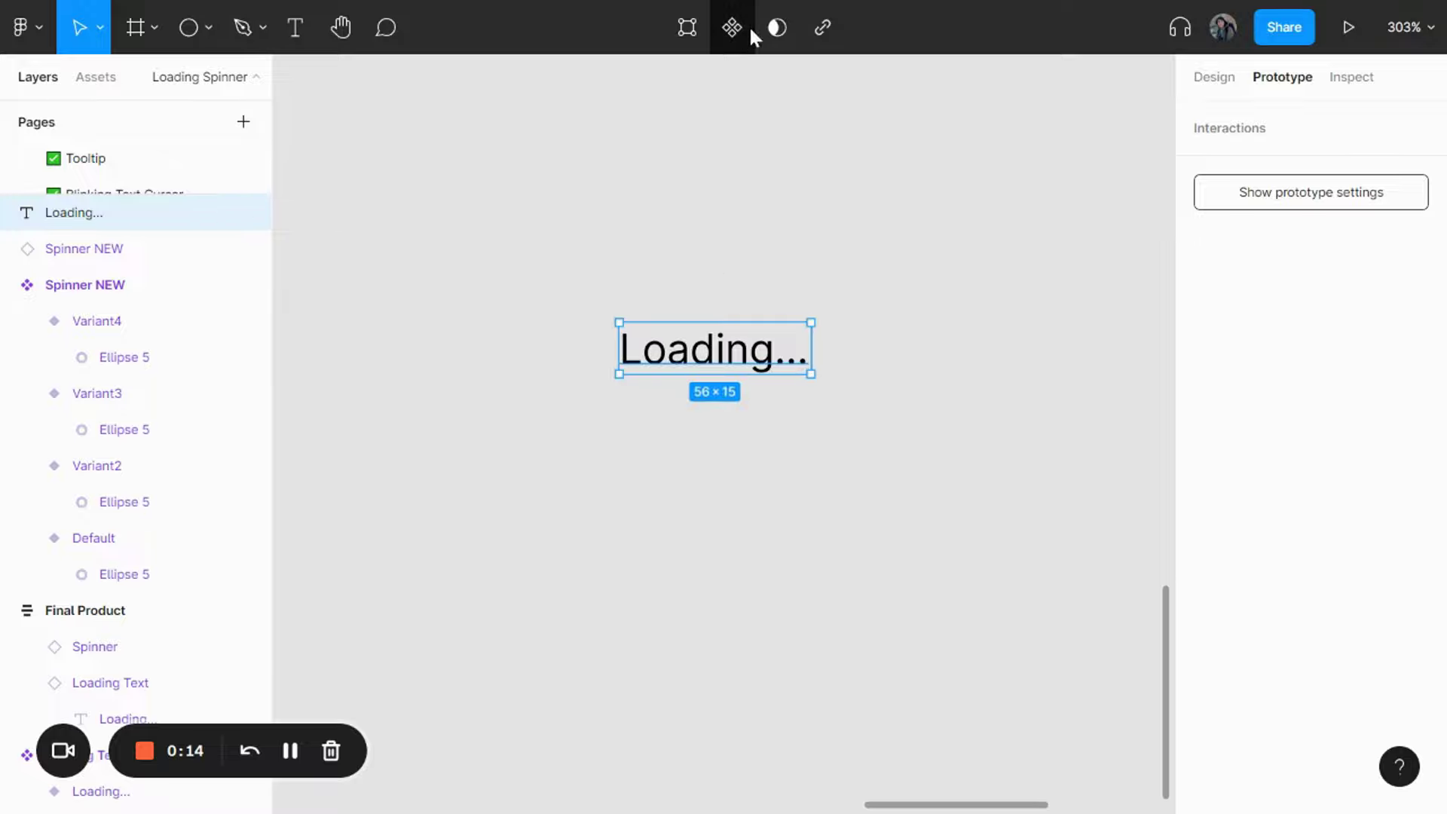
Make the text a component with four variants and move the set higher.
left_click(728, 30)
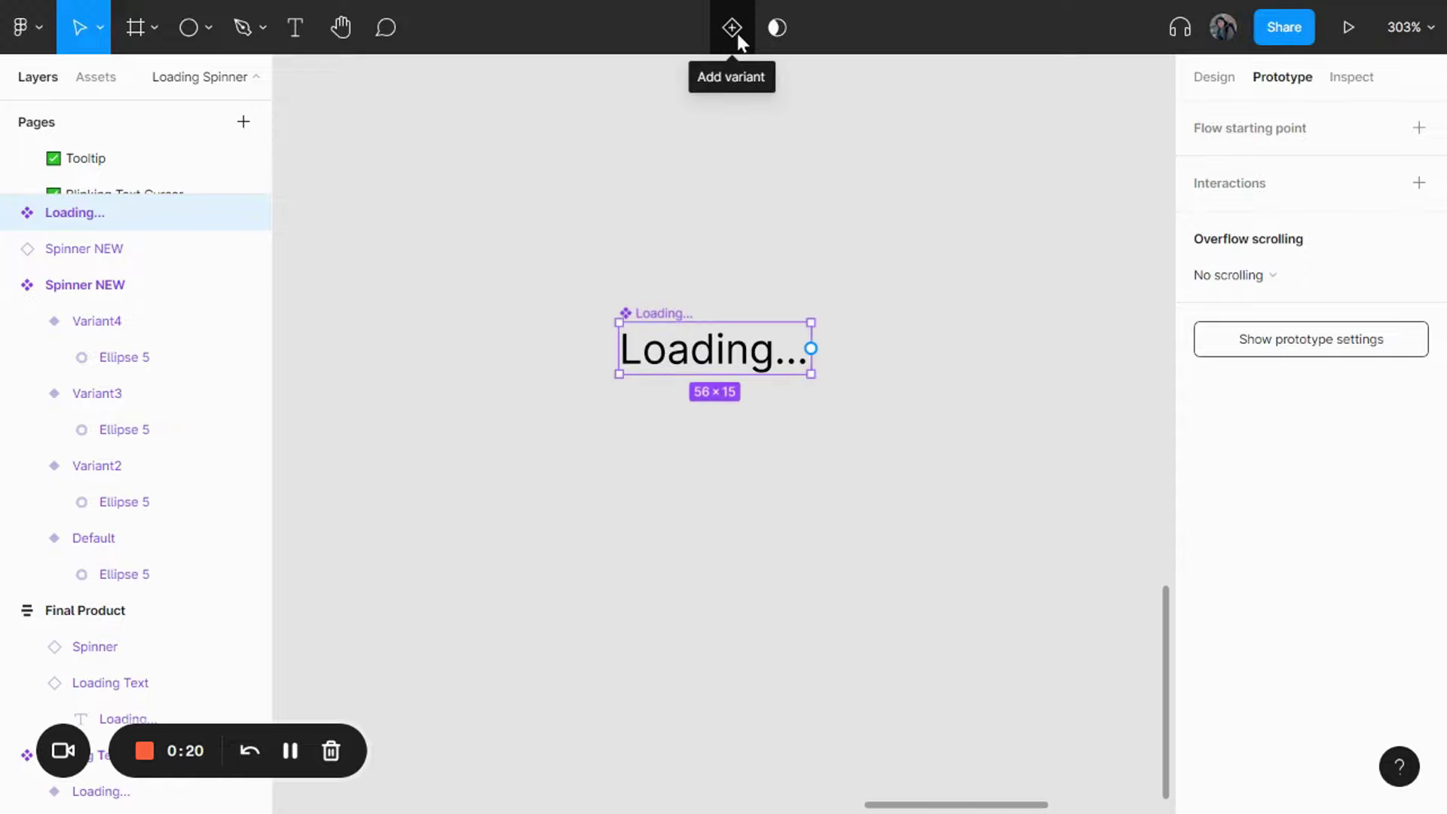
left_click(732, 29)
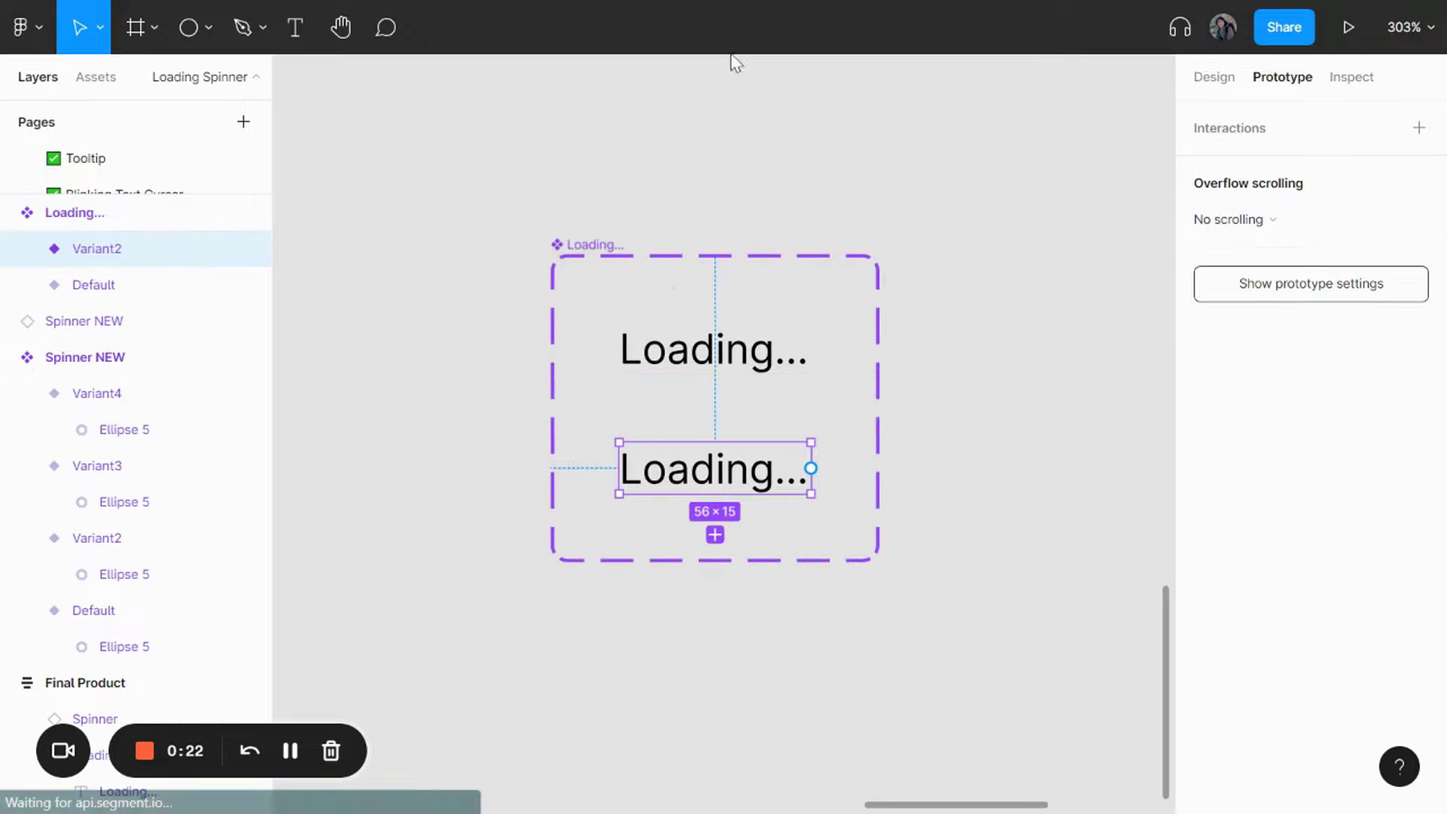
left_click(716, 534)
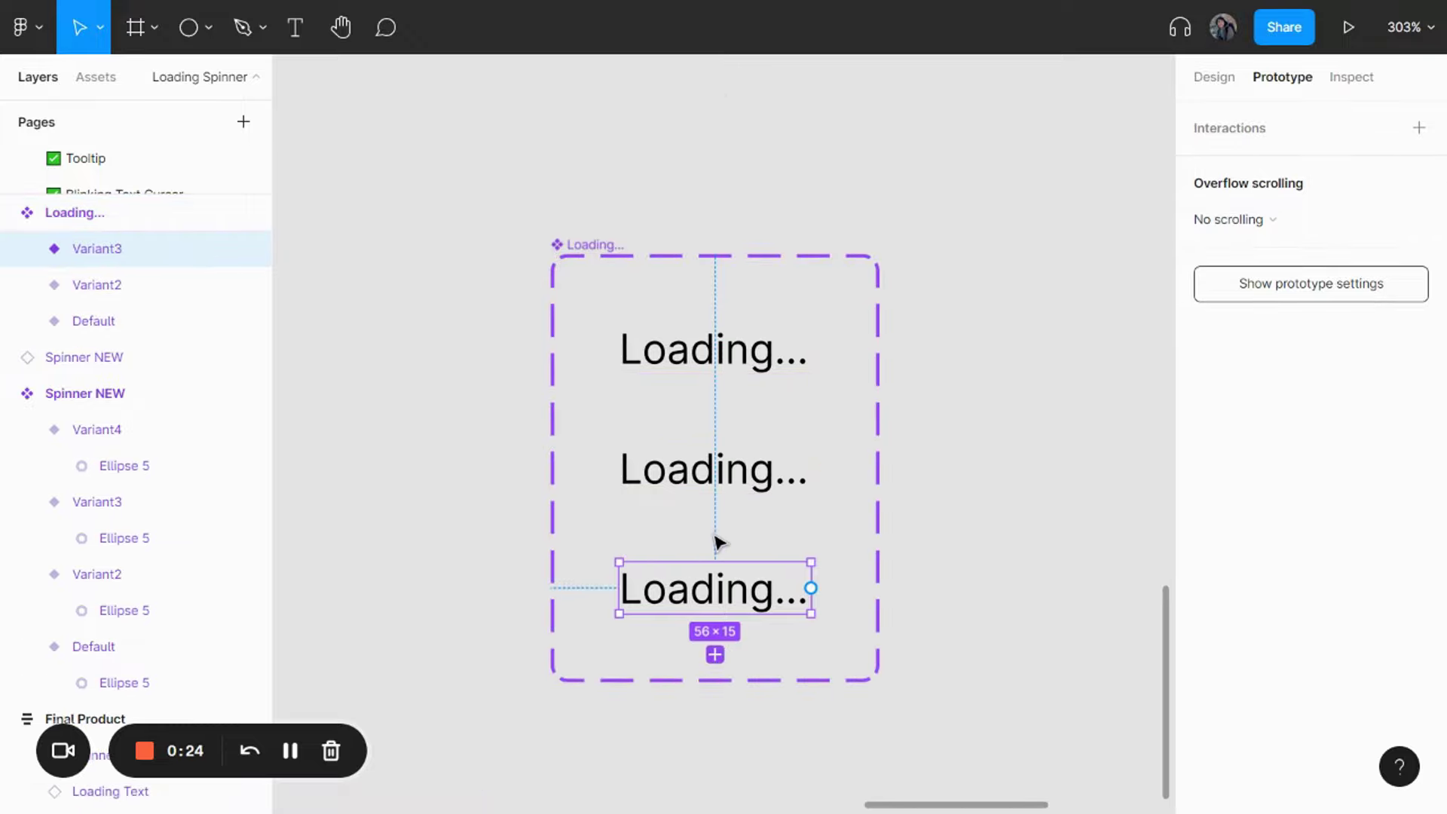
left_click(715, 655)
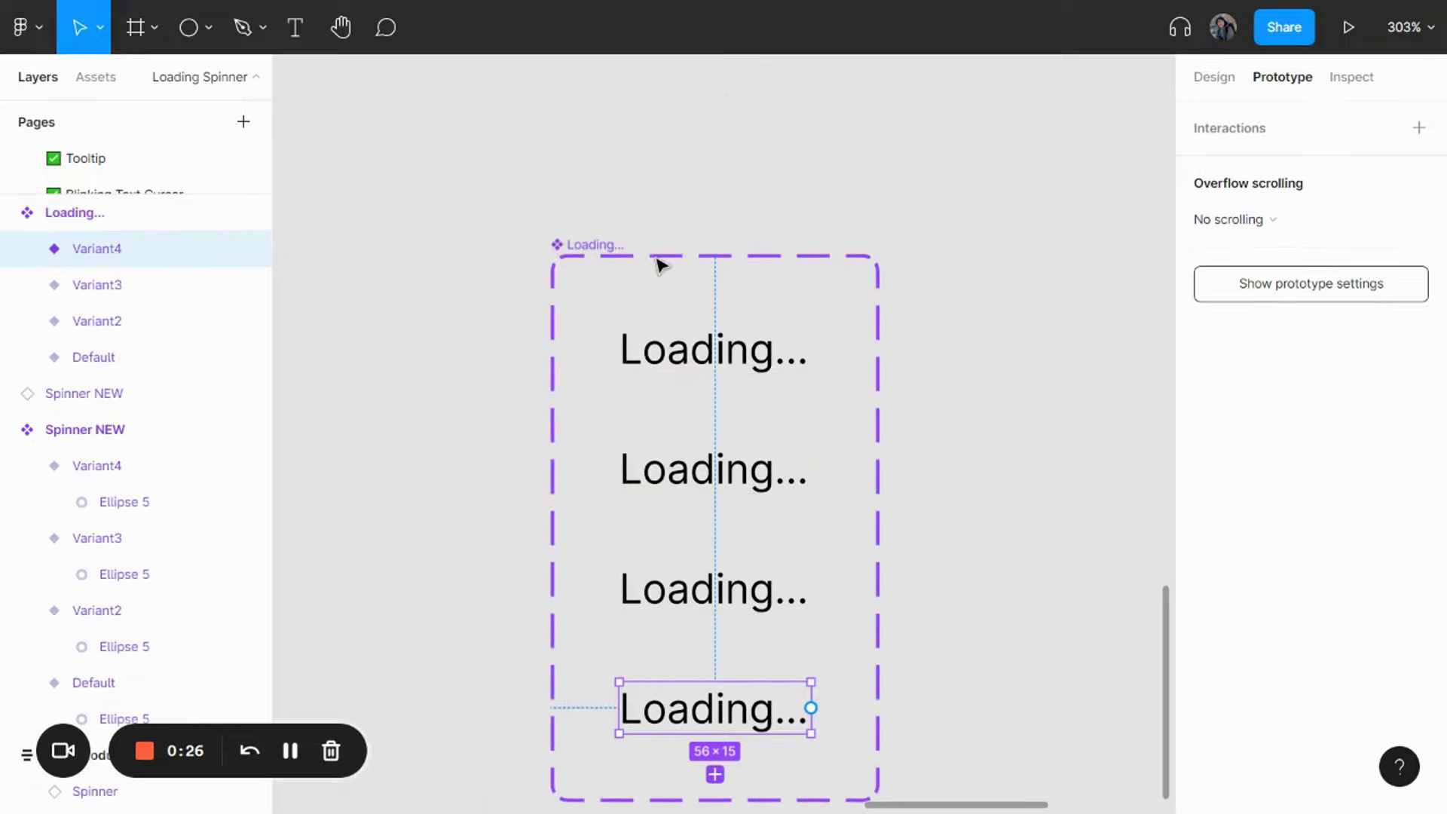
left_click(608, 249)
left_click_drag(608, 249, 620, 128)
left_click(731, 257)
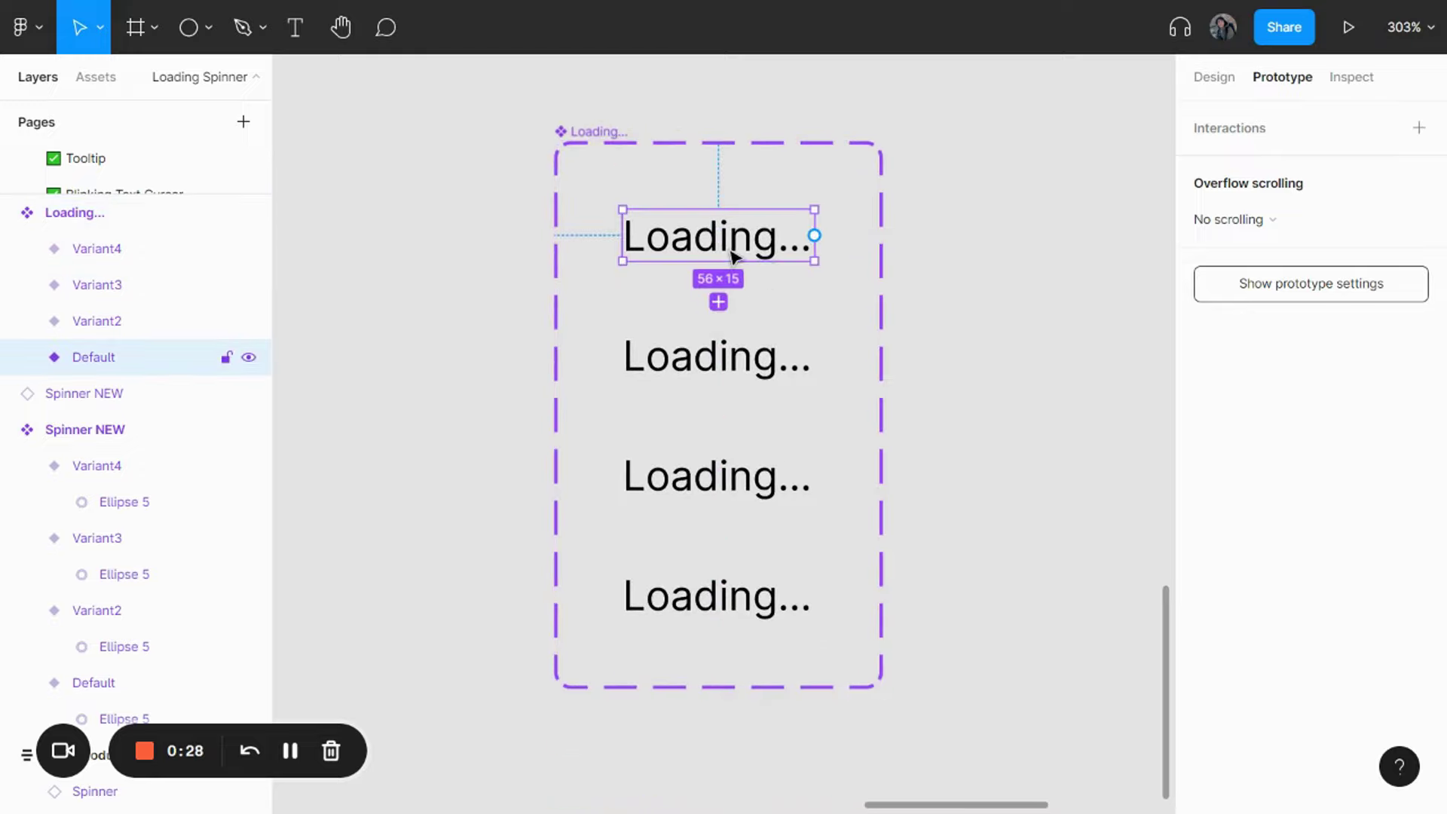
left_click(776, 248)
Hide all three dots in the Default variant by setting their fill opacity to 0%.
double_click(773, 245)
left_click_drag(778, 240, 848, 240)
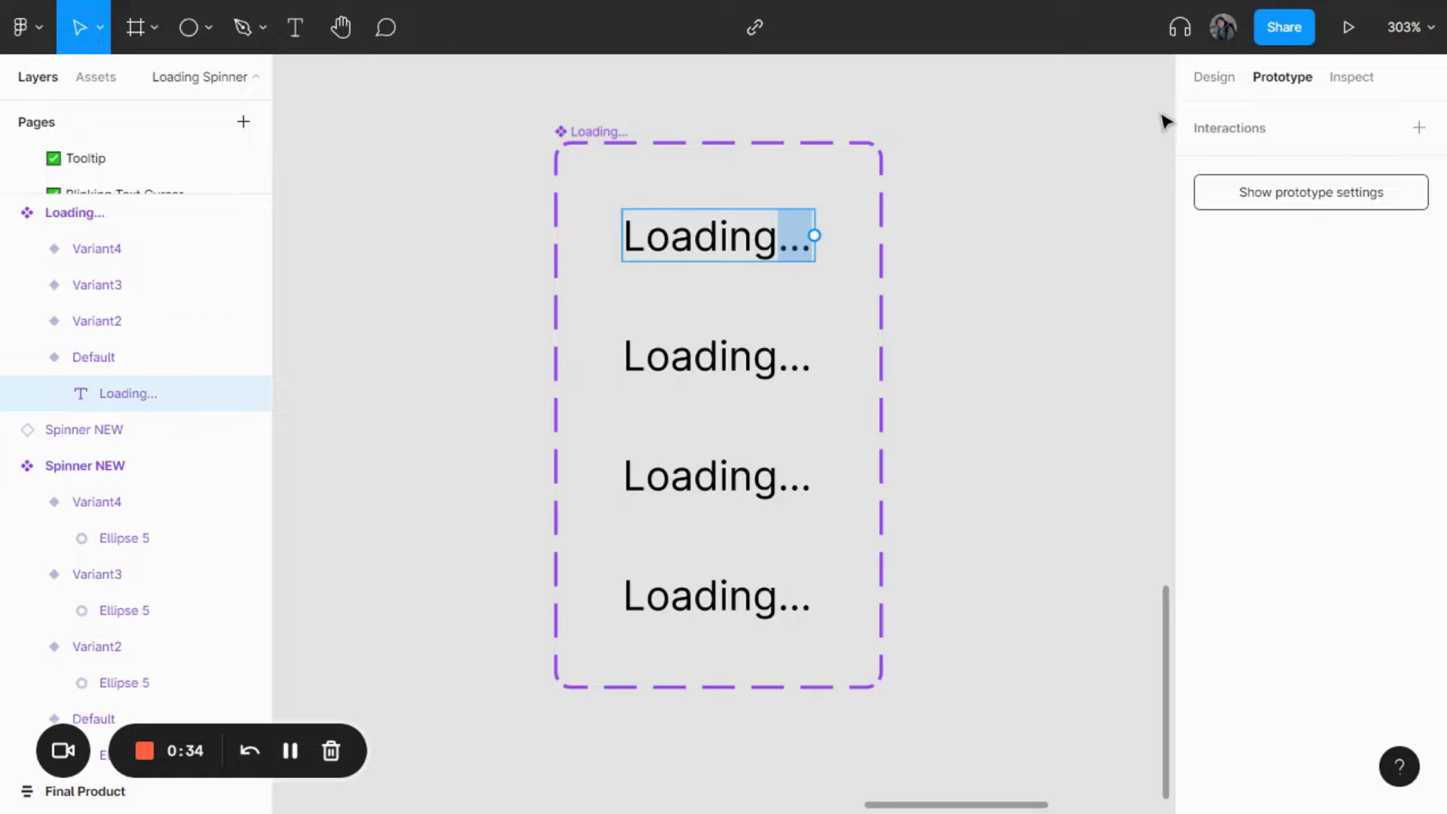
left_click(1215, 76)
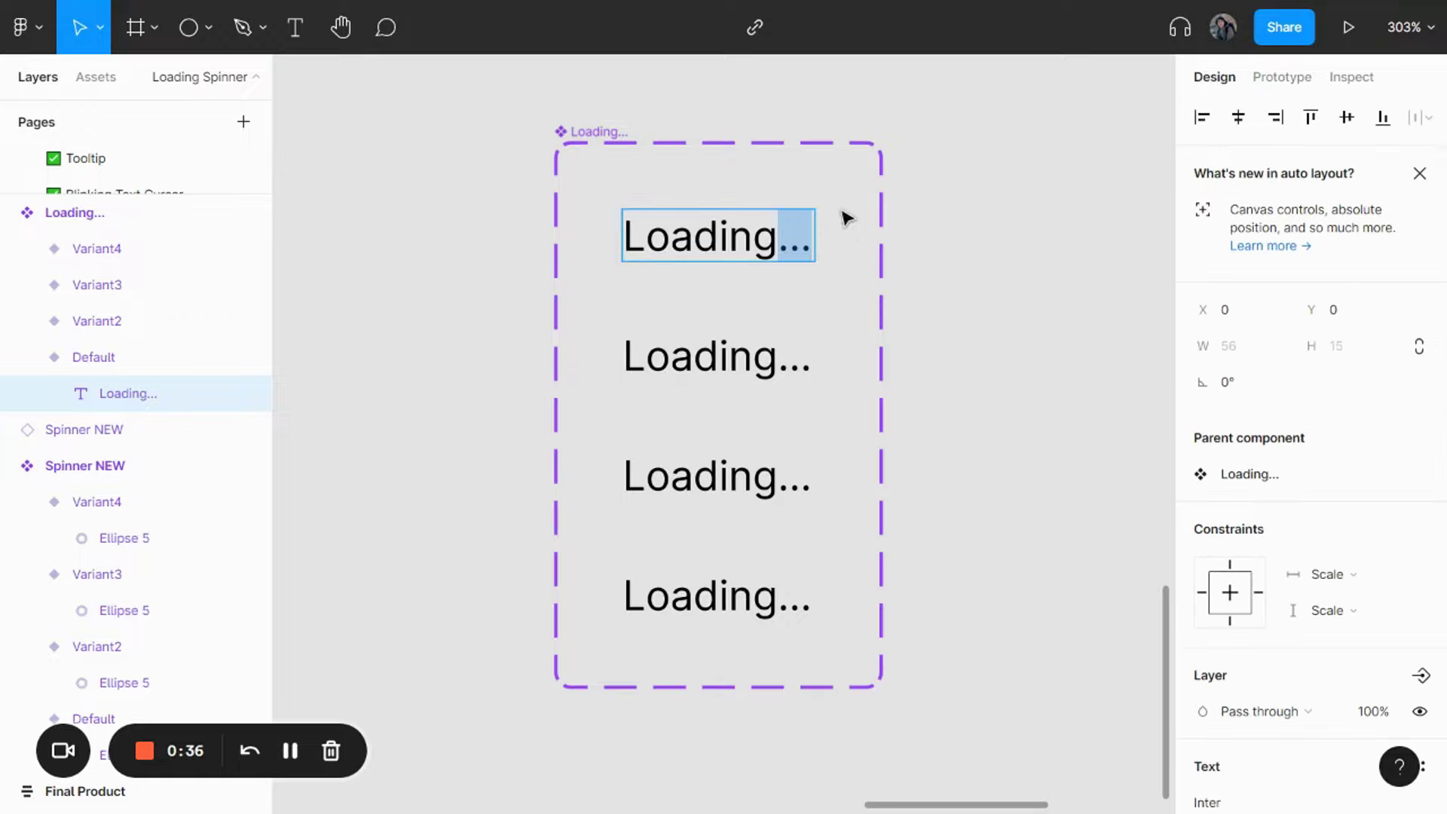
scroll(1273, 436, "down", 7)
scroll(1273, 436, "down", 1)
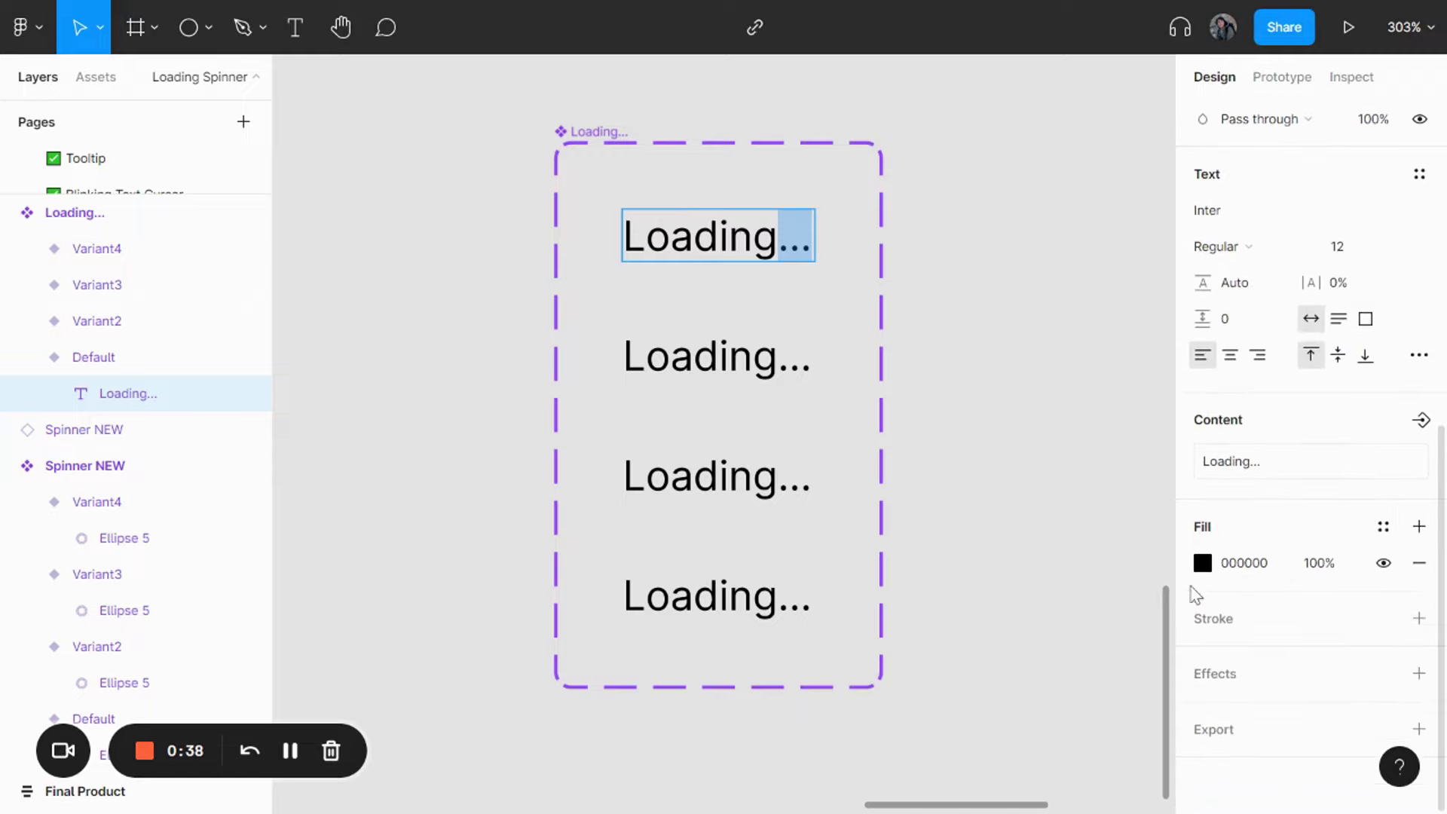
left_click(1329, 564)
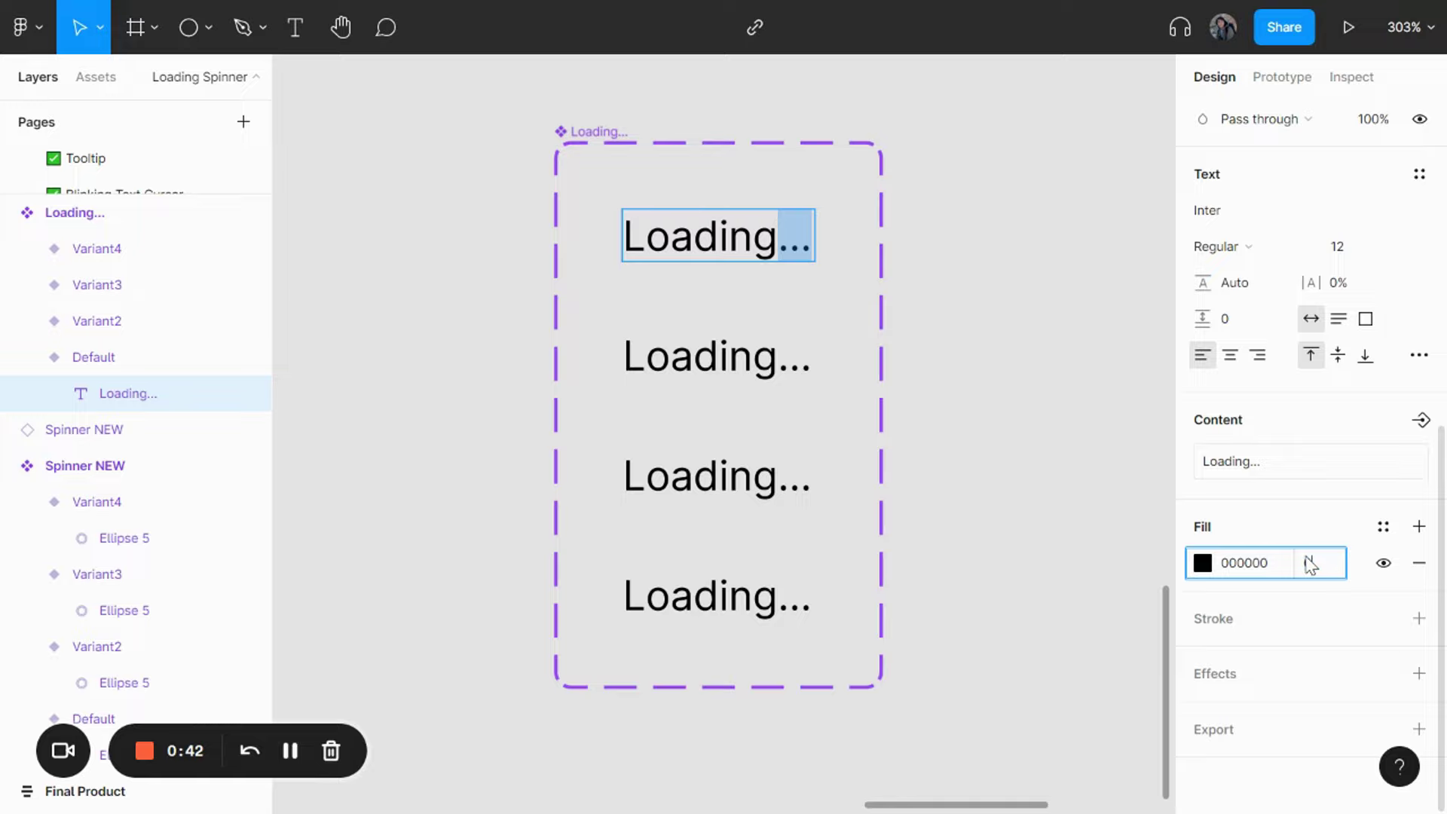
type("0")
key("Return")
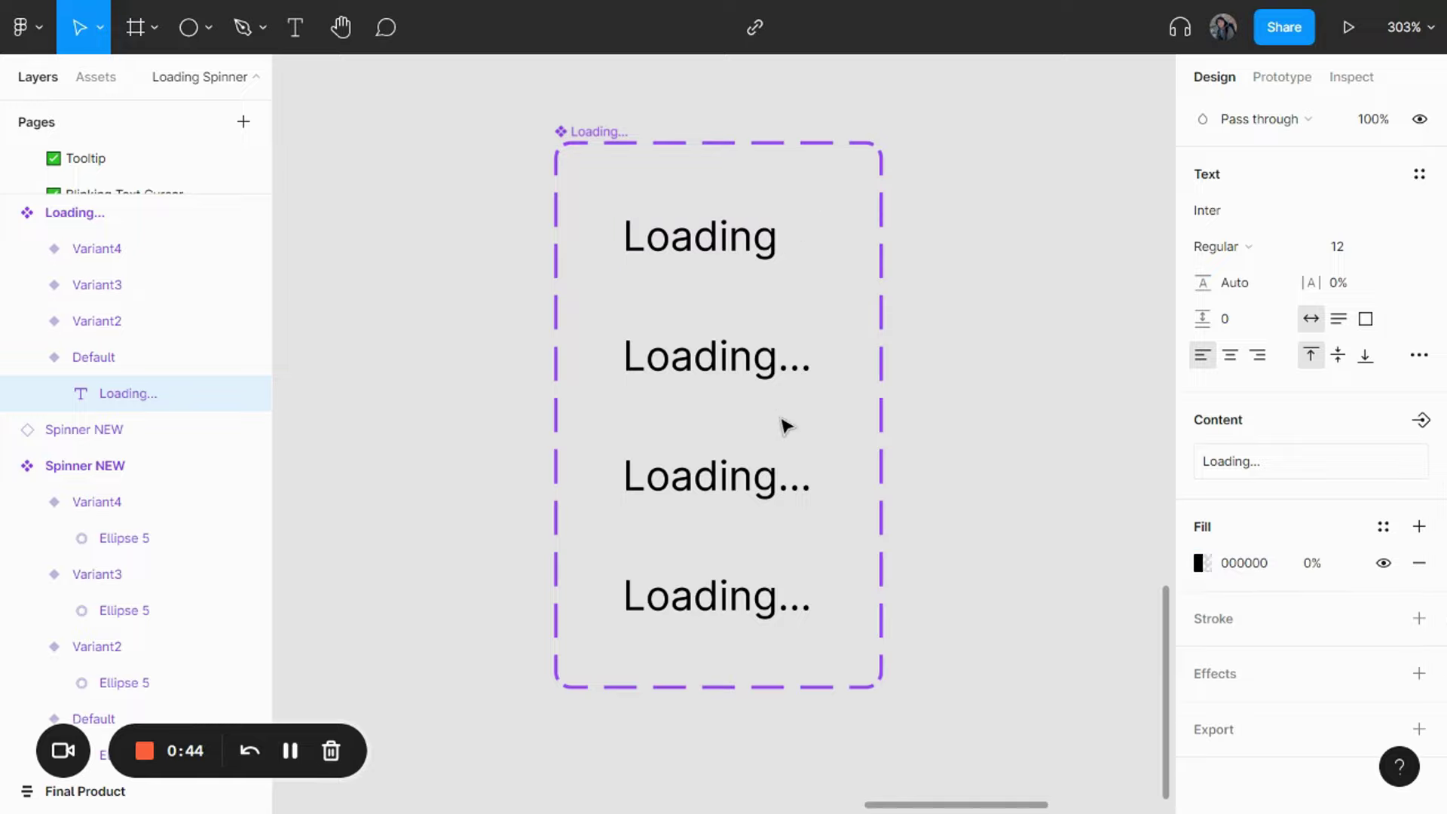
Hide the last two dots of Variant2 with 0% fill opacity.
left_click(796, 357)
double_click(807, 355)
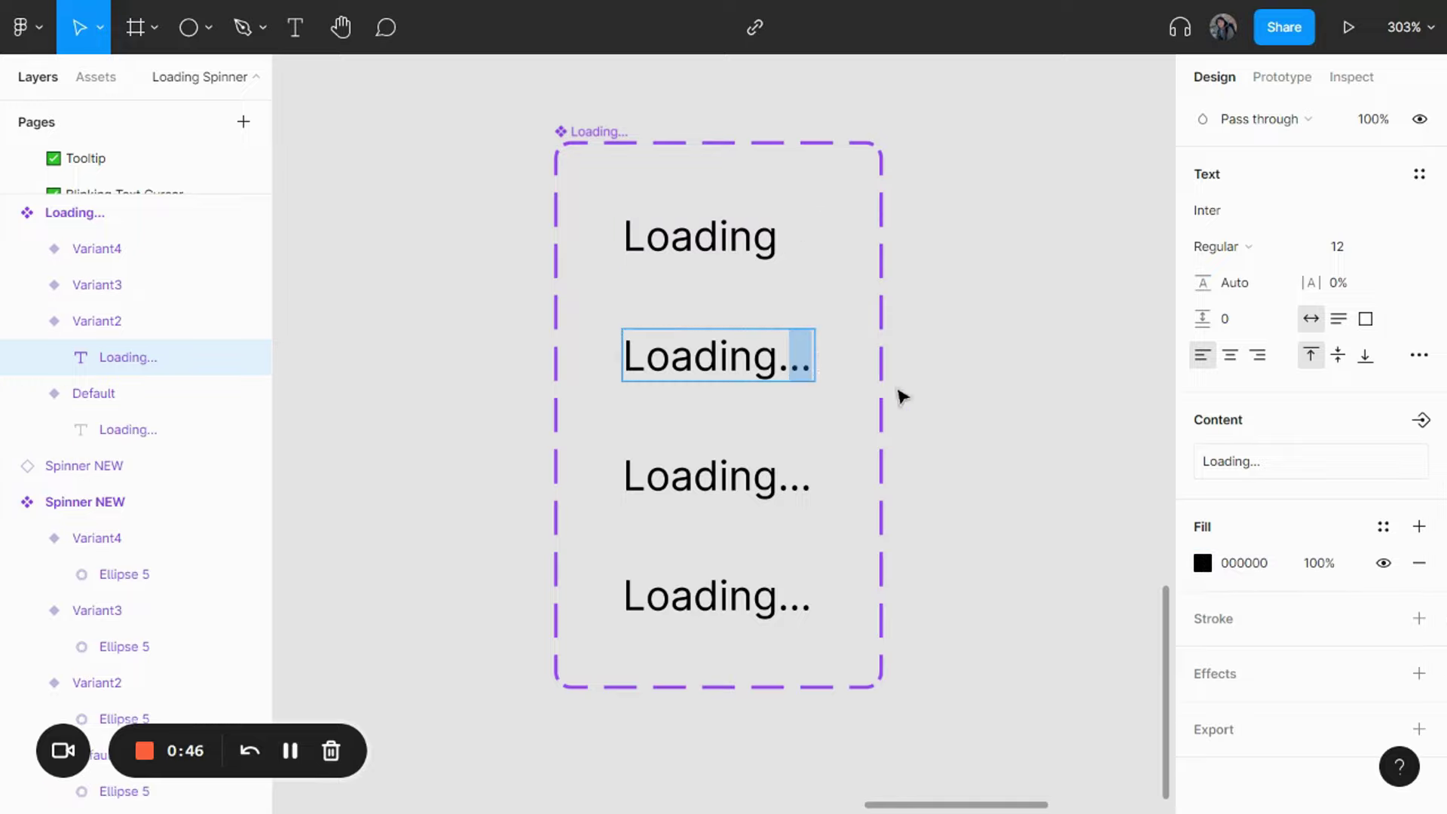
left_click(1310, 571)
type("0")
key("Return")
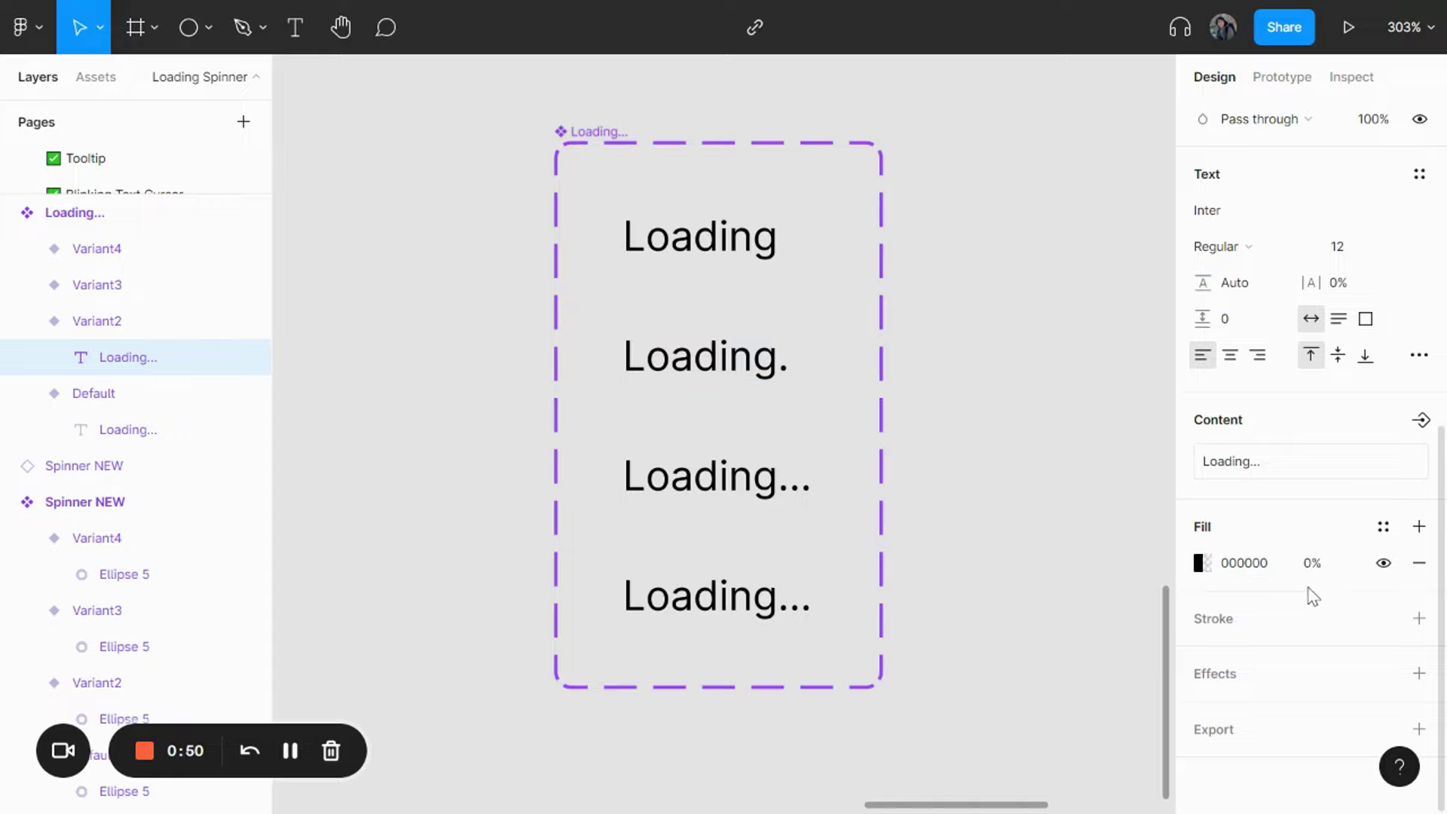
Hide Variant3's last dot with 0% fill opacity, then select the Default variant.
double_click(764, 479)
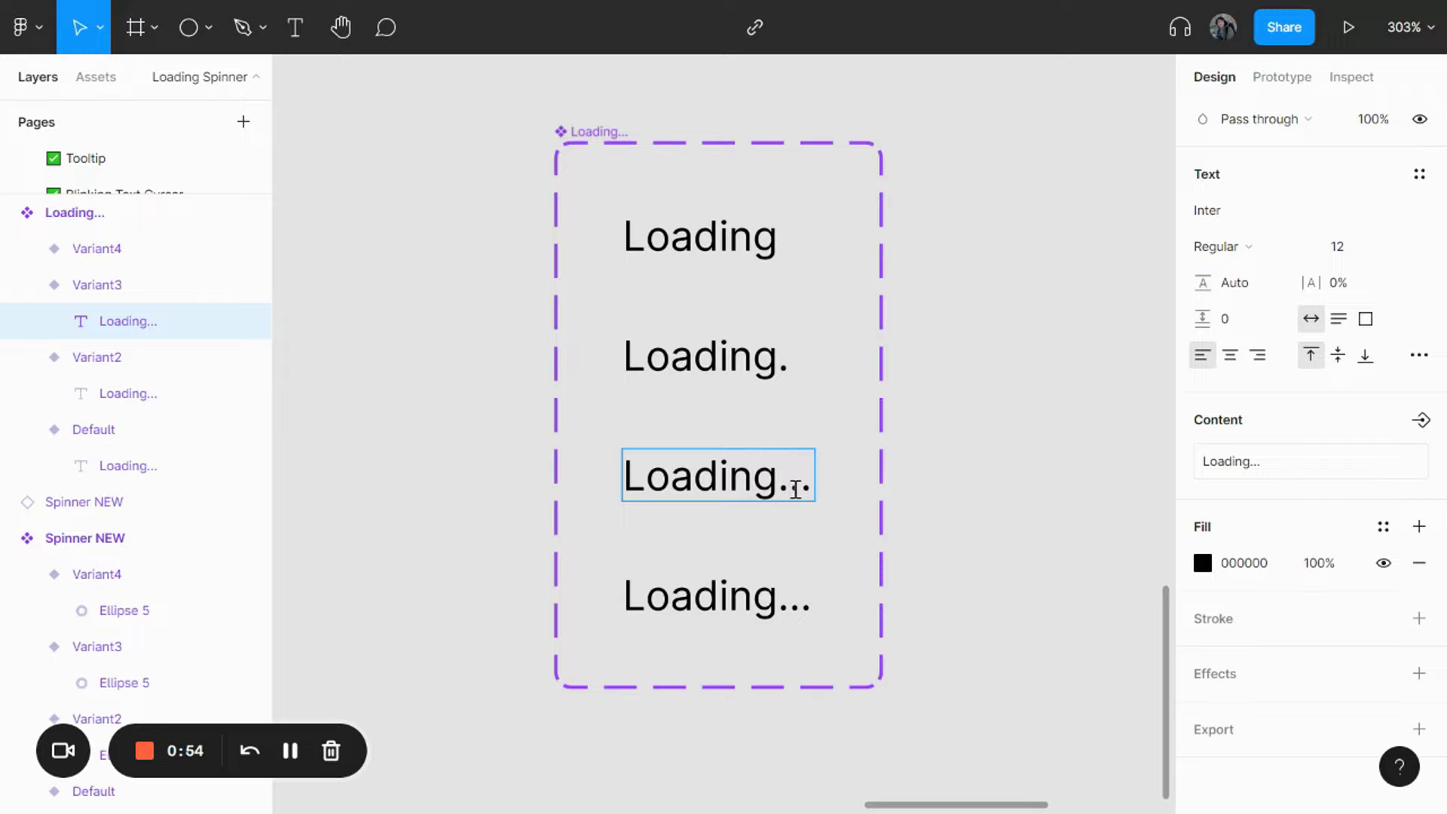
left_click_drag(801, 488, 812, 486)
left_click(1321, 564)
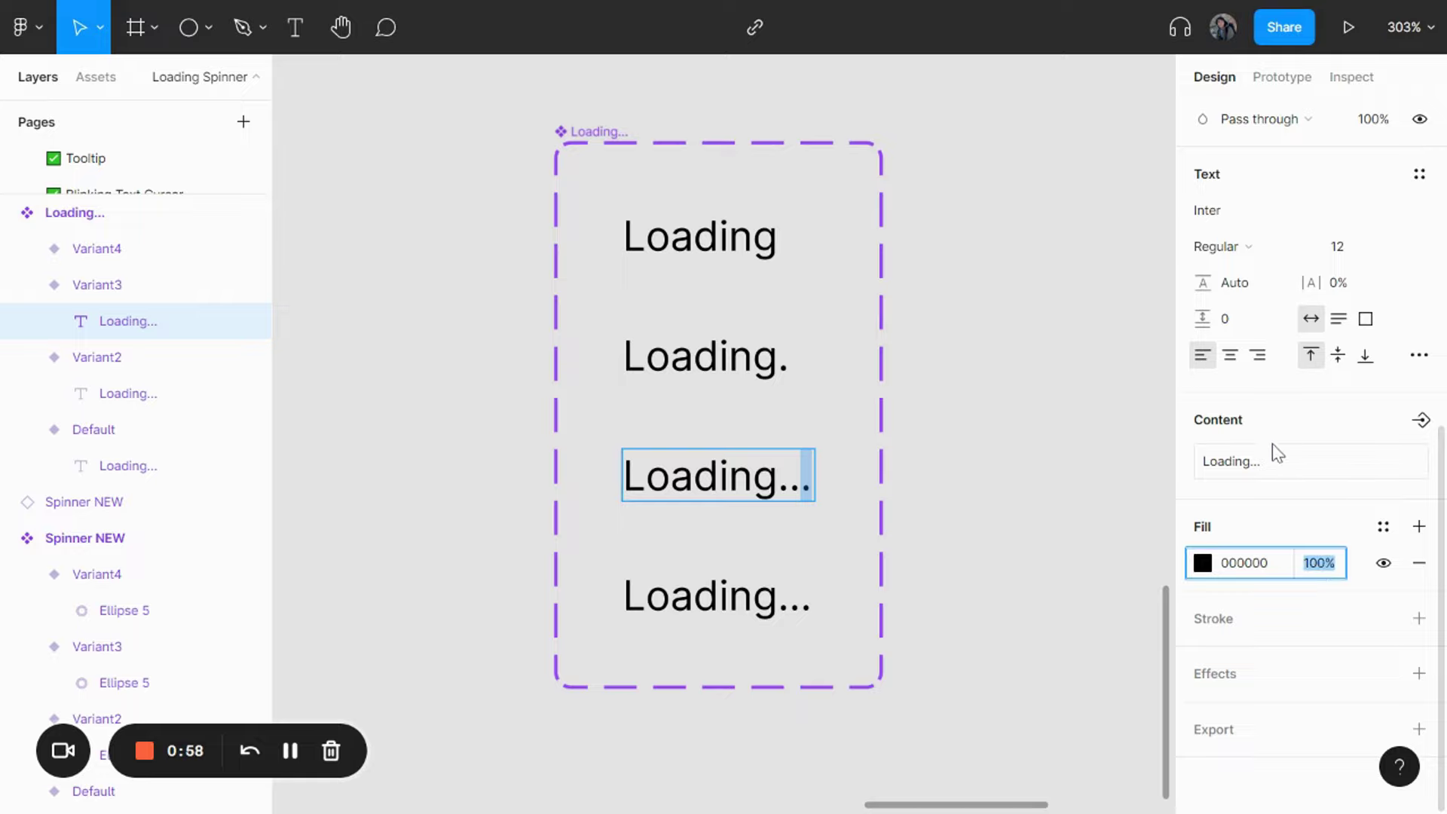
type("0")
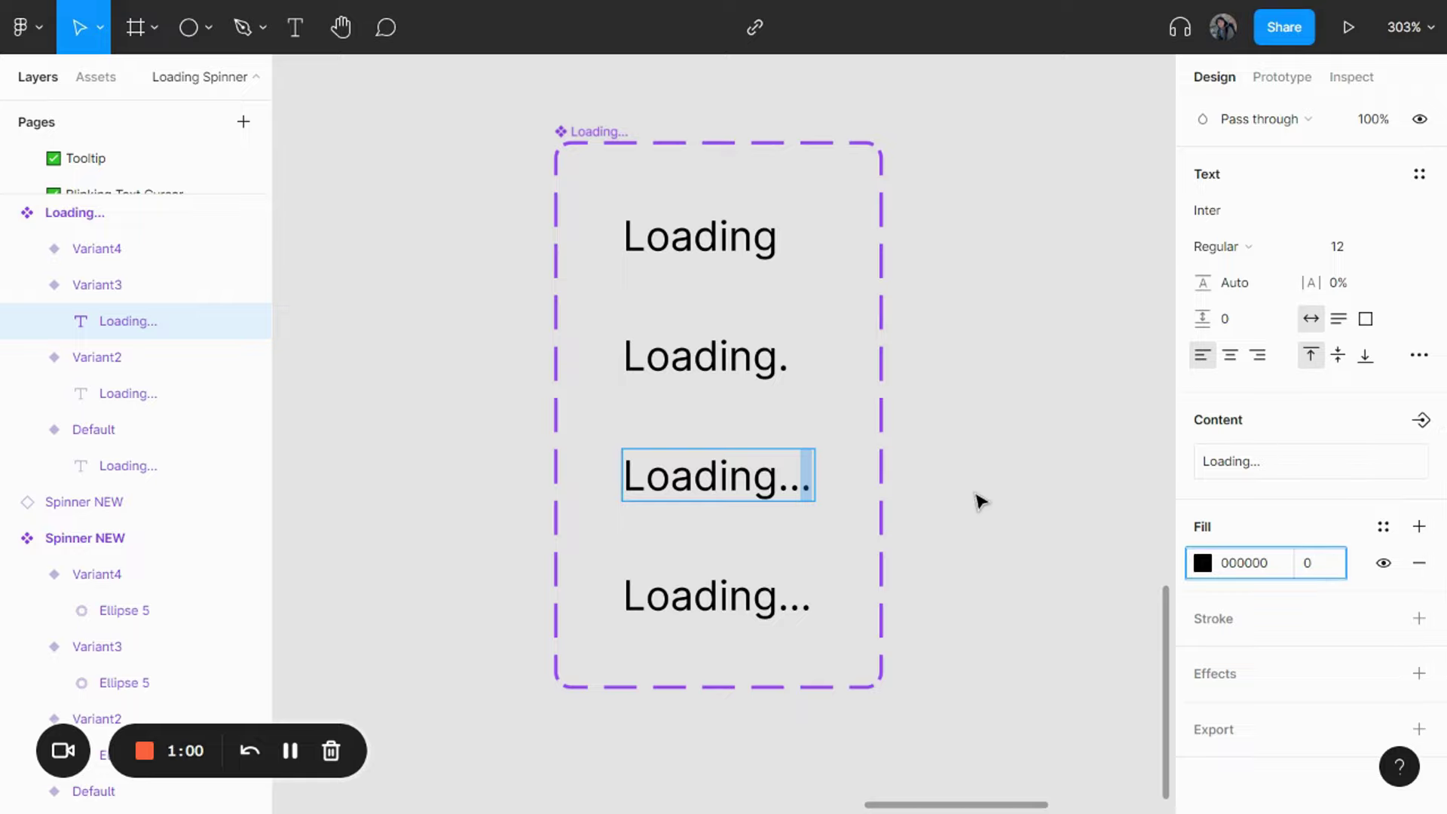
key("Return")
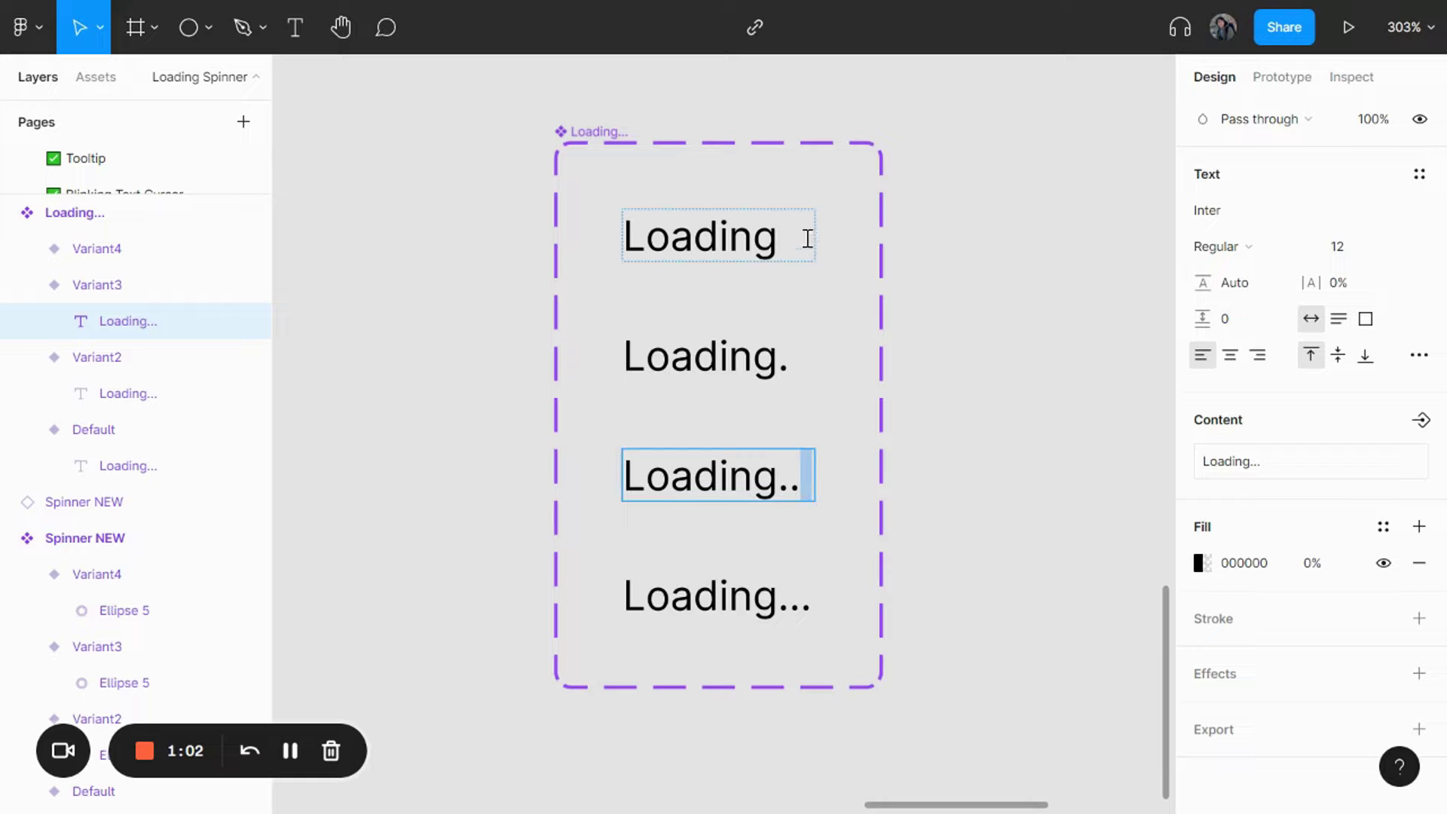
left_click(962, 304)
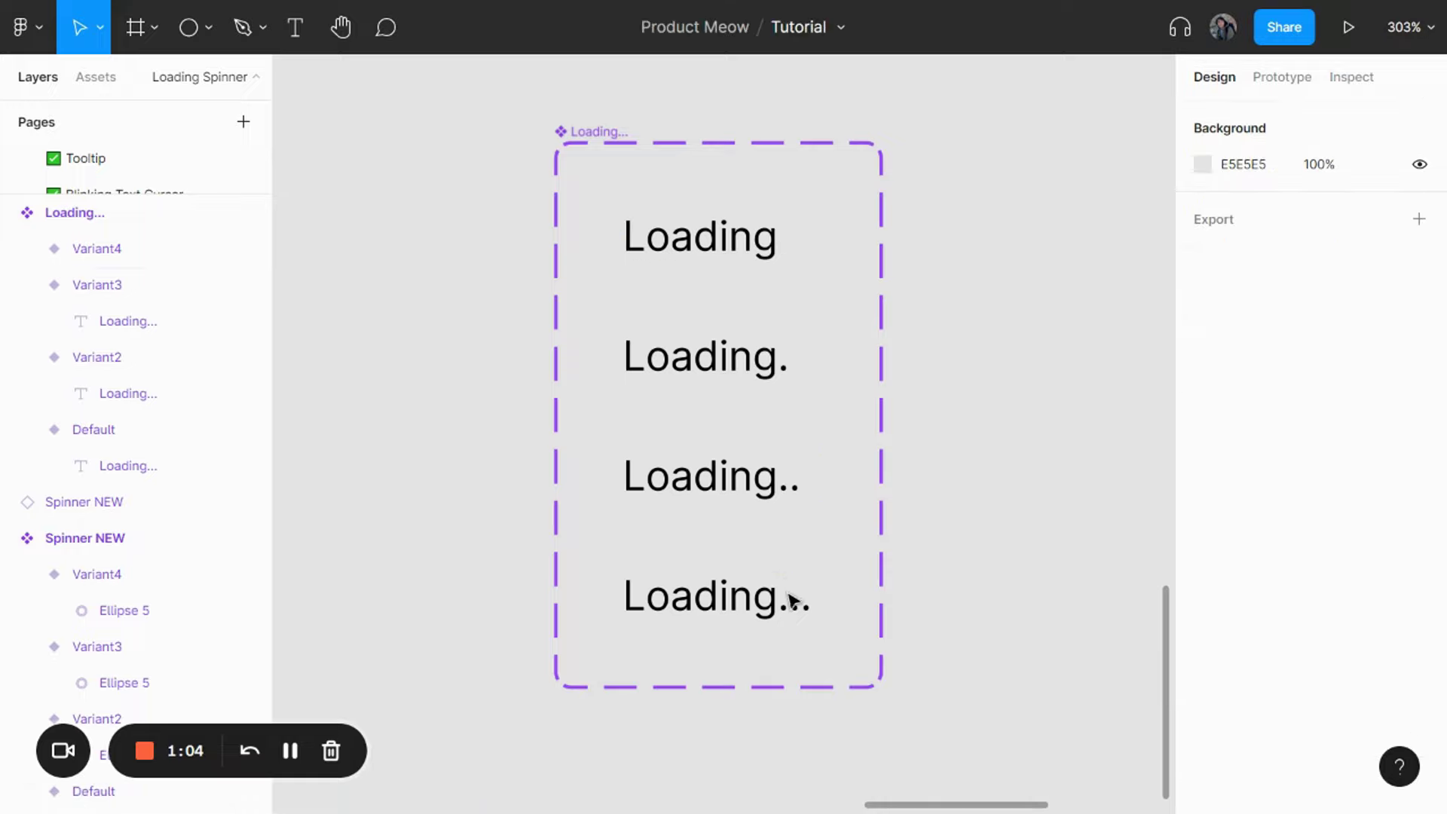
left_click(780, 254)
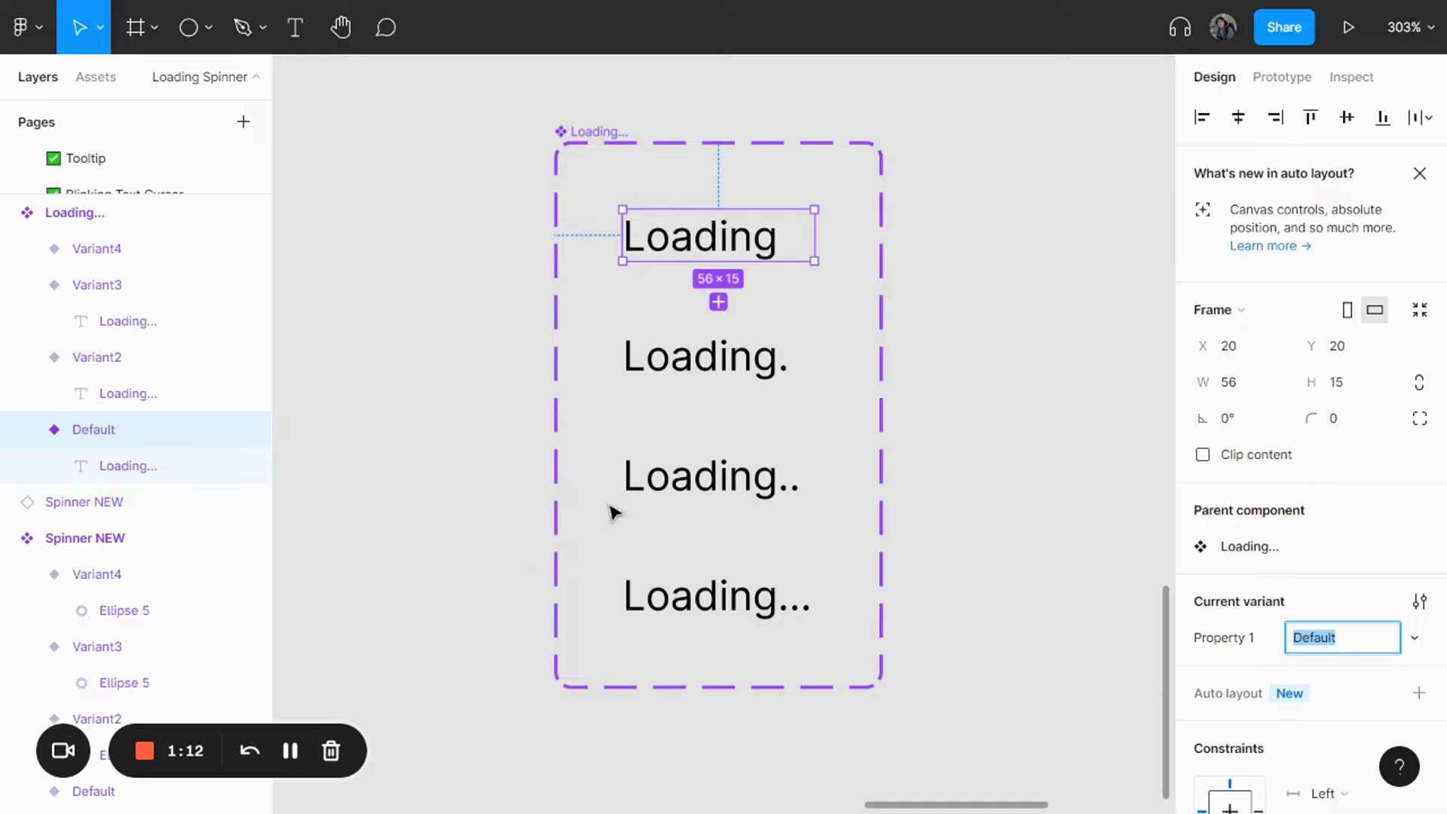
key("Escape")
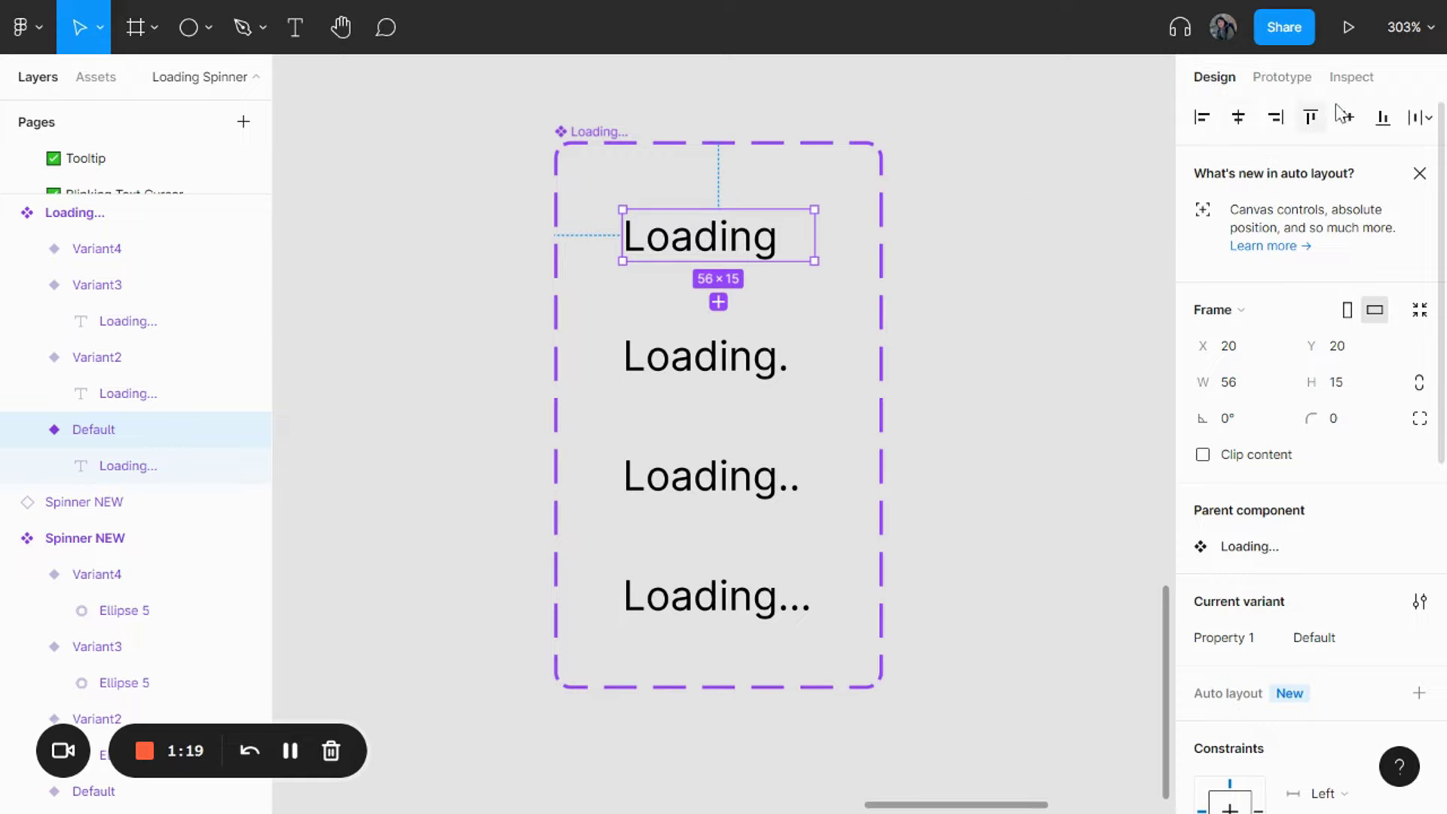
Link the Default variant to Variant2 with an After delay trigger of 1000ms.
left_click(1278, 82)
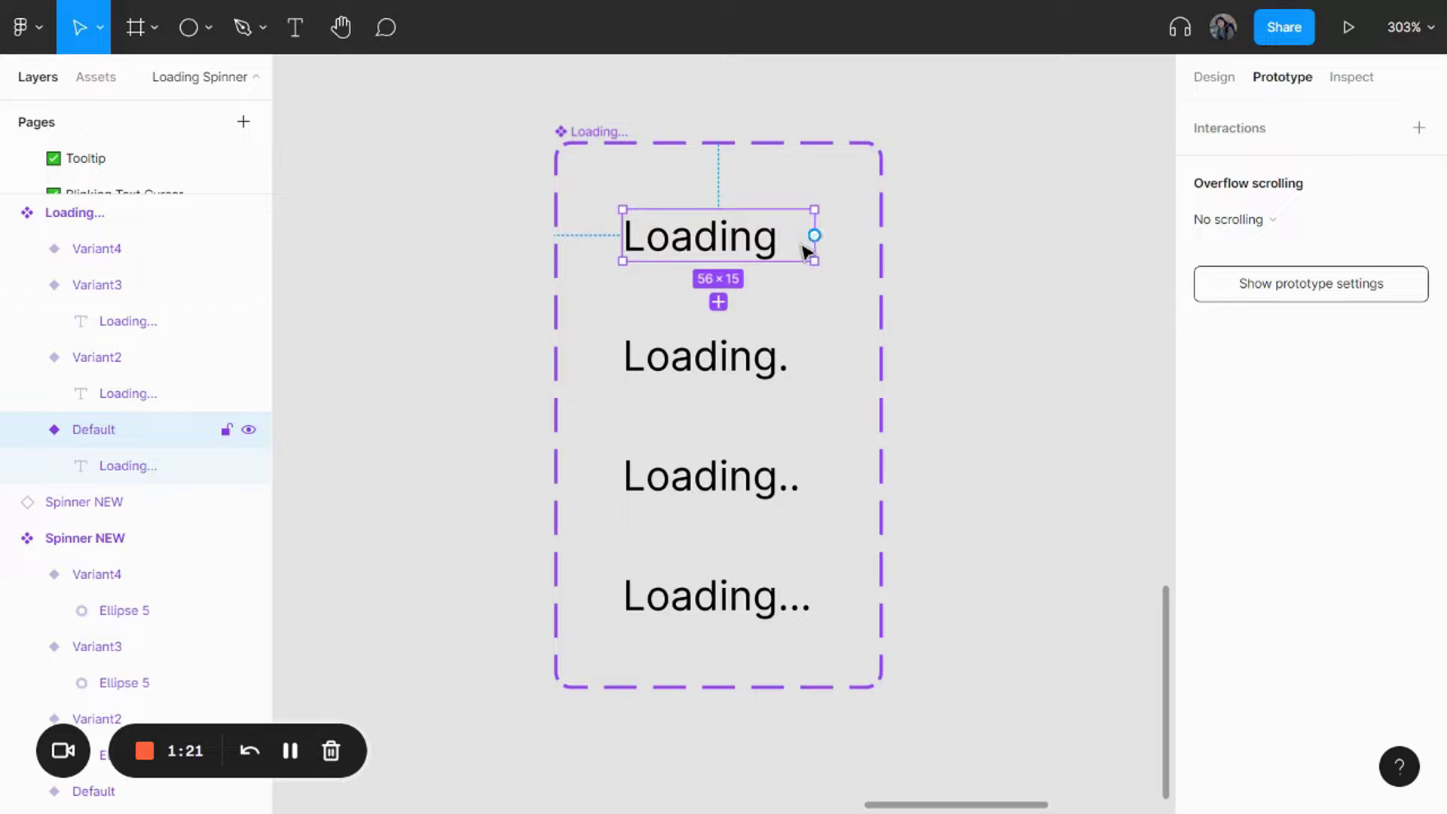
left_click_drag(815, 237, 761, 341)
left_click(1044, 228)
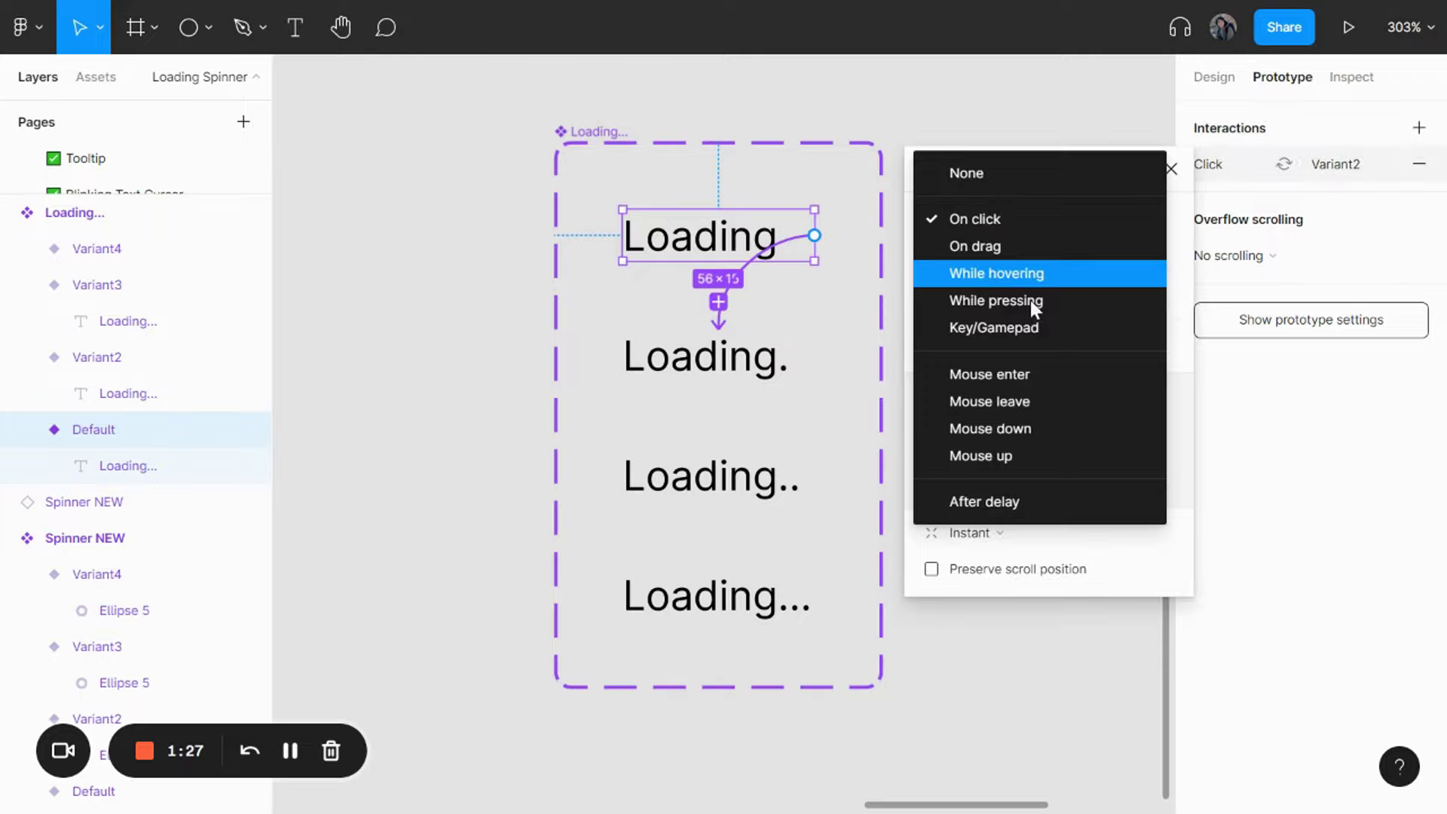
left_click(1009, 499)
left_click(1118, 224)
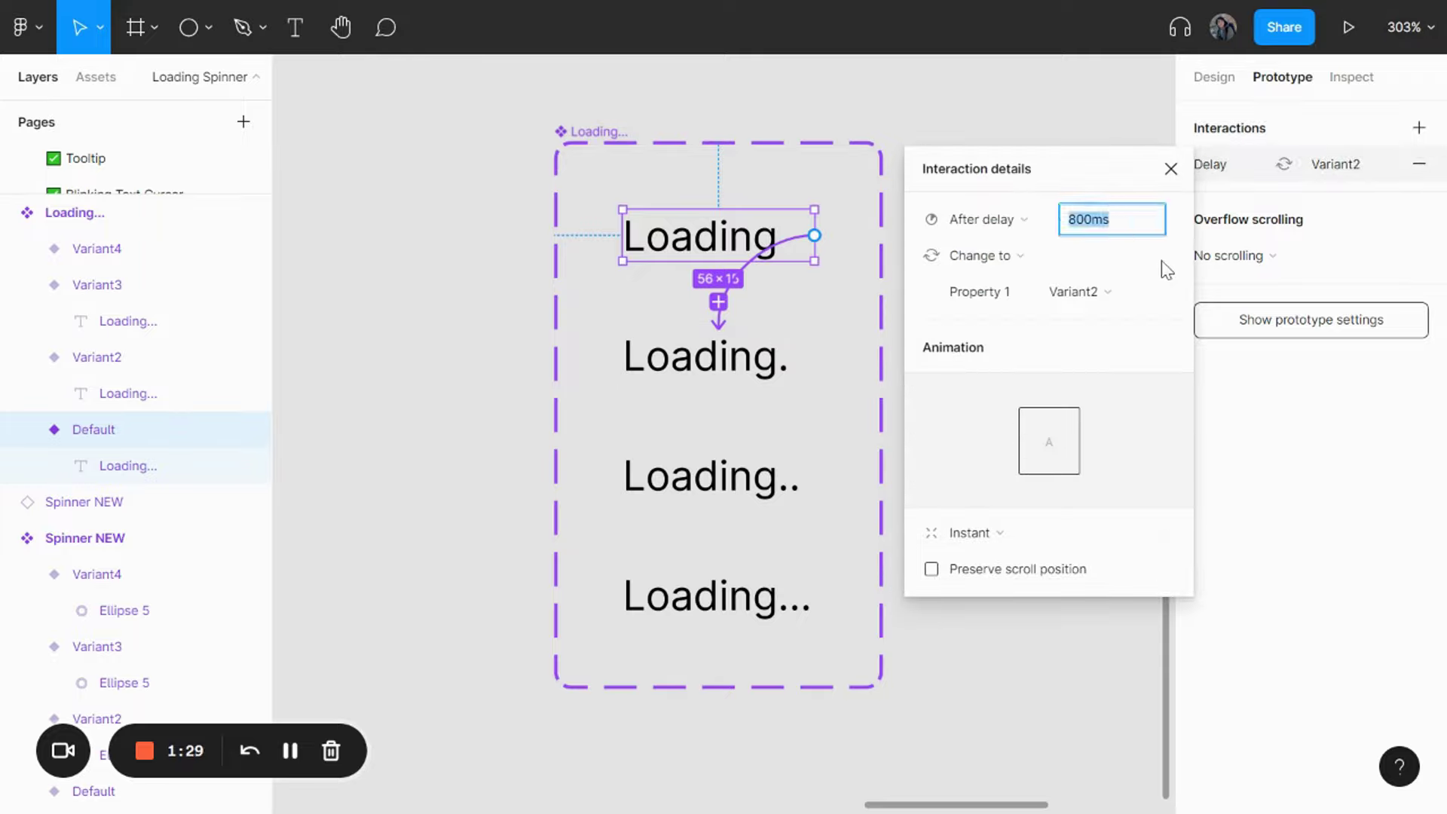
type("1000")
key("Return")
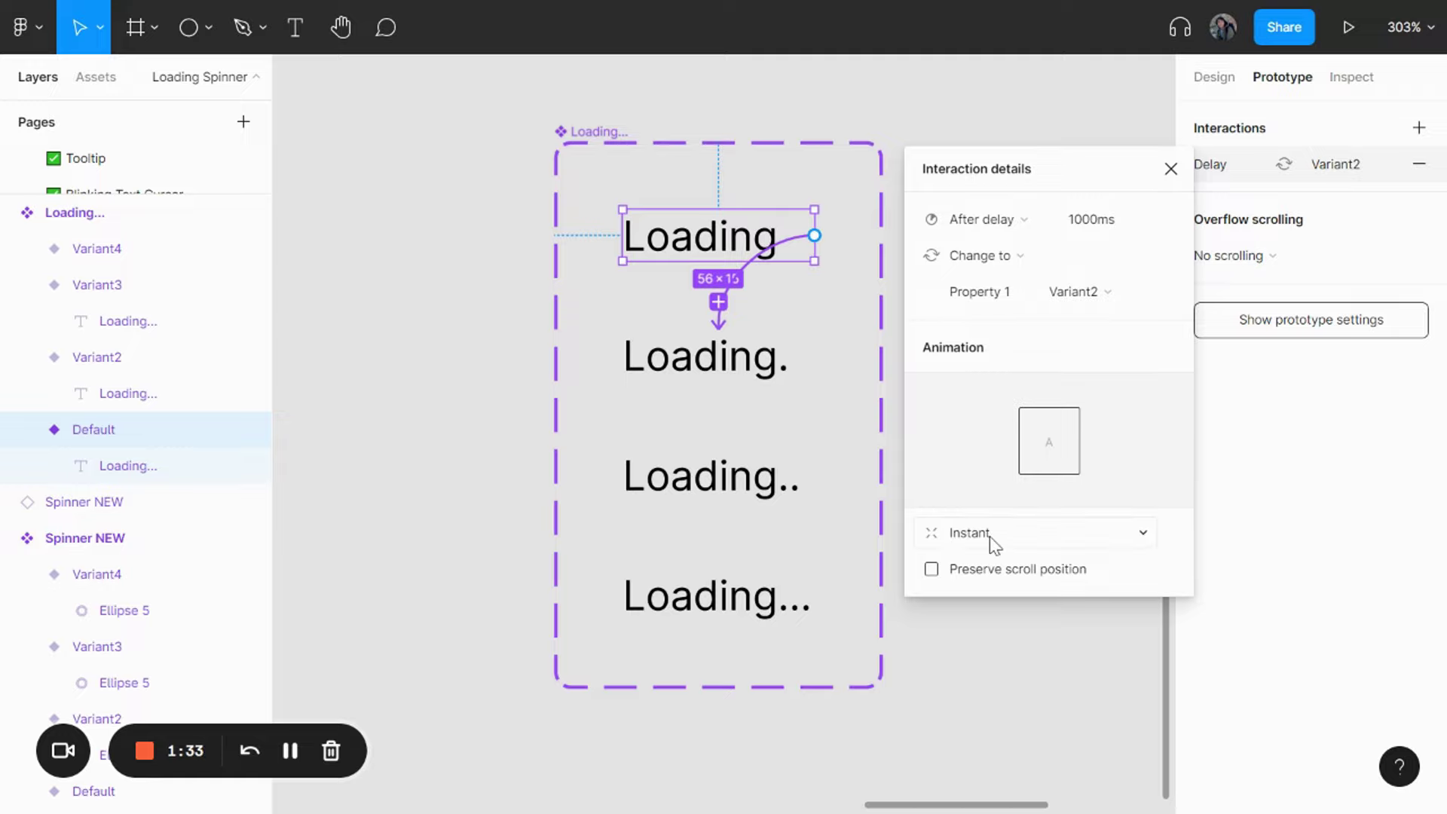
Link Variant2 to Variant3 after a 1000ms delay.
left_click(767, 369)
left_click_drag(814, 355, 712, 475)
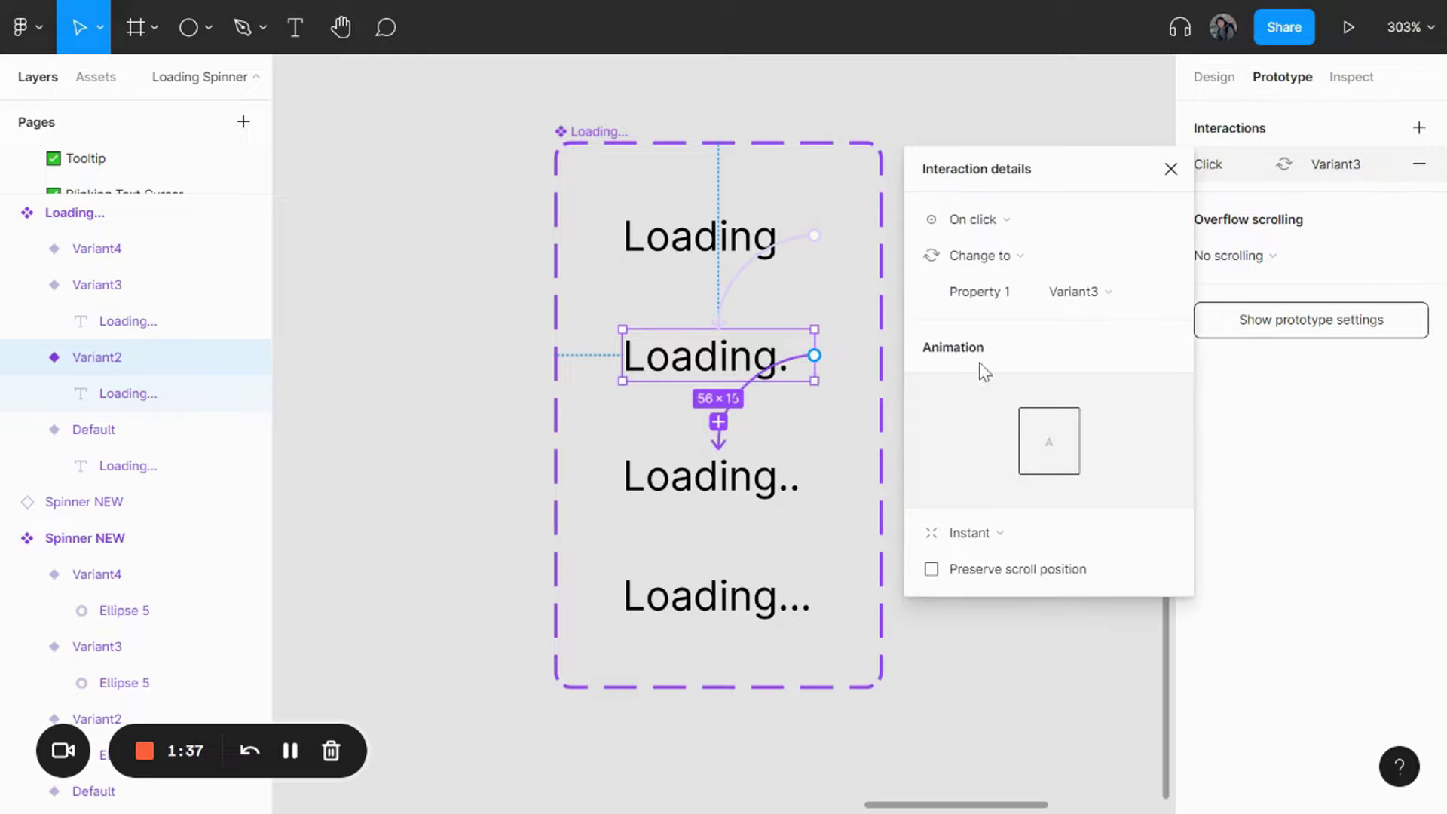
left_click(1022, 226)
left_click(1022, 490)
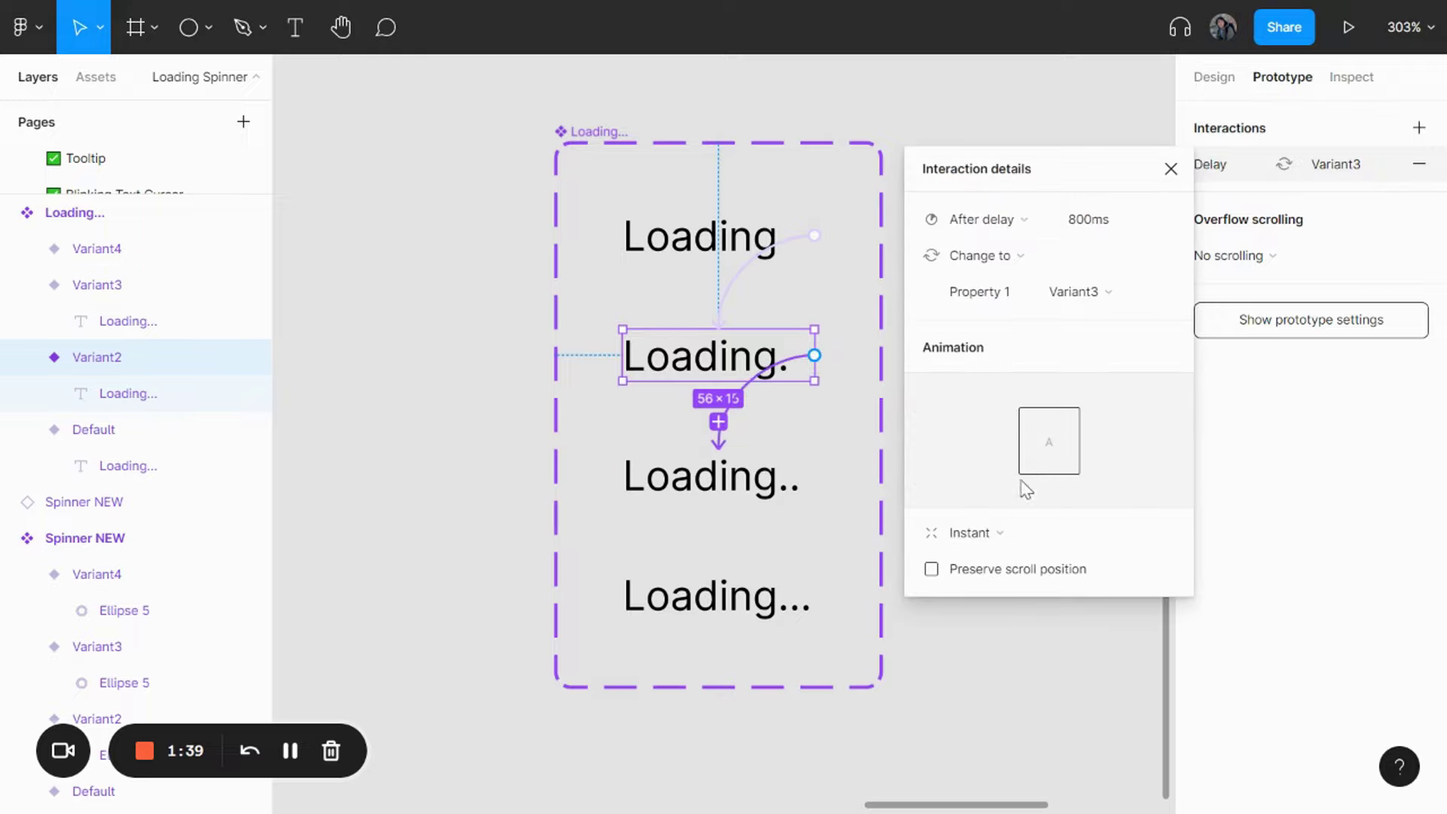
left_click(1125, 223)
type("1000")
key("Return")
Link Variant3 to Variant4 after a 1000ms delay.
left_click(752, 492)
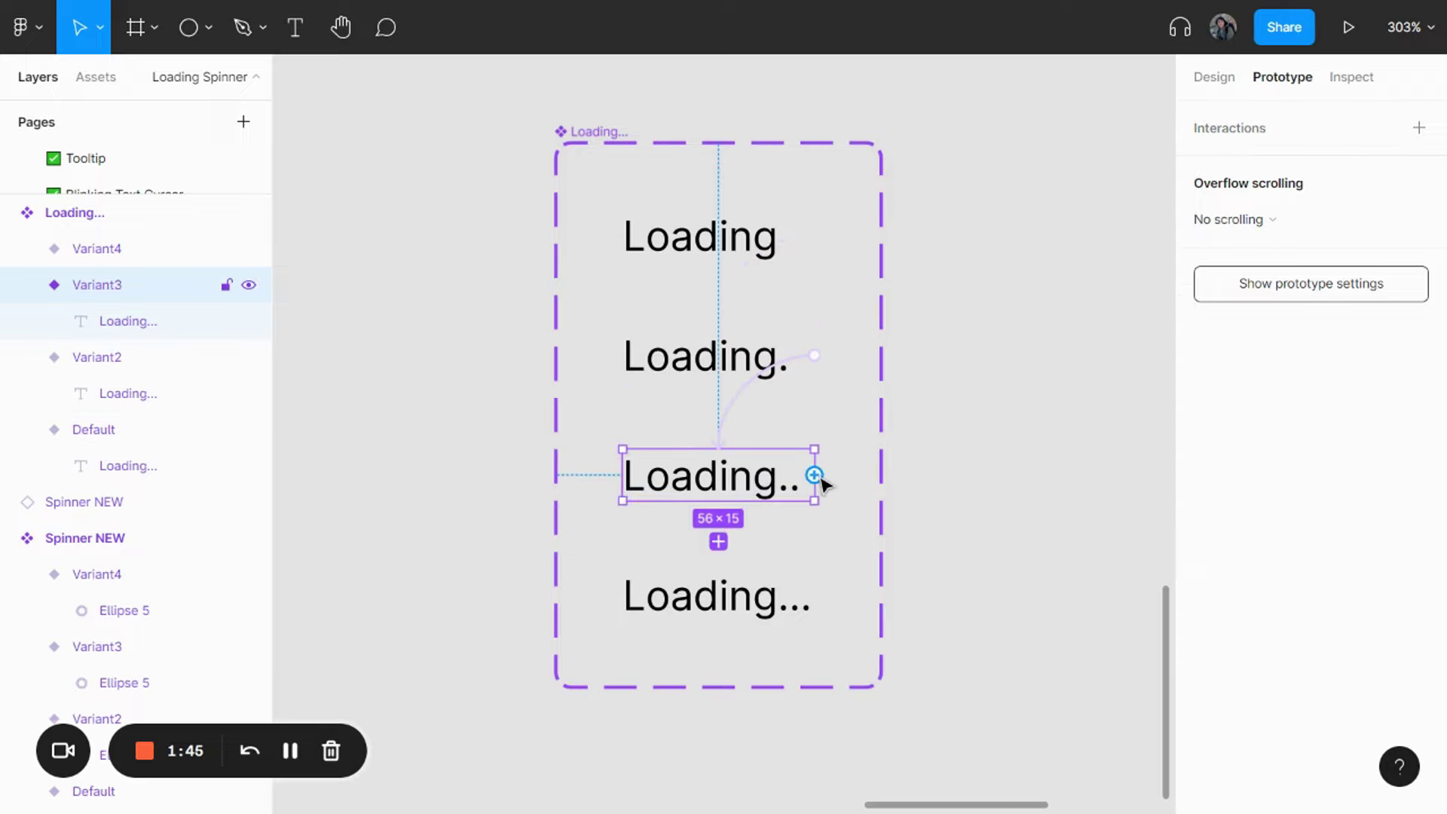
left_click_drag(815, 475, 772, 597)
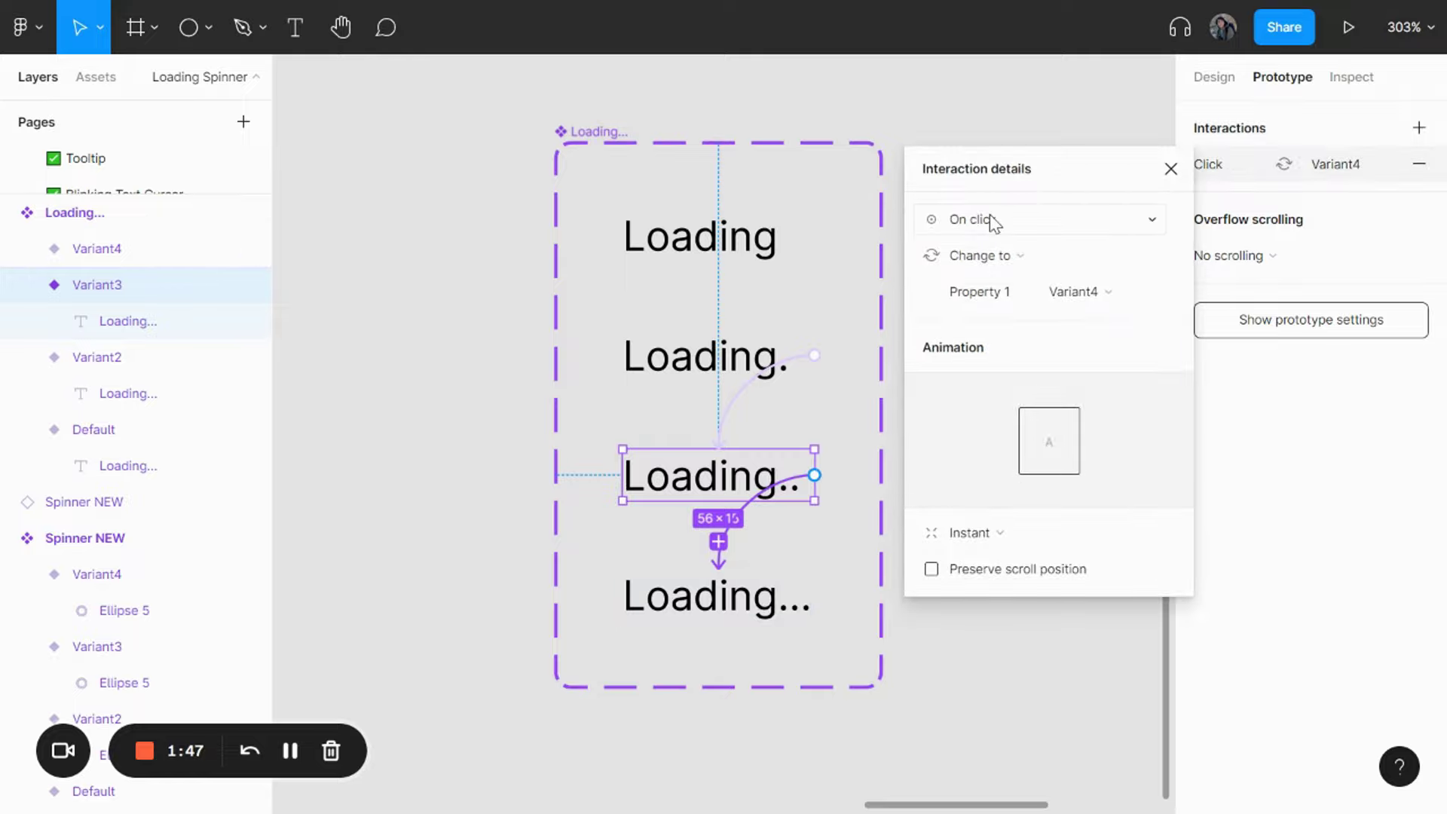
left_click(992, 220)
left_click(989, 494)
left_click(1122, 223)
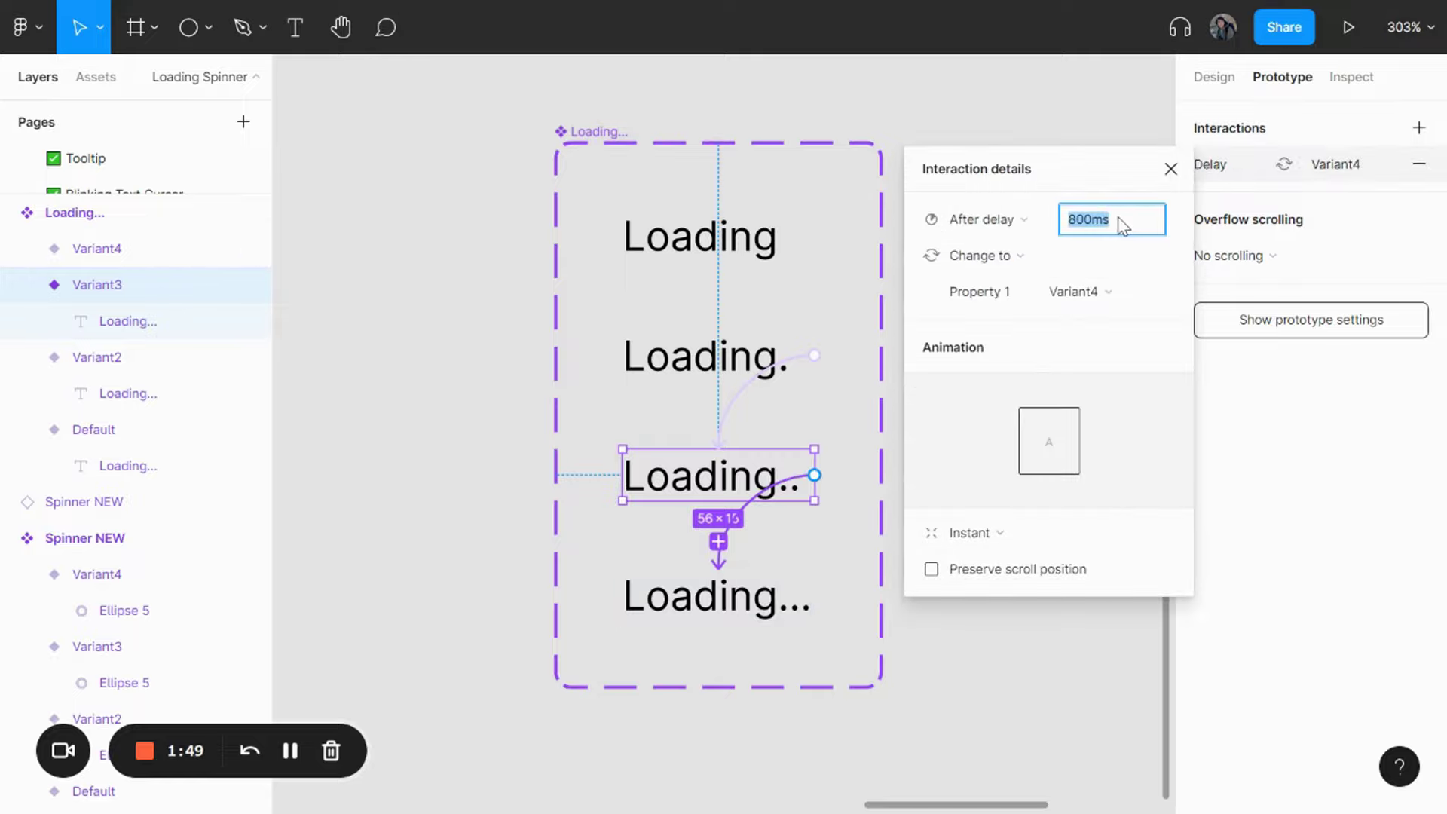
type("1000")
key("Return")
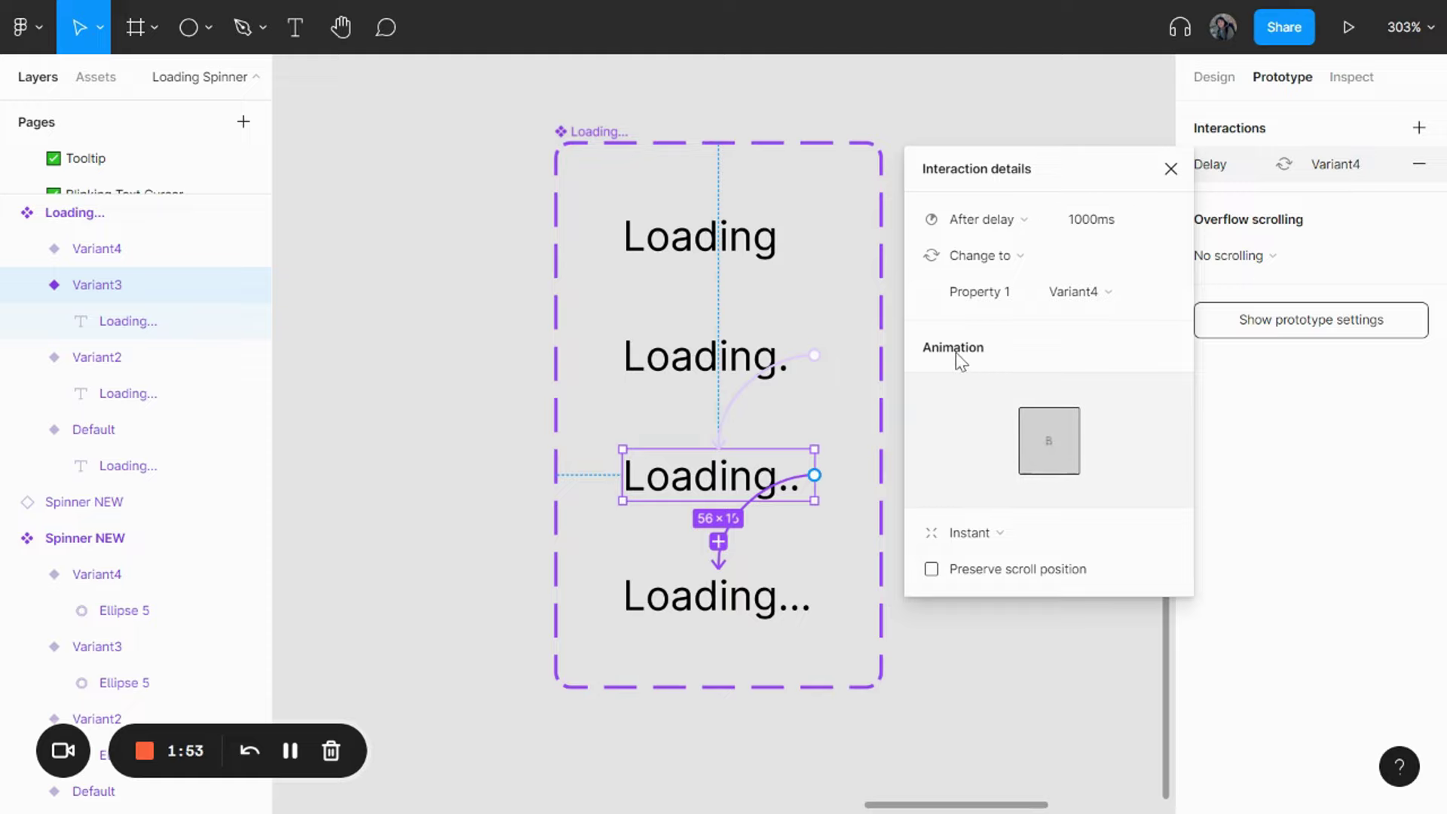
Link Variant4 back to the Default variant after a 1000ms delay.
left_click(808, 602)
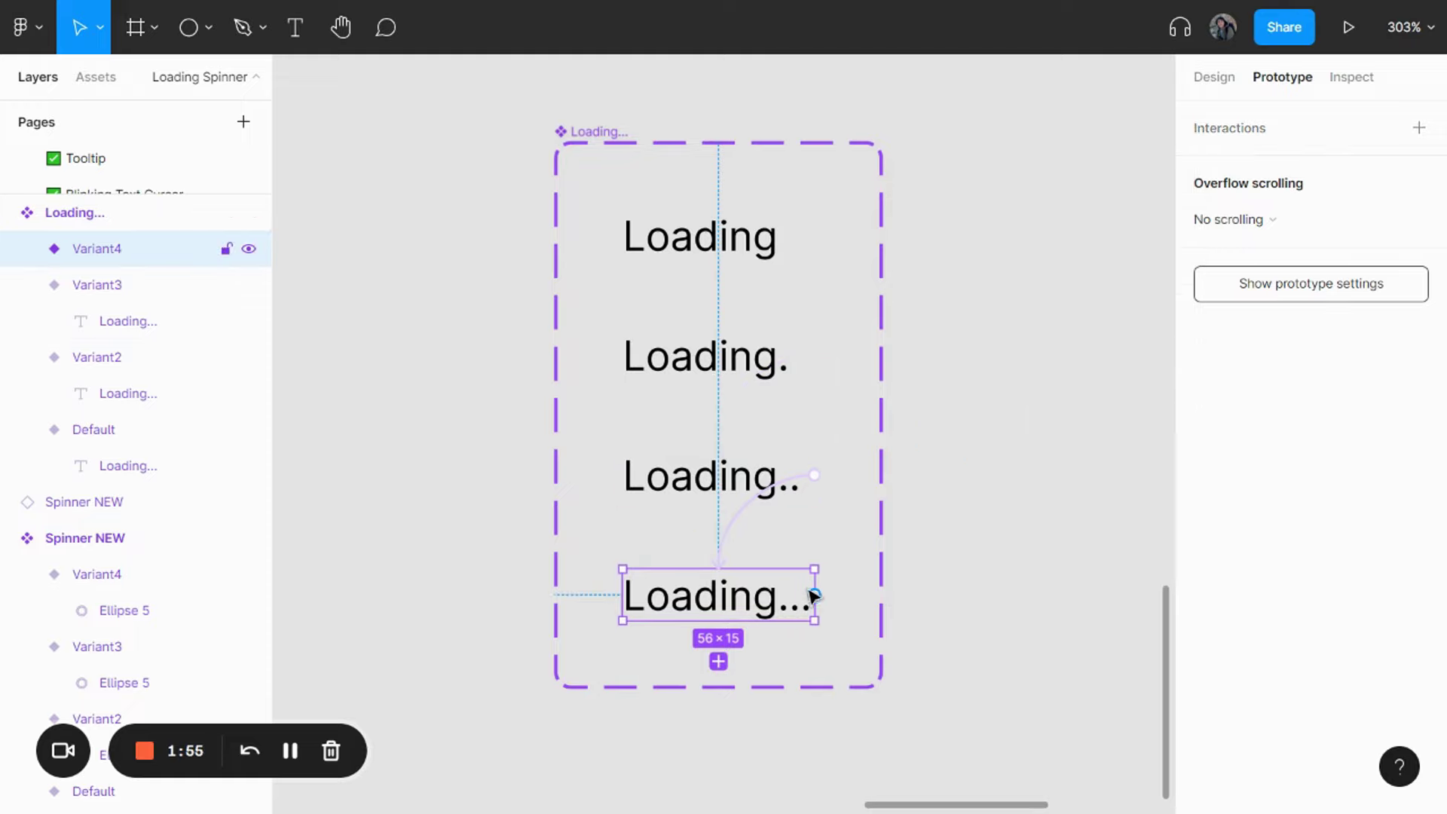
left_click_drag(814, 596, 742, 249)
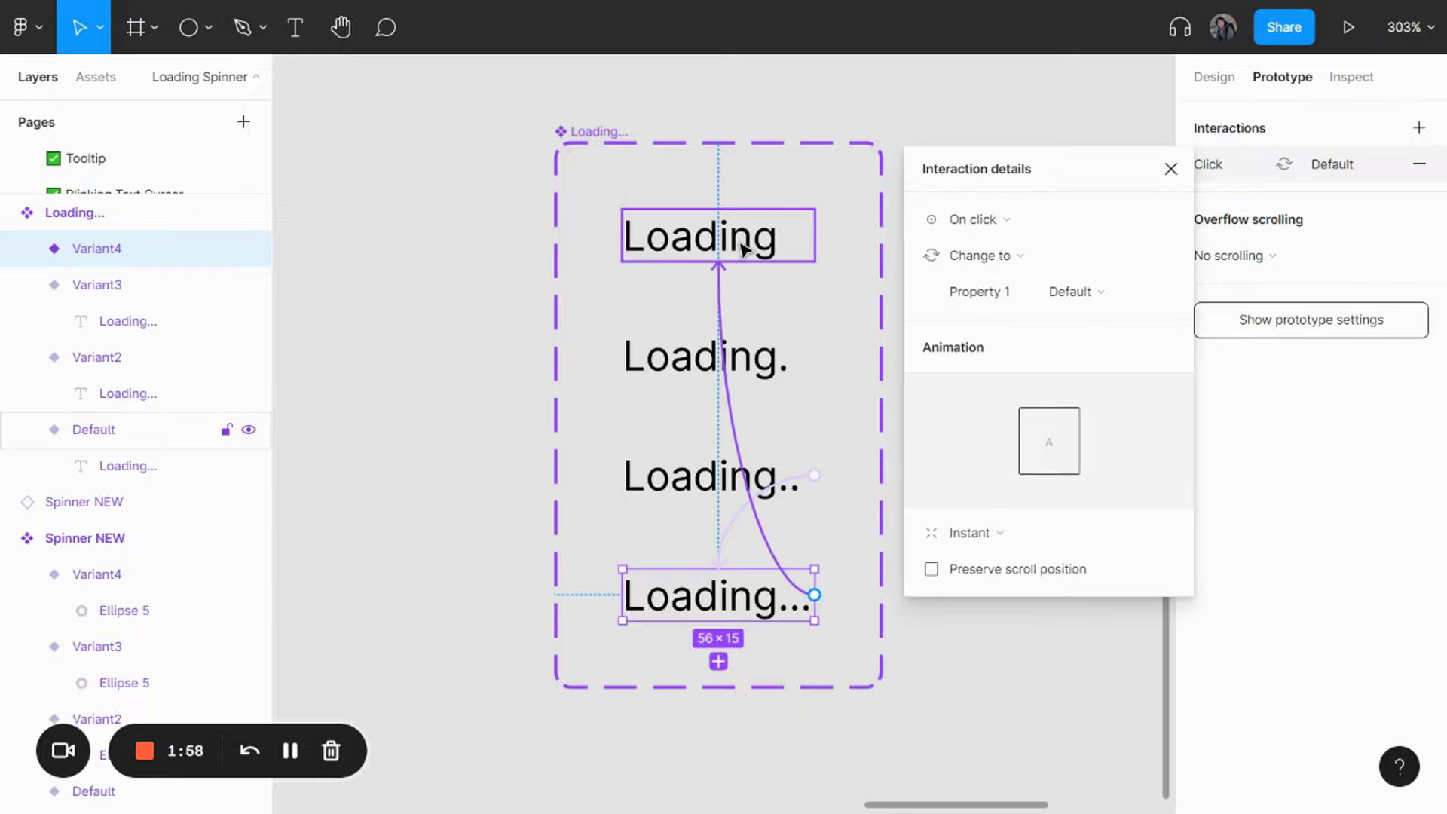
left_click(1024, 223)
left_click(978, 501)
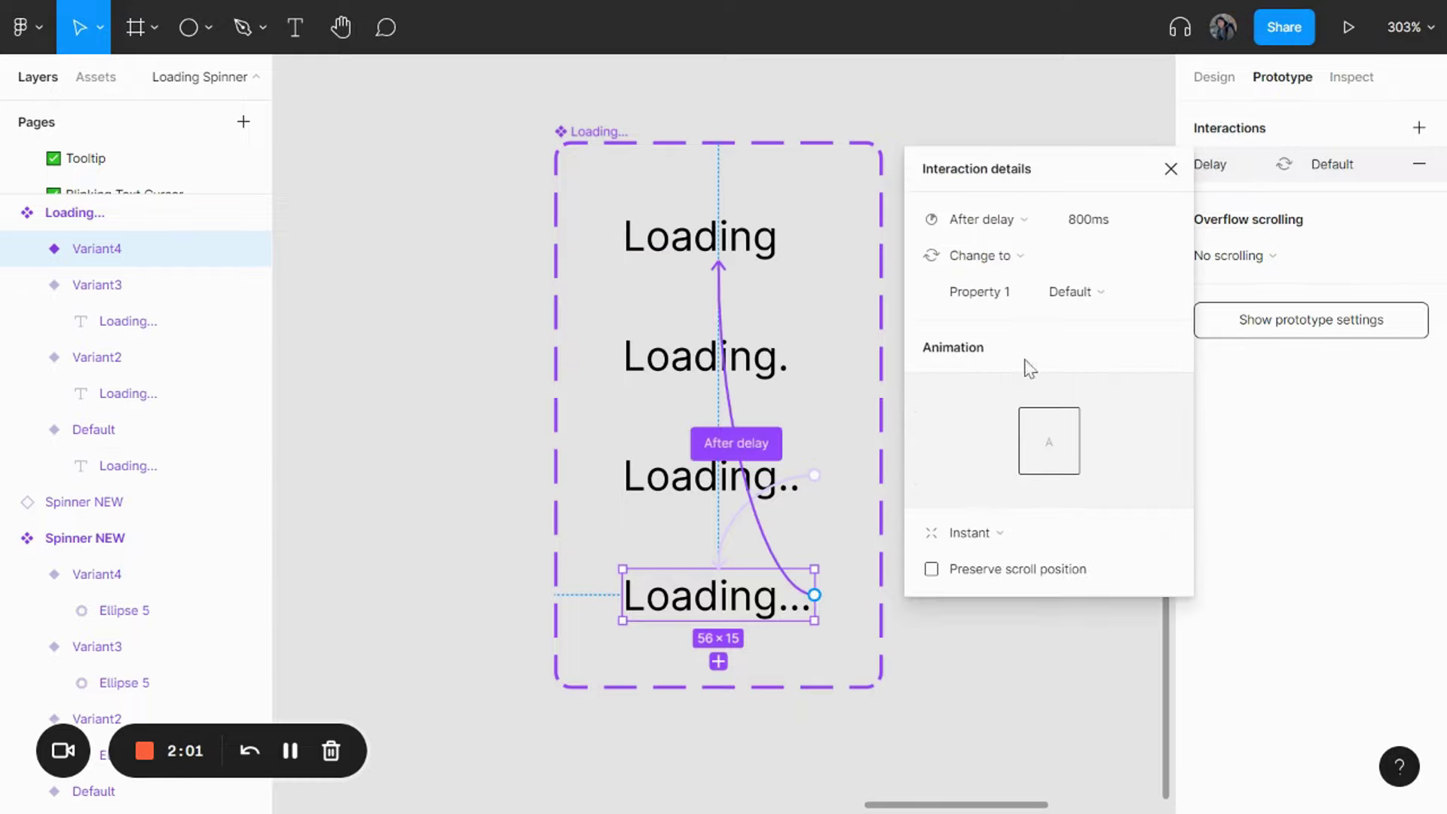
left_click(1105, 231)
type("1000")
key("Return")
Change the Loading... component set's label to 'Loading Text NEW'.
left_click(1002, 113)
scroll(942, 116, "right", 4)
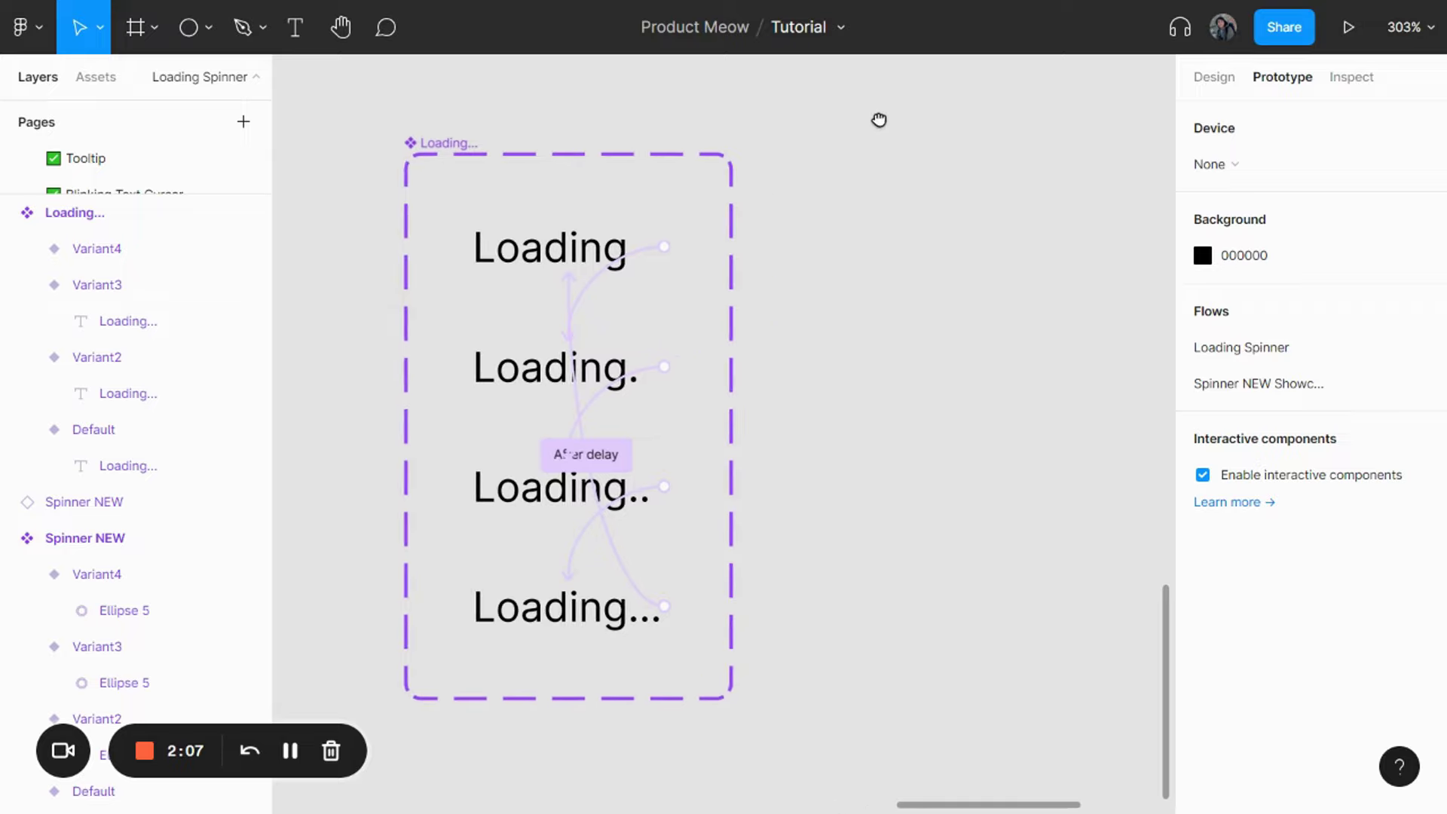
double_click(427, 138)
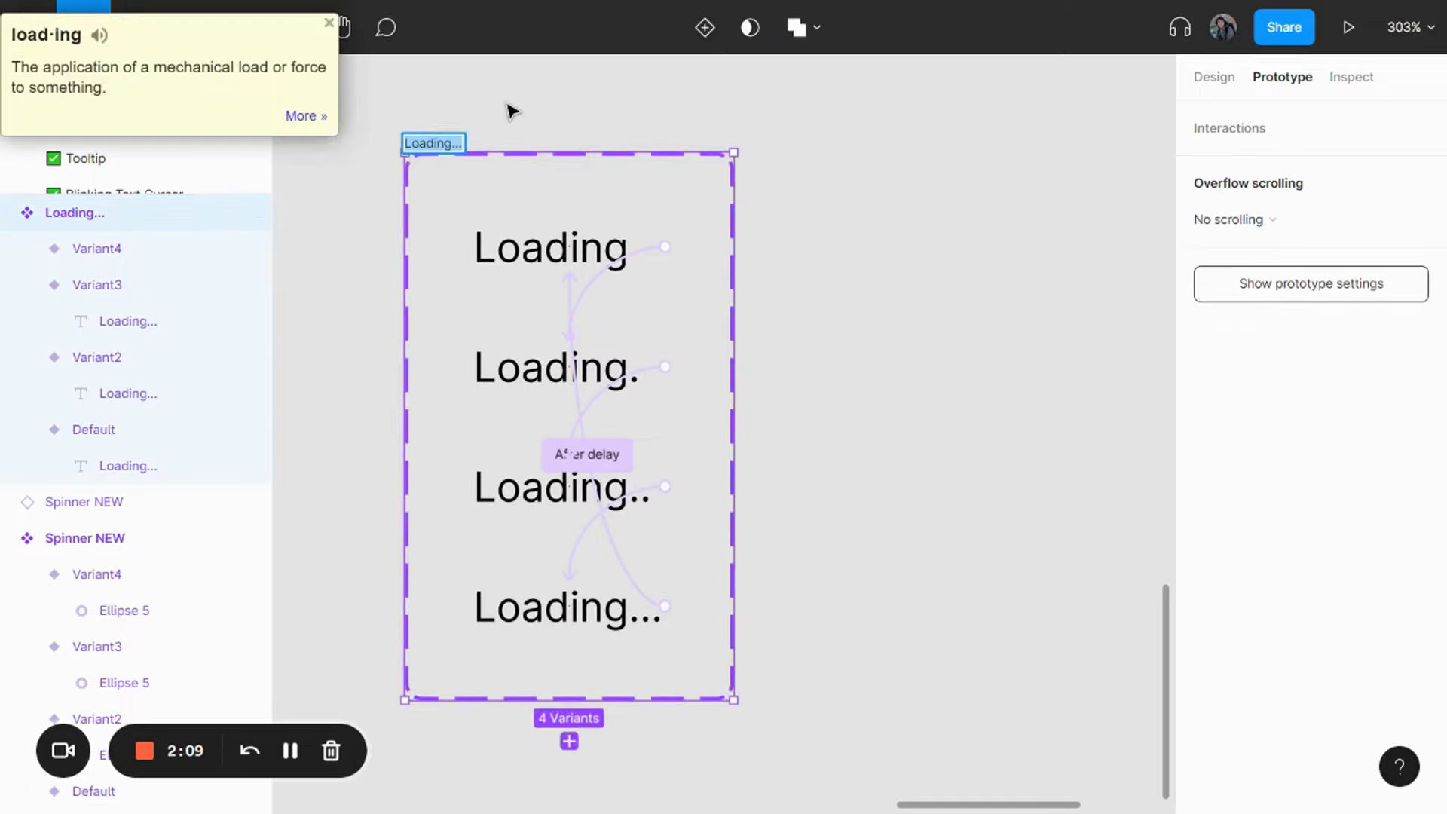
left_click(329, 22)
type("L")
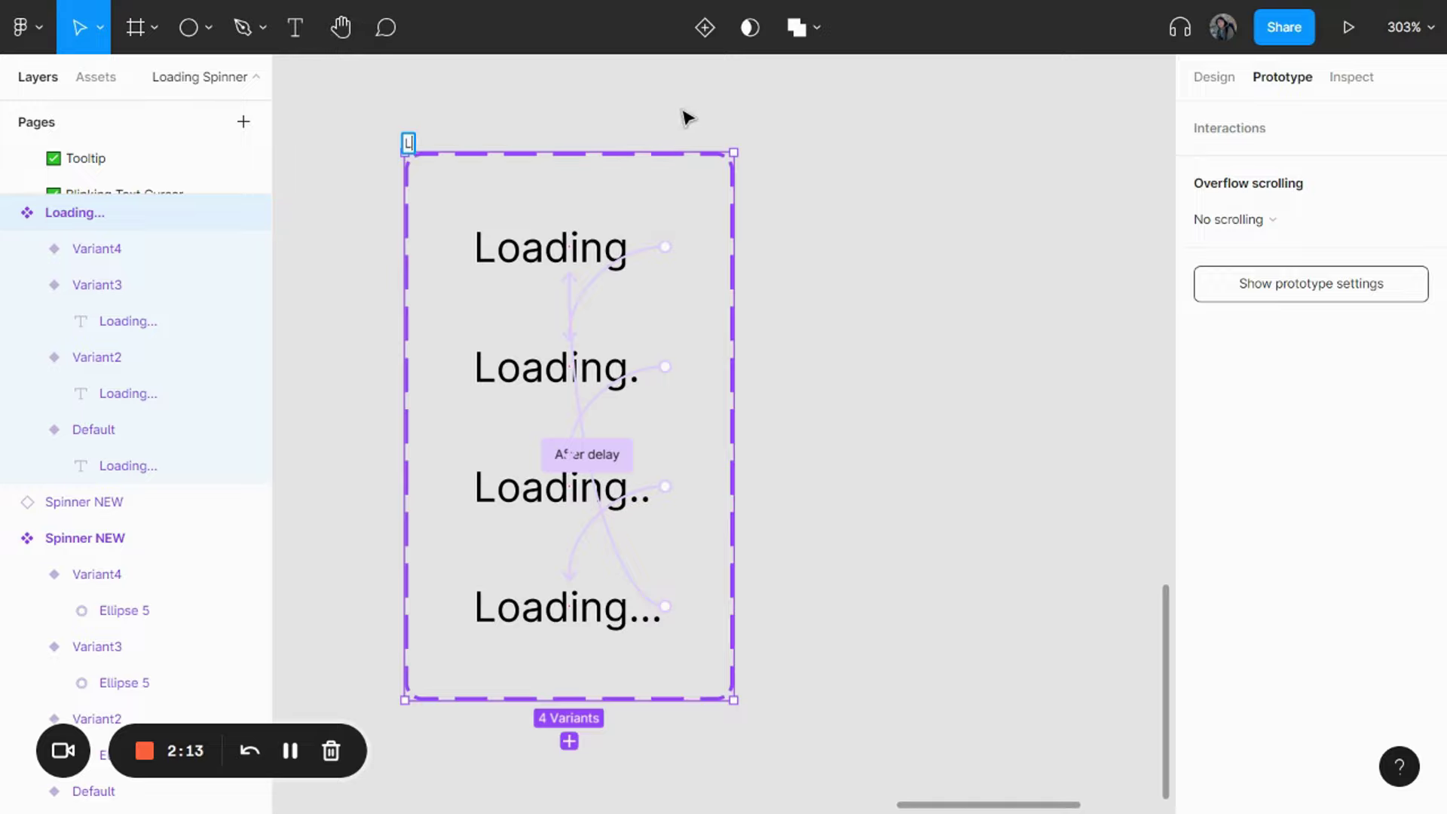
type("oading NEW")
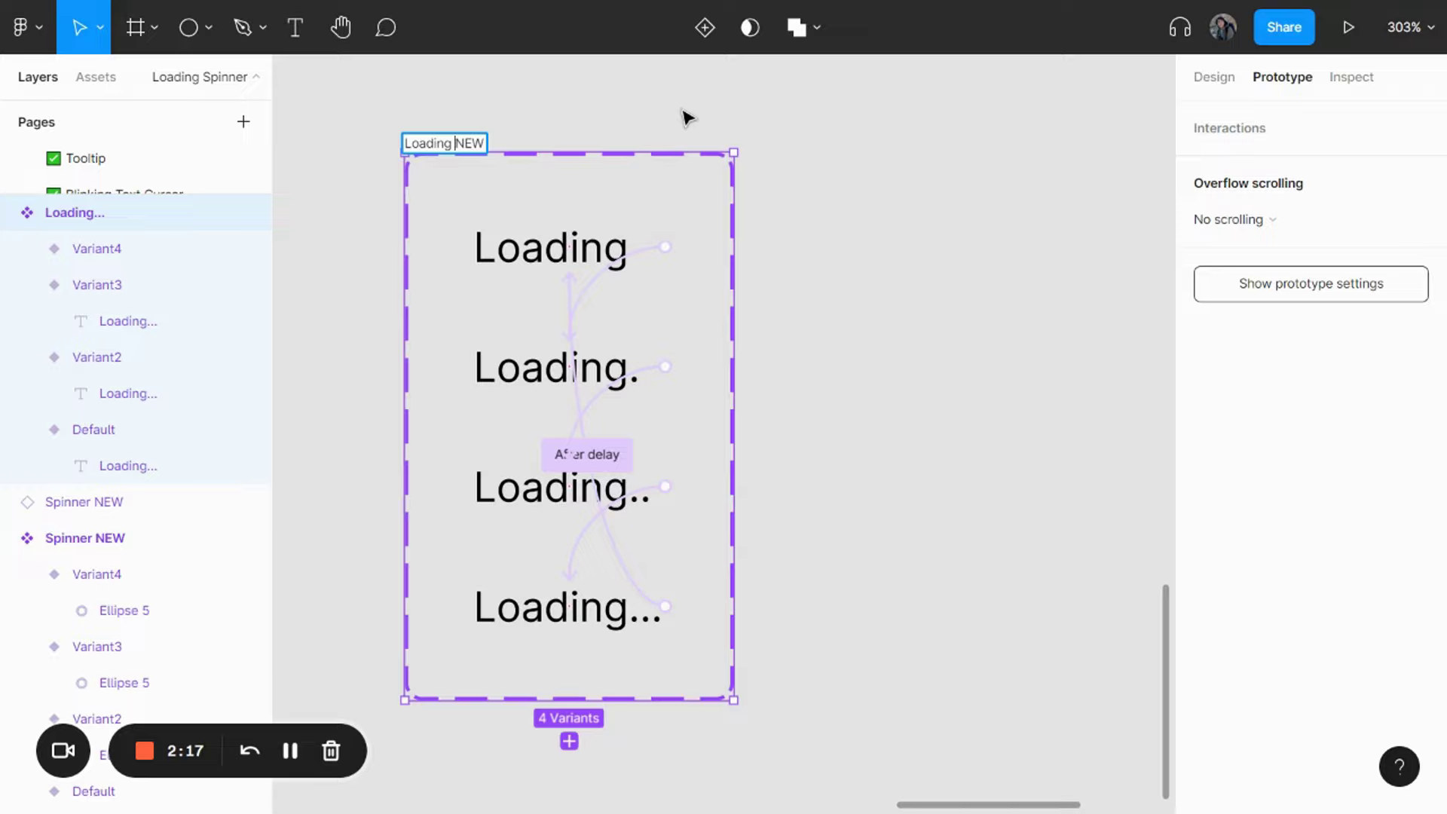
type("Text")
key("Return")
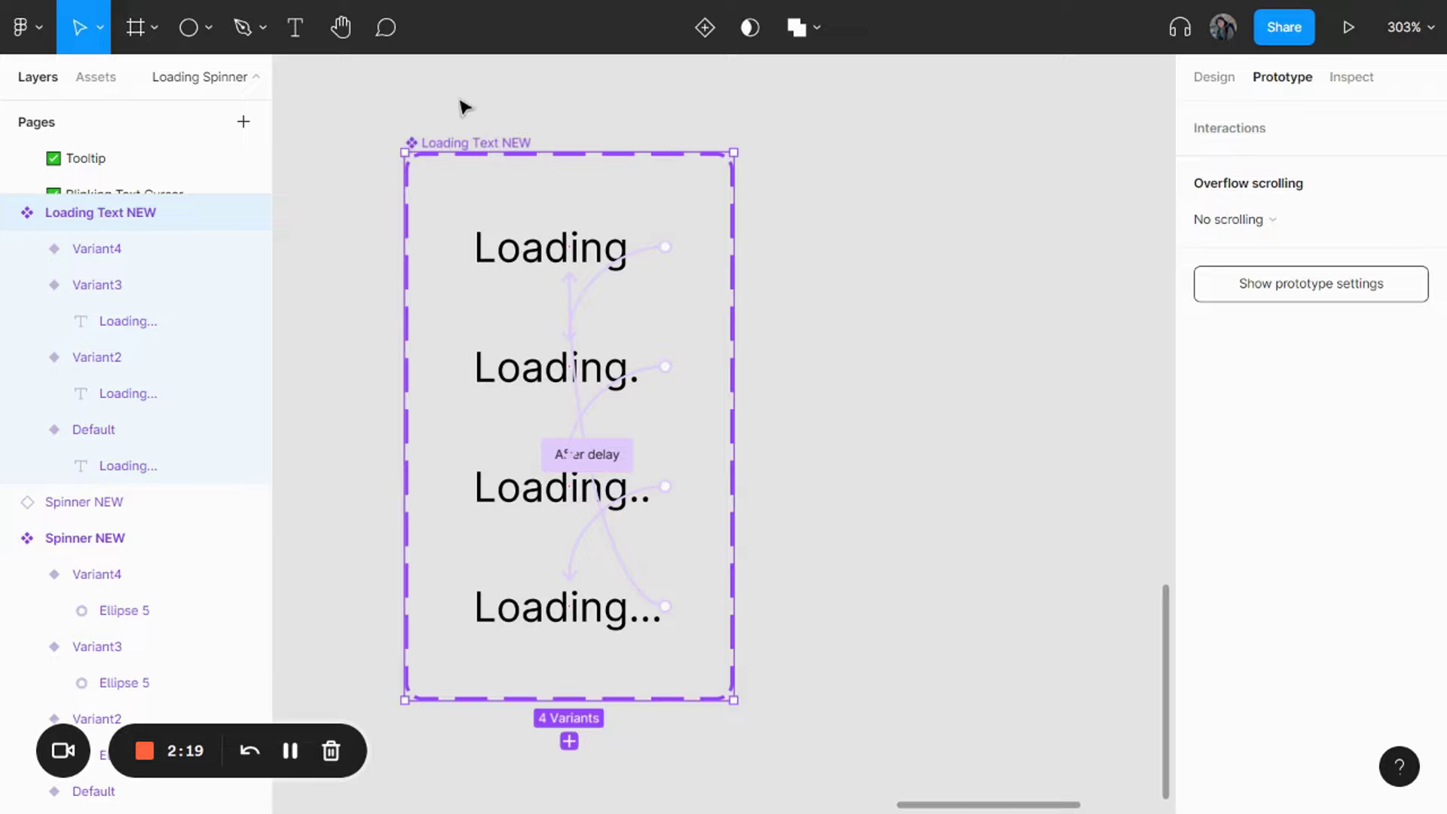
Search Assets for 'Loading Text New' and place a Loading instance right of the set.
left_click(96, 76)
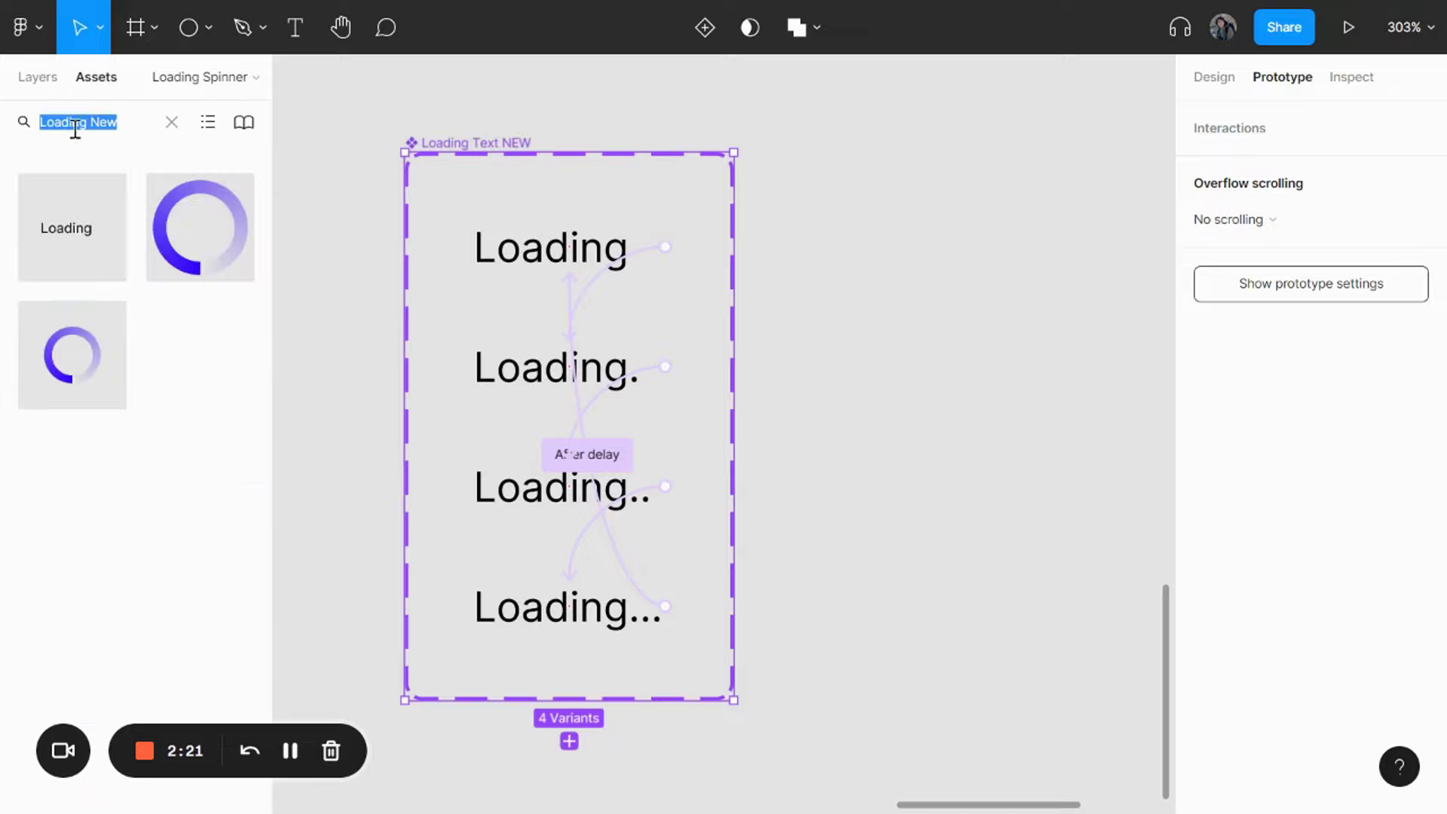
double_click(112, 128)
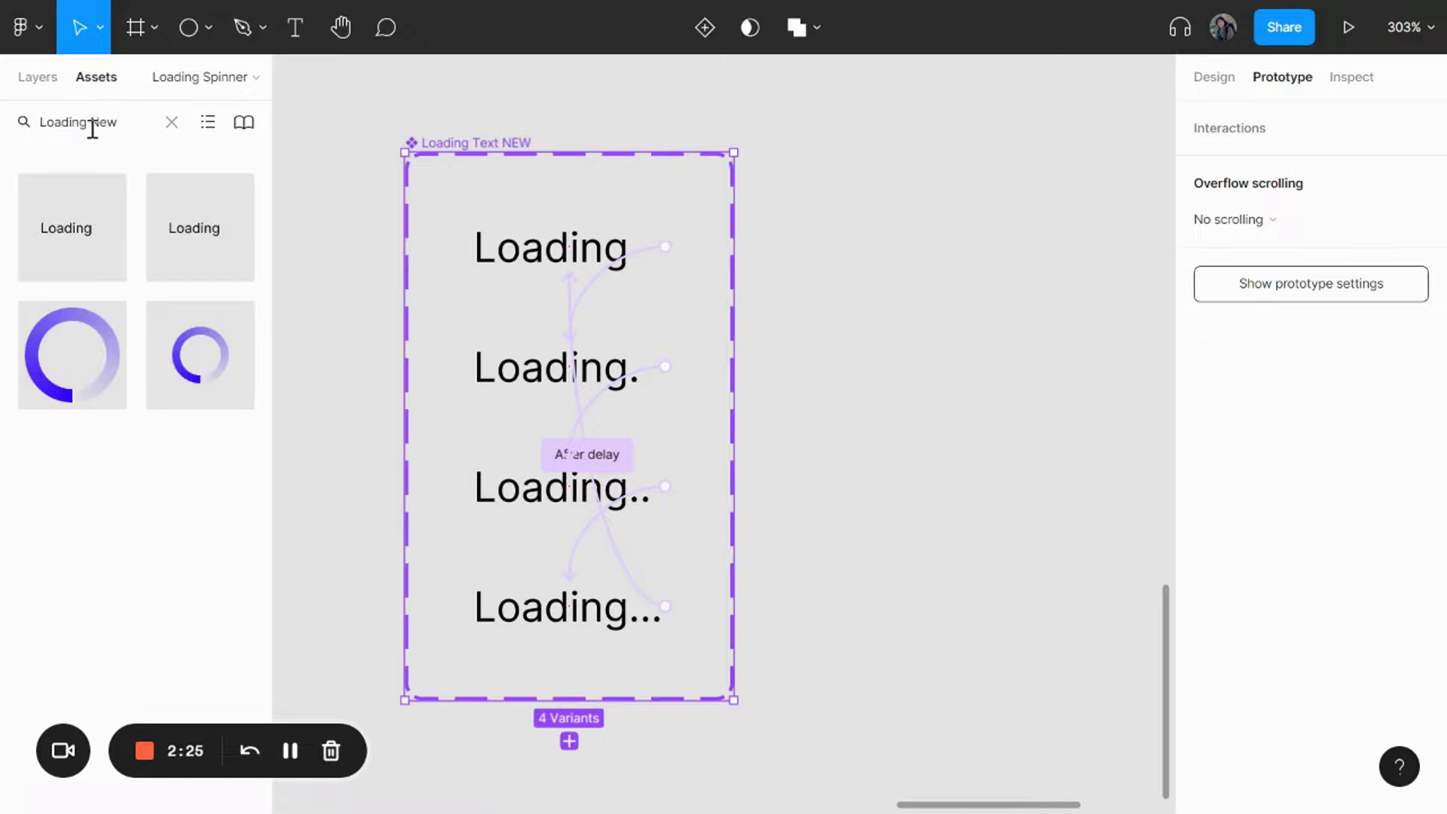
type("Text")
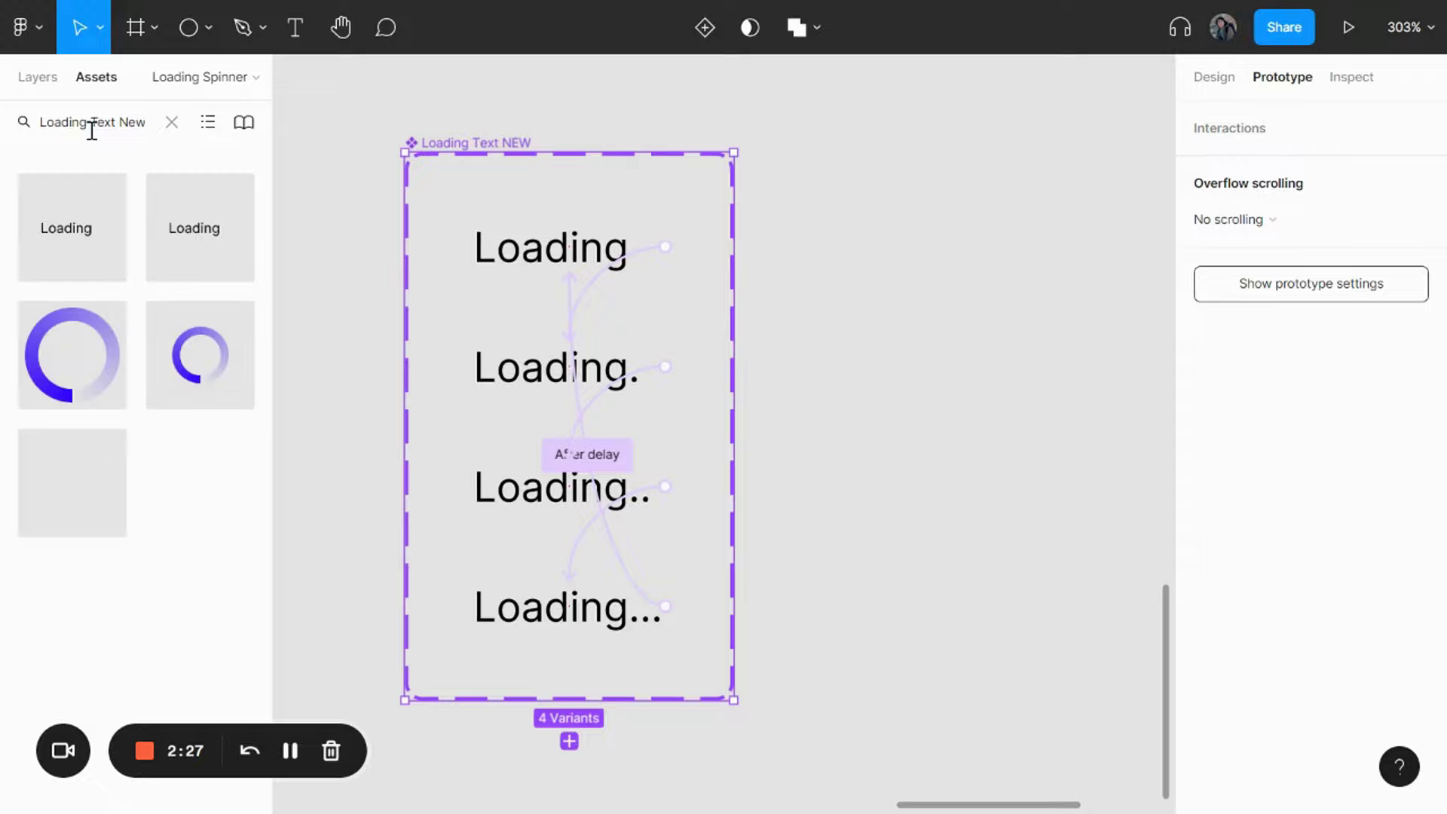
left_click_drag(56, 254, 1014, 249)
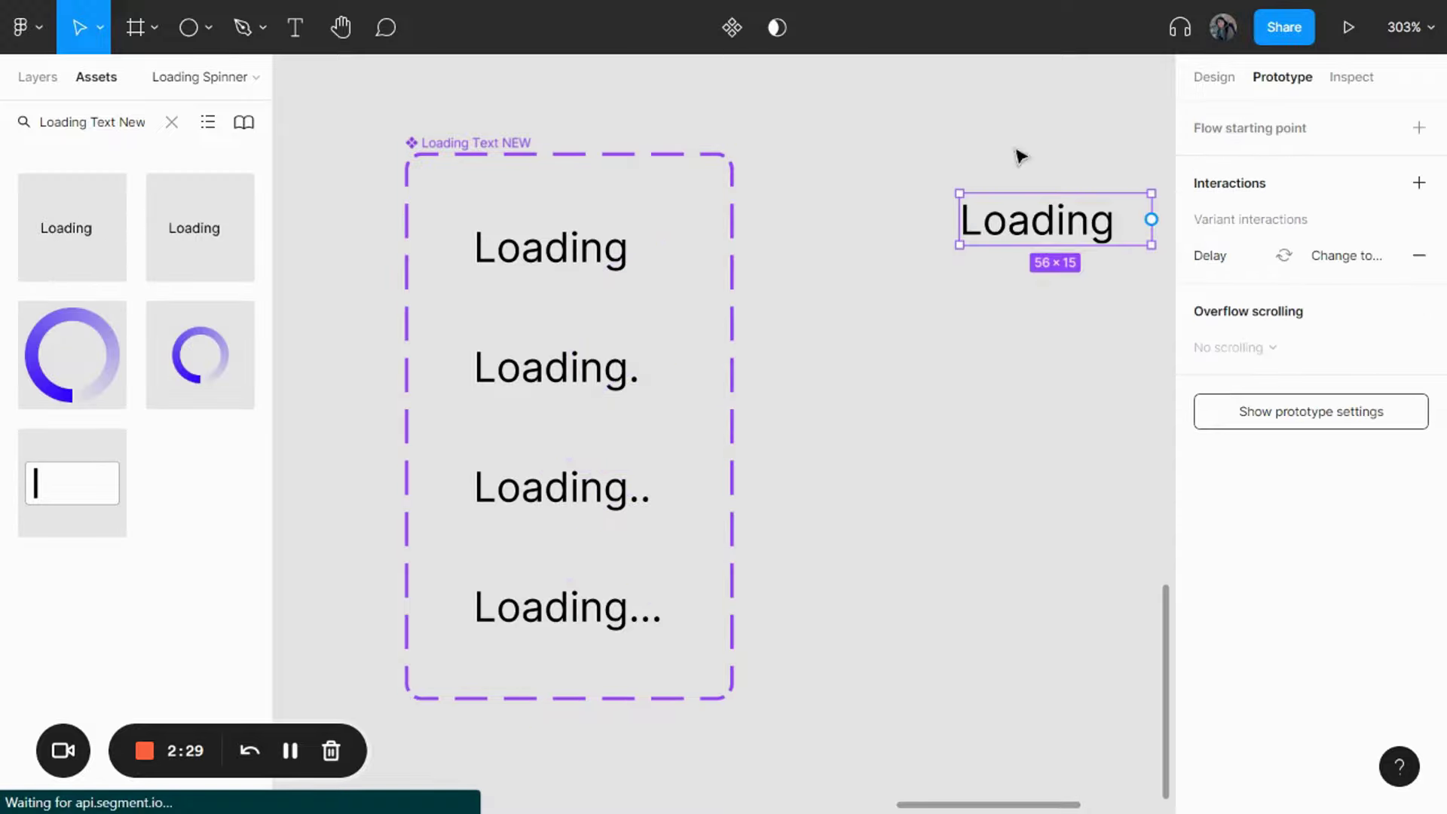
left_click_drag(1021, 152, 790, 159)
scroll(791, 159, "left", 3)
left_click(934, 210)
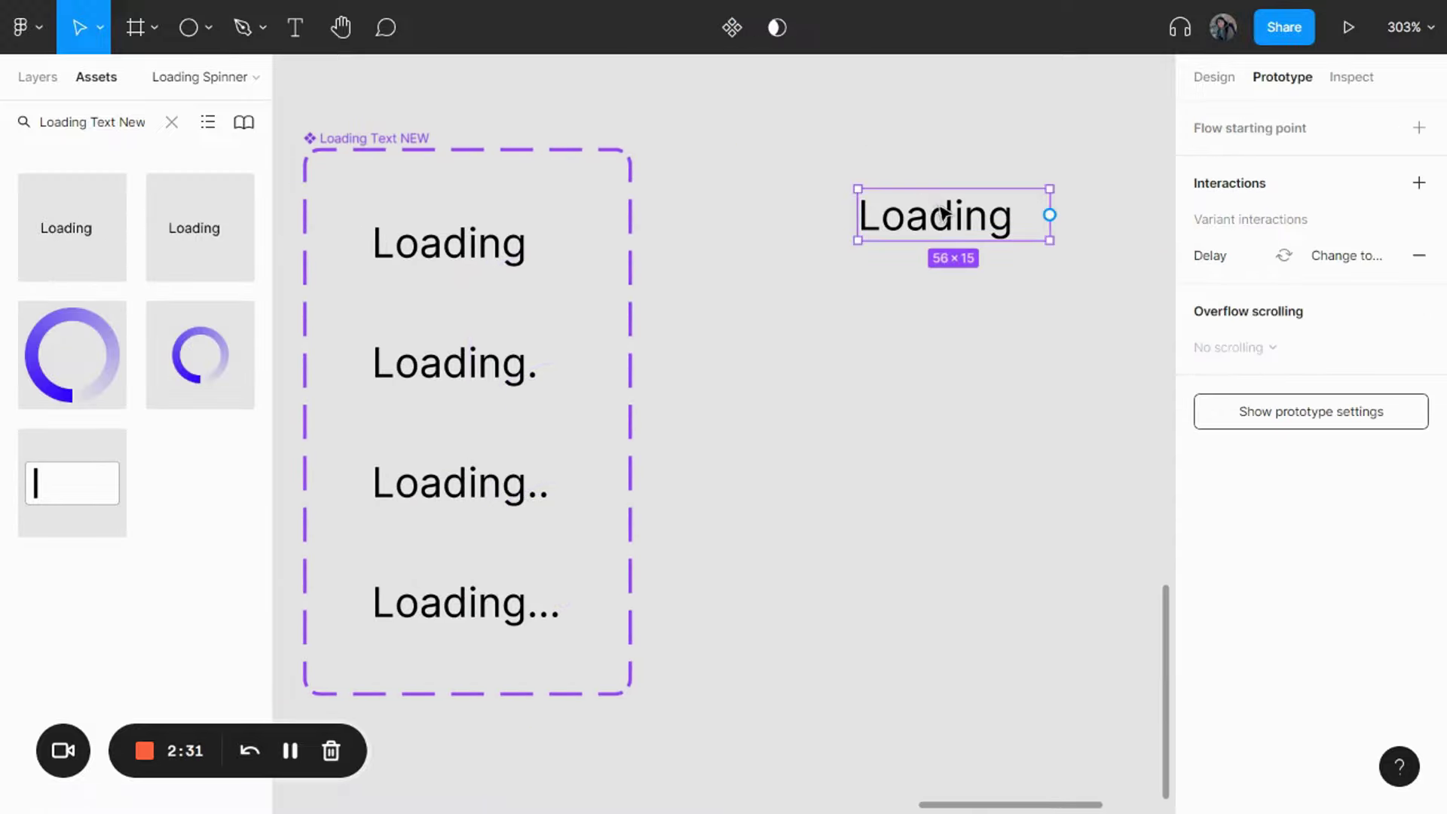
left_click_drag(934, 214, 835, 254)
left_click(859, 187)
scroll(867, 174, "left", 2)
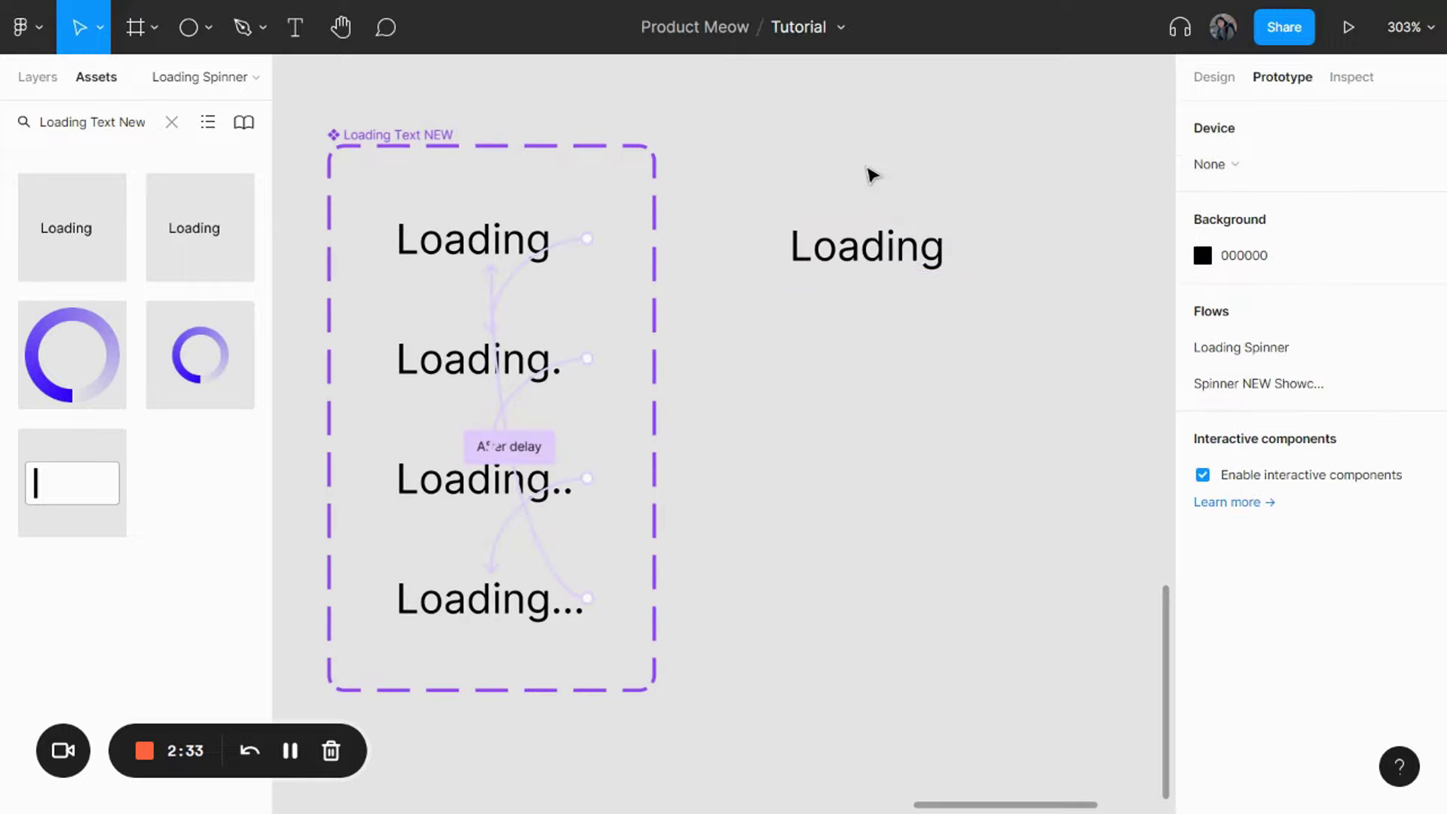
left_click(879, 257)
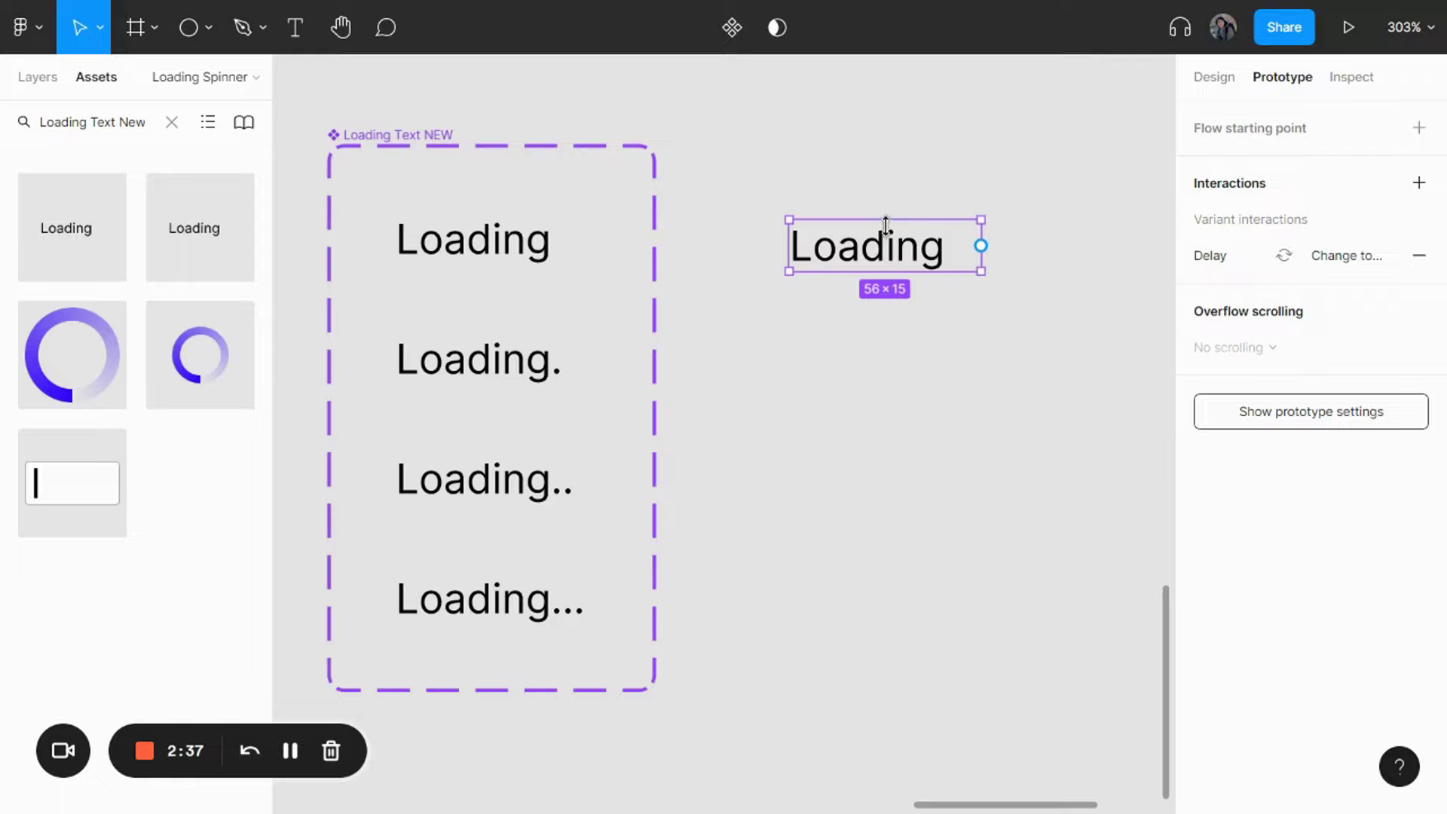
Wrap the Loading instance in a new frame with Frame selection.
right_click(878, 241)
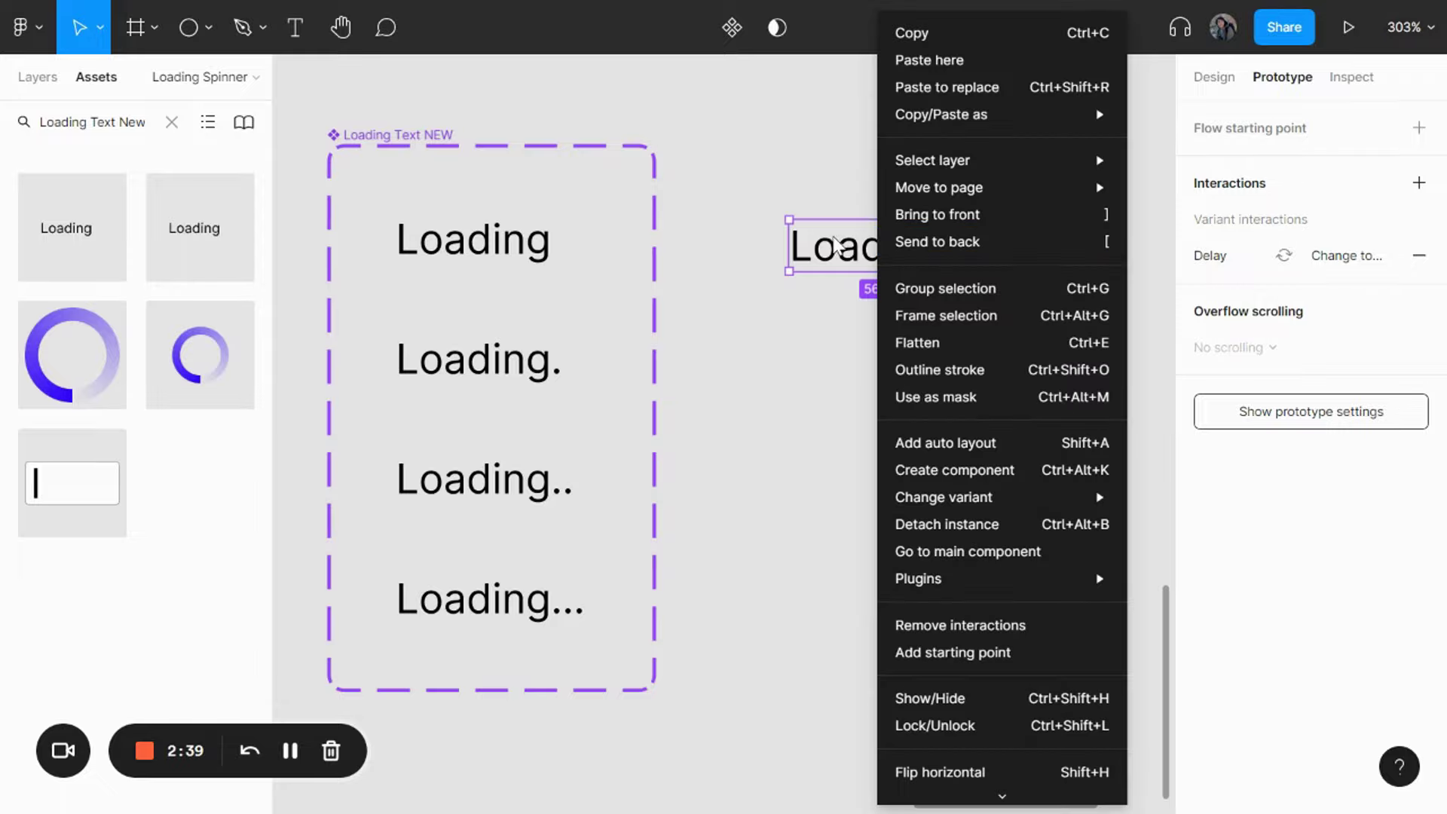
left_click(835, 245)
right_click(878, 240)
left_click(828, 241)
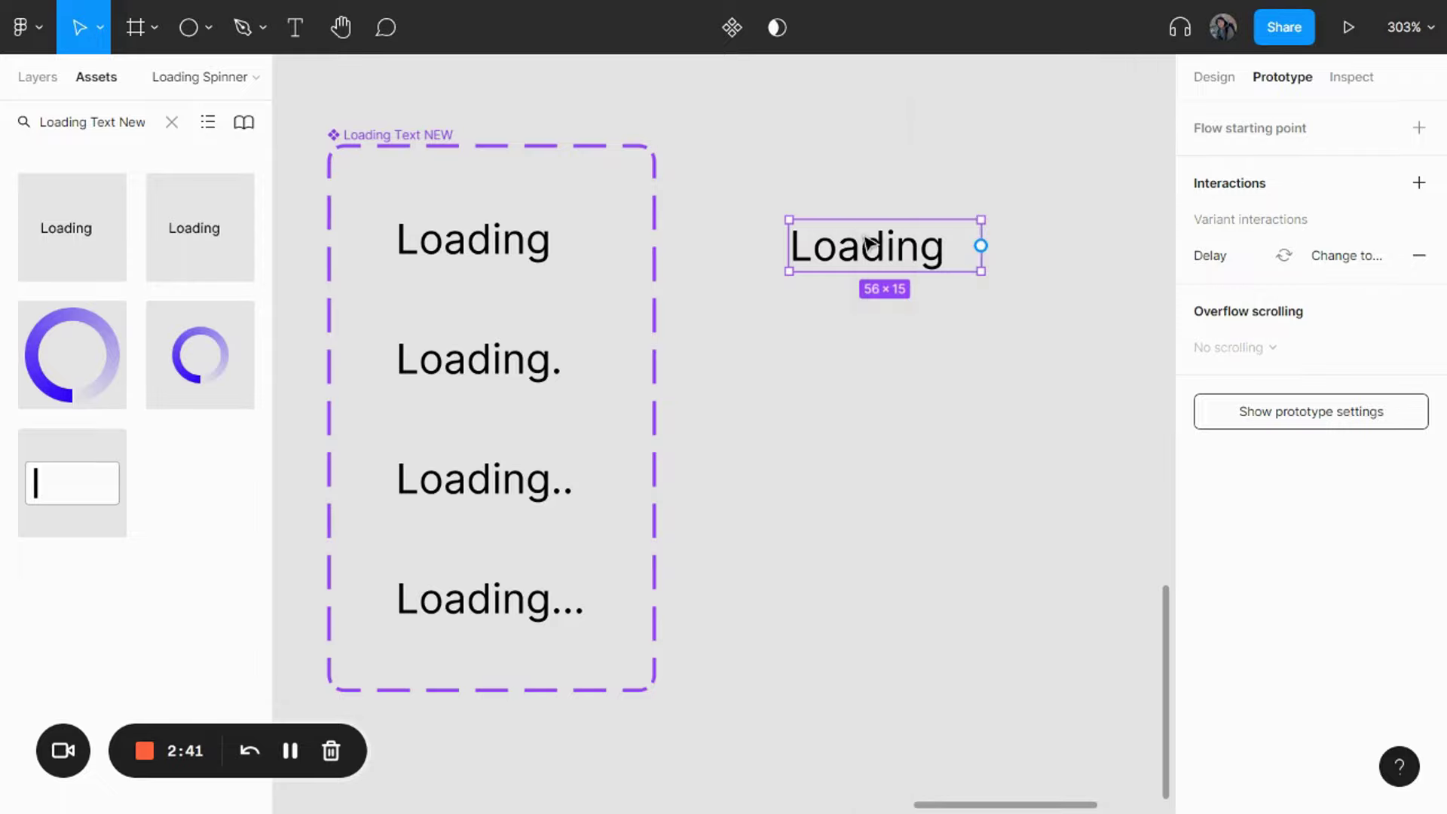
right_click(866, 239)
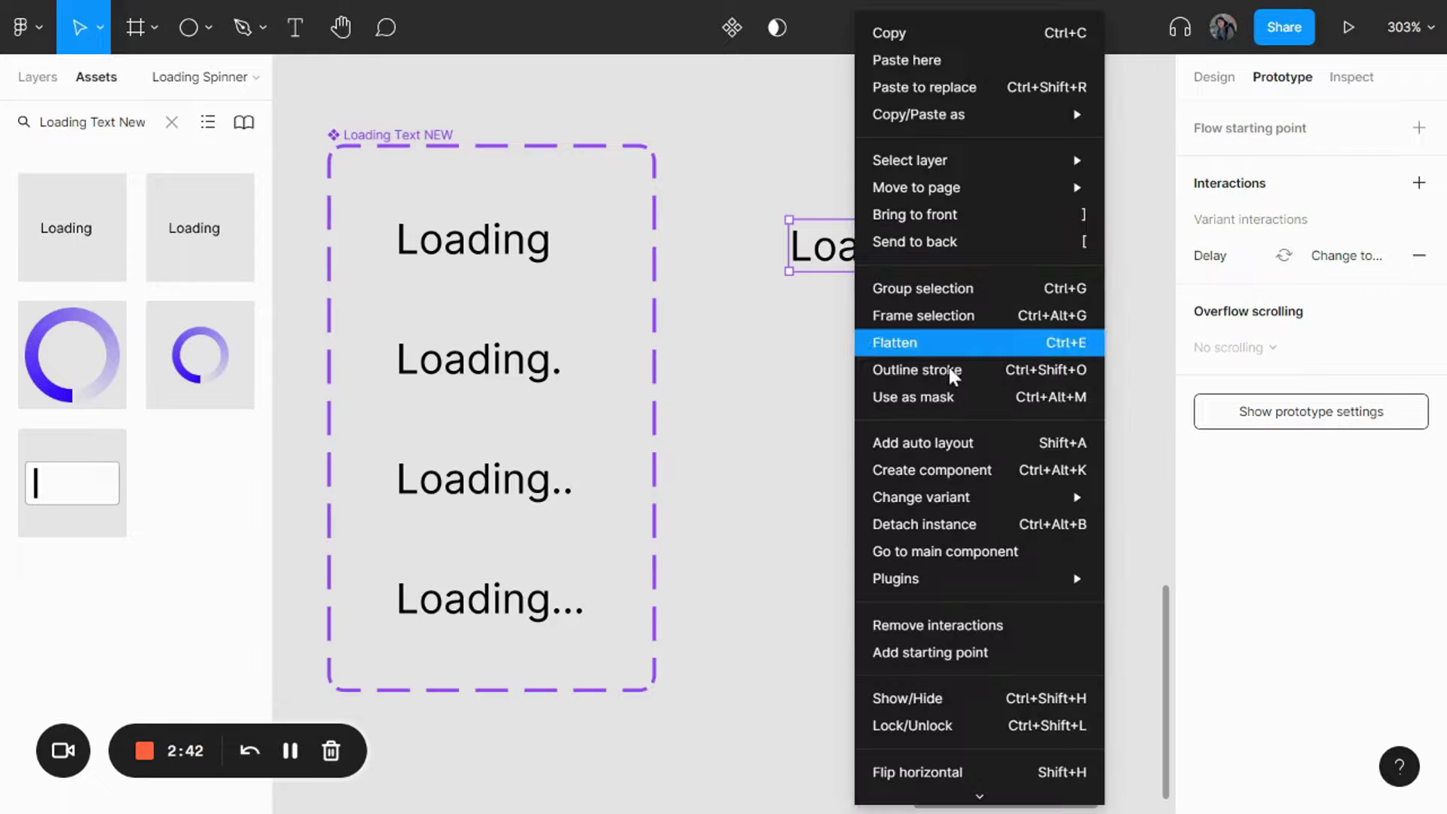
left_click(970, 317)
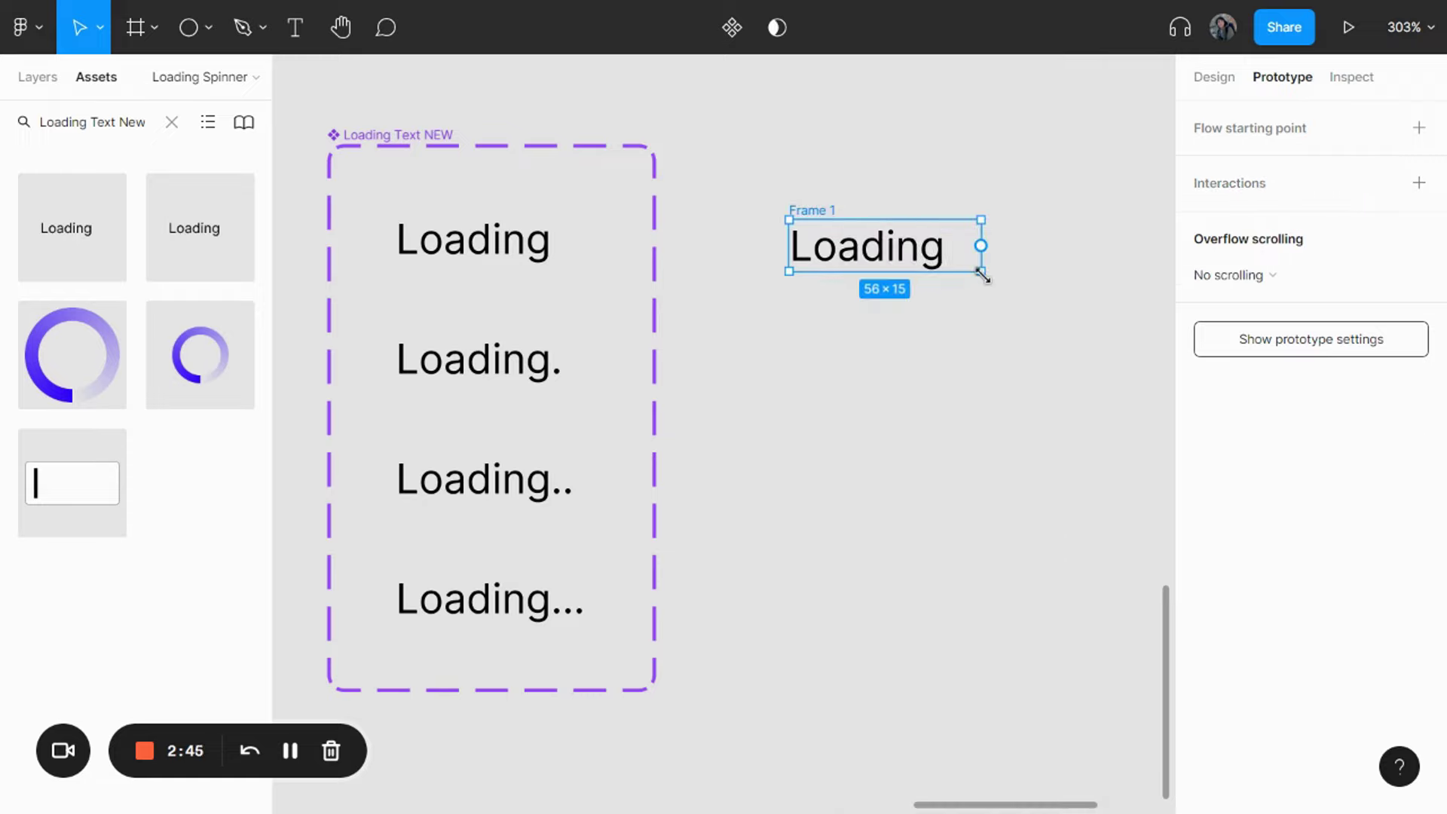
Resize Frame 1 to 86×51 and centre the Loading text inside it.
left_click_drag(981, 271, 1029, 319)
left_click_drag(802, 215, 733, 142)
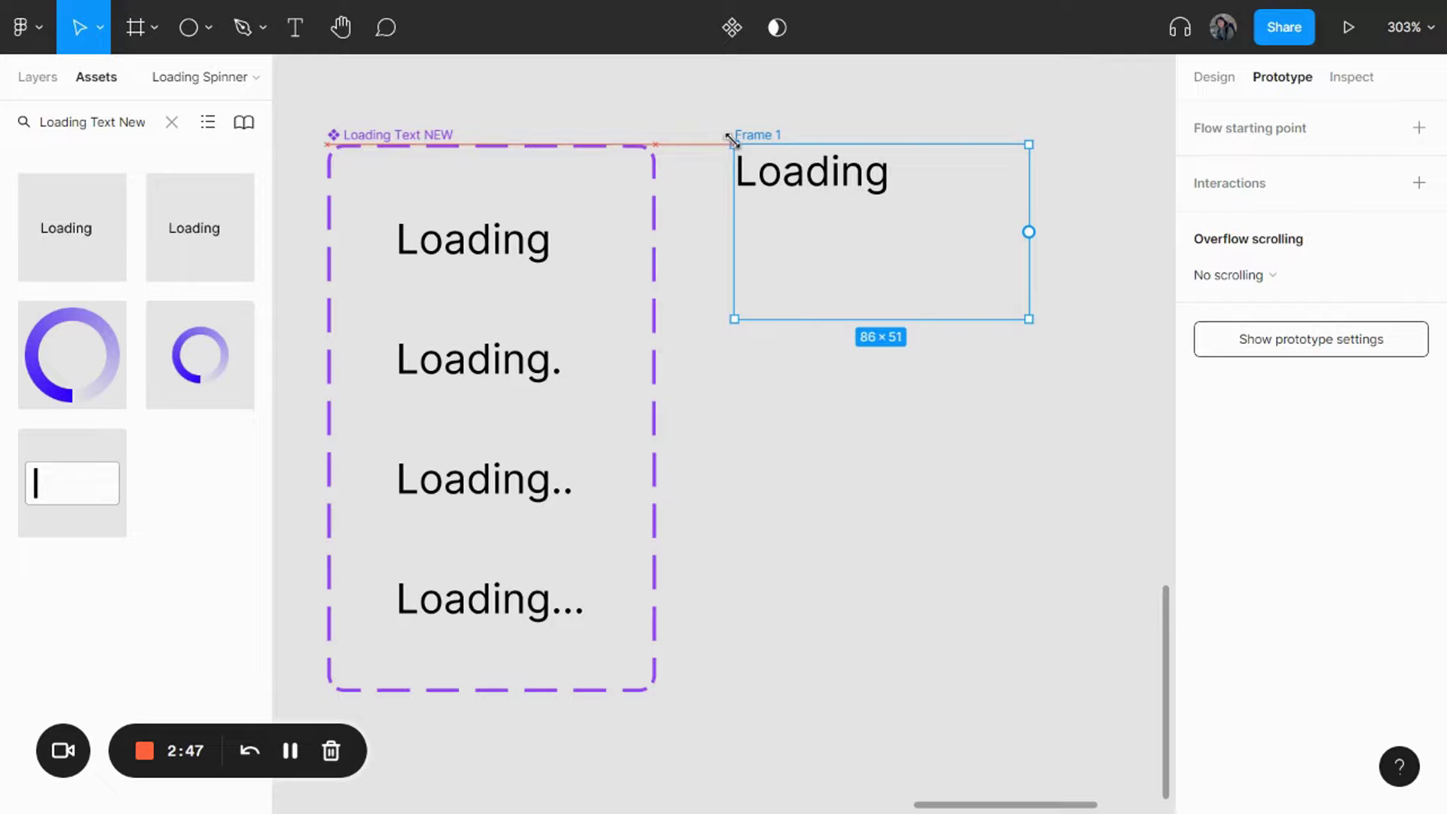
left_click(850, 174)
left_click_drag(868, 220, 903, 268)
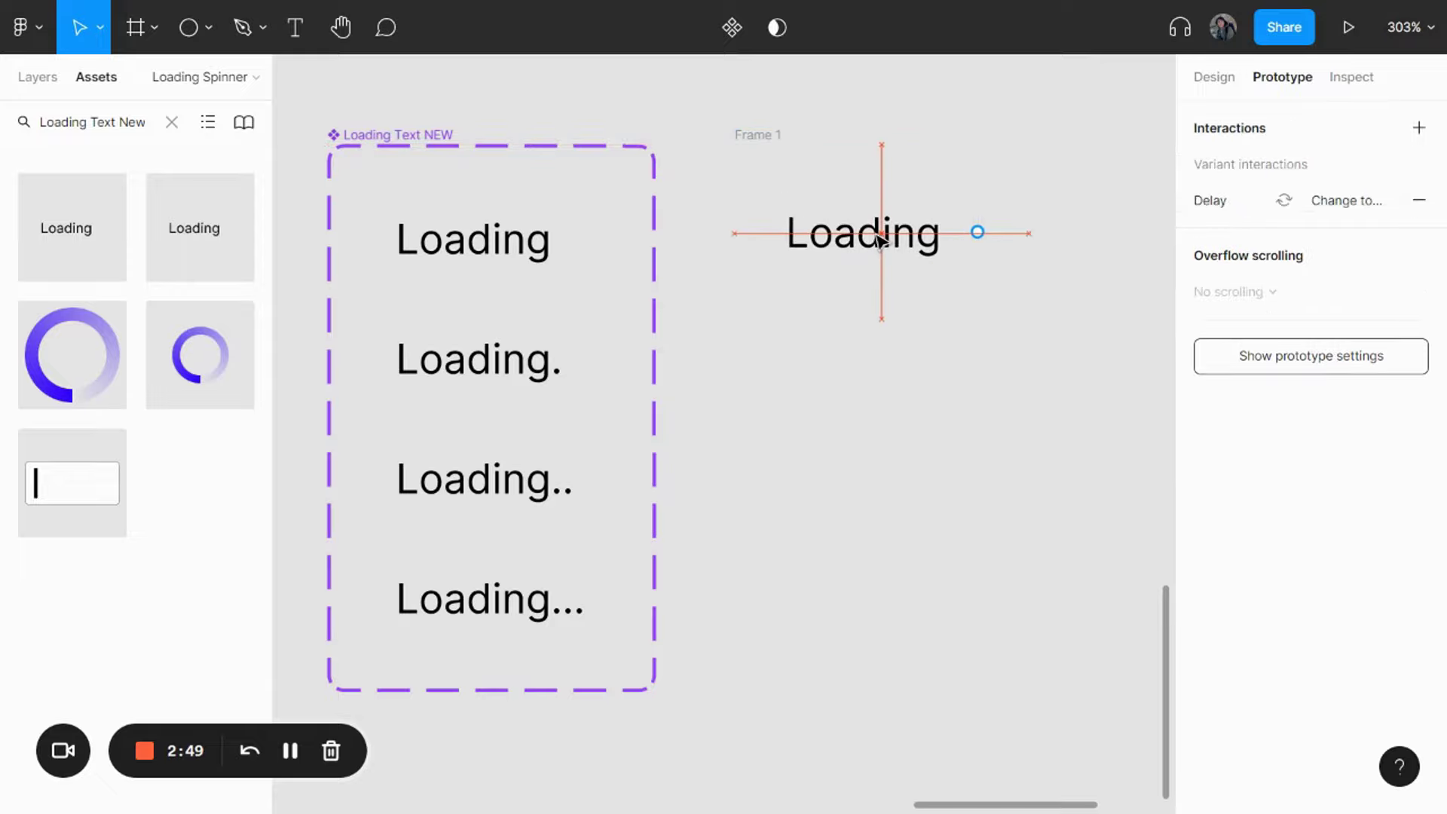
Make Frame 1's white FFFFFF fill visible.
left_click(750, 135)
left_click(1215, 78)
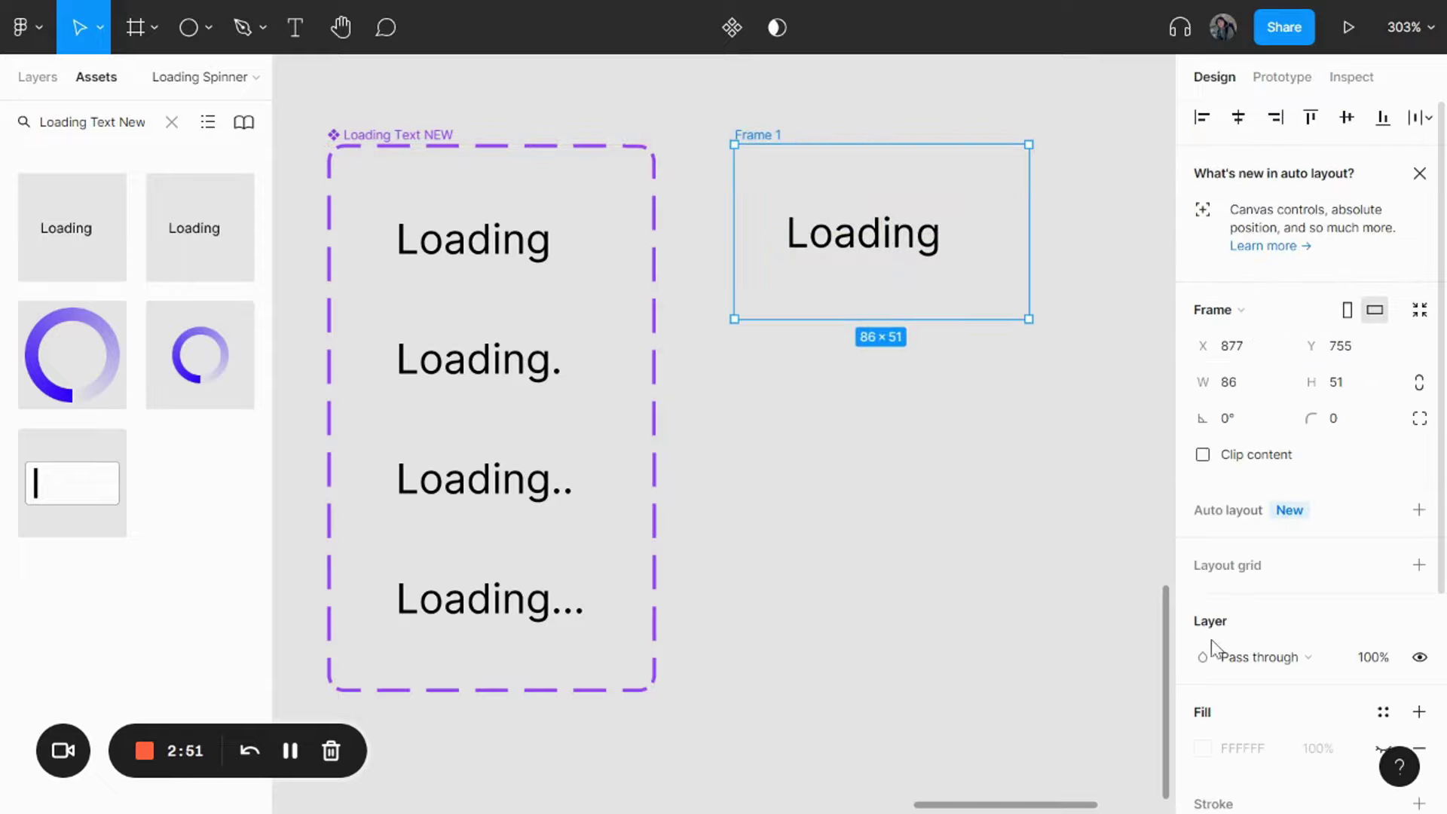
left_click(1384, 748)
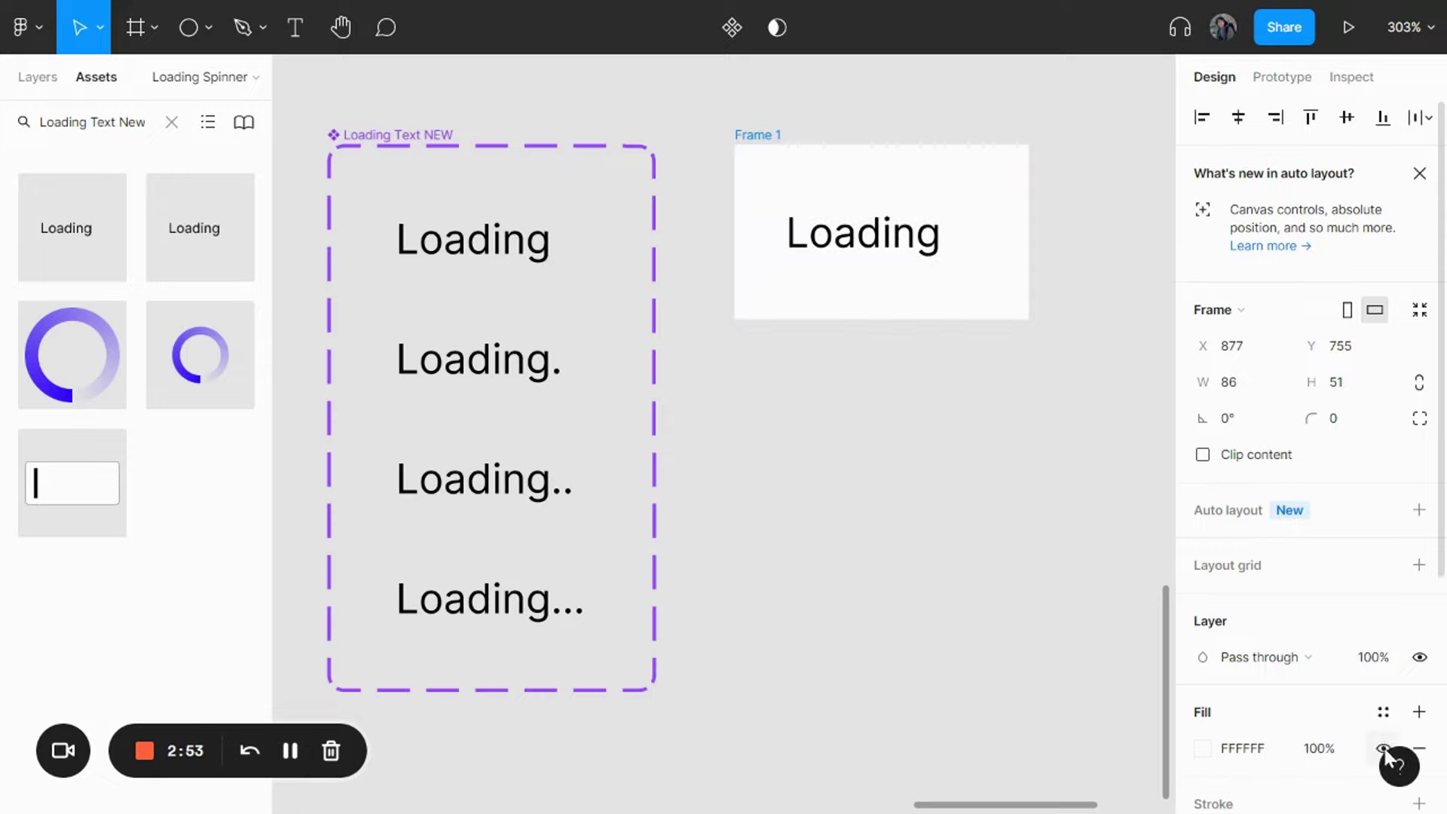
left_click(905, 249)
left_click(827, 172)
left_click(758, 135)
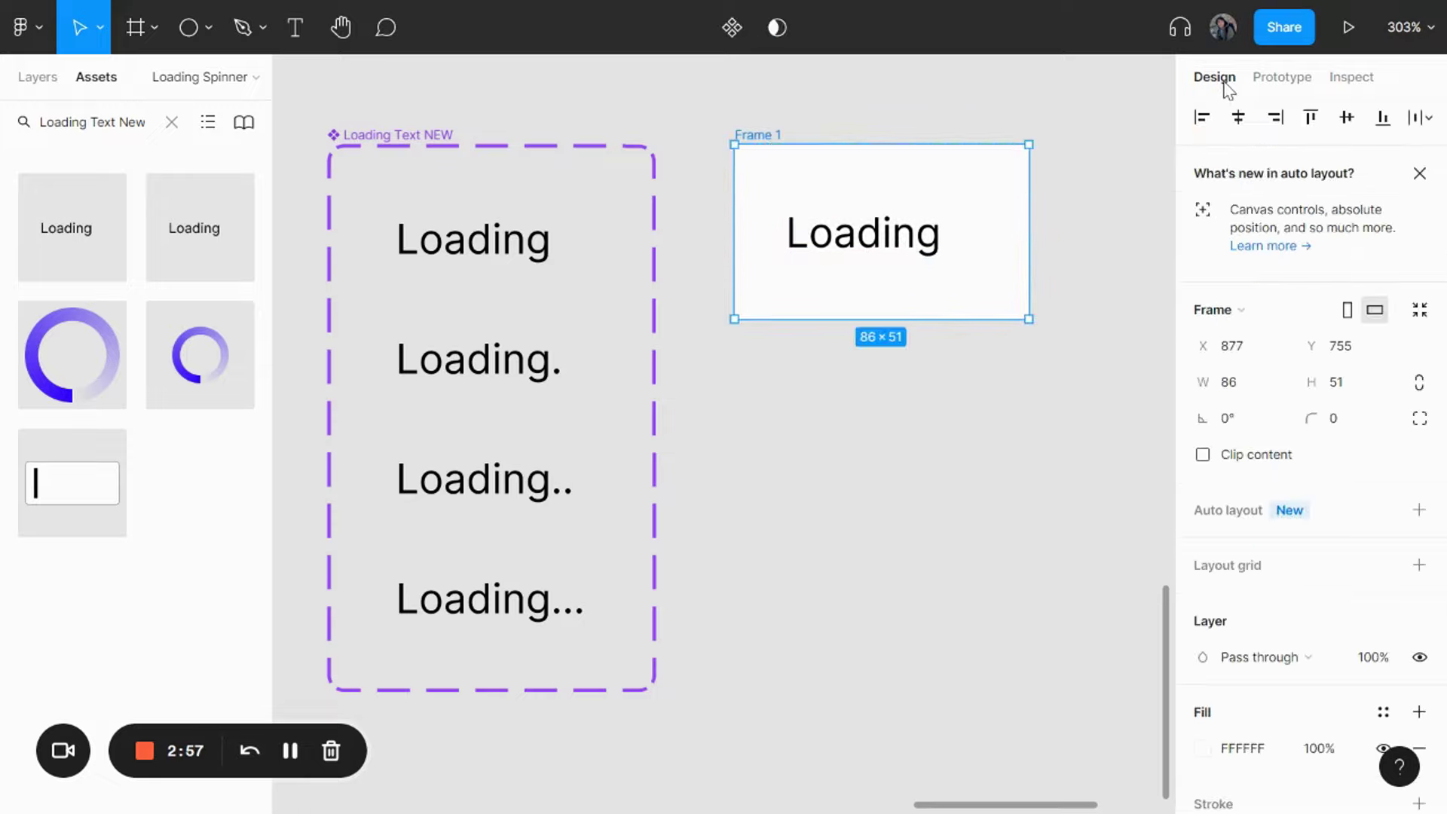
left_click(1283, 76)
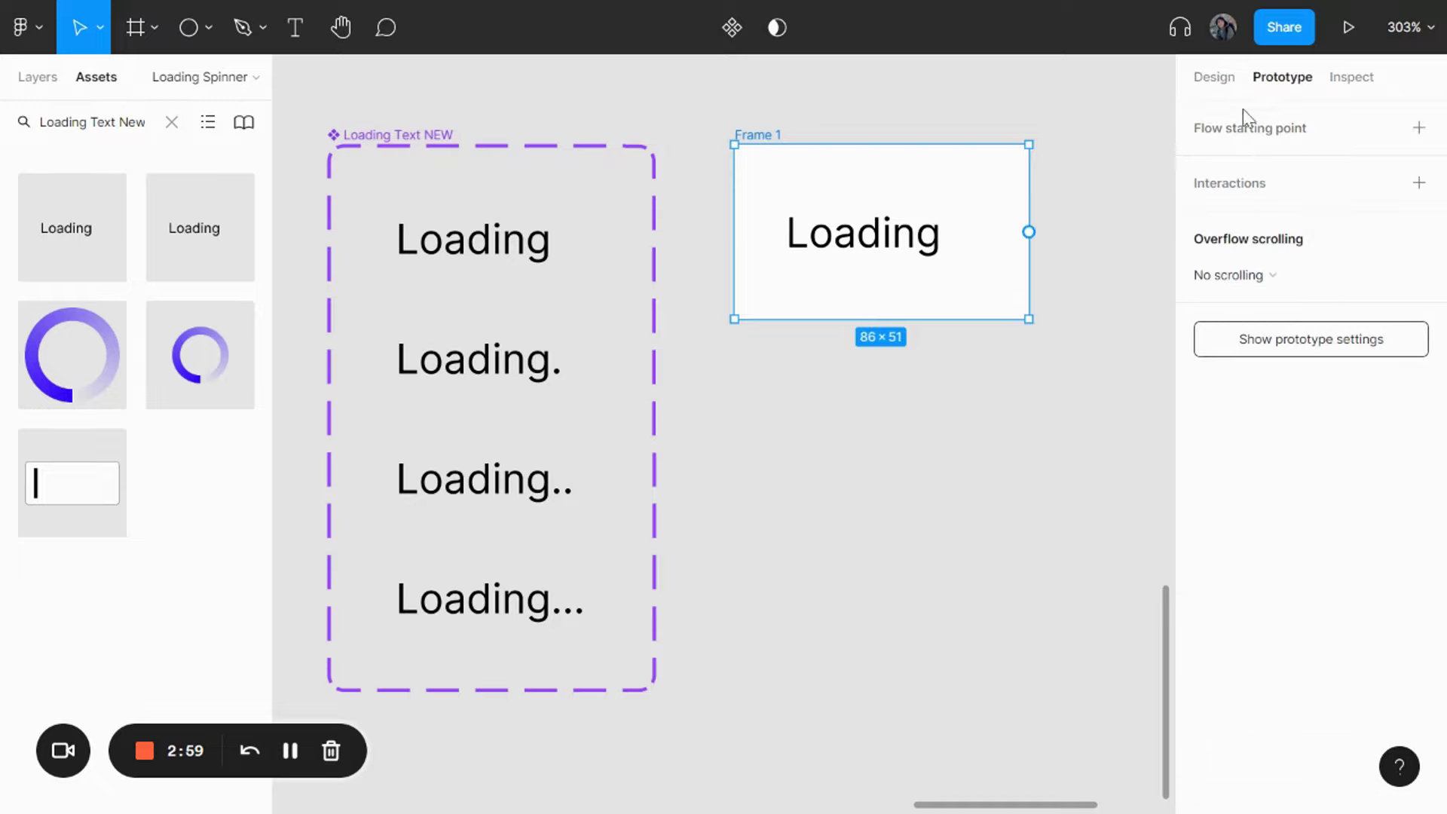
Rename Frame 1 to 'Loading Text Showcase'.
double_click(781, 136)
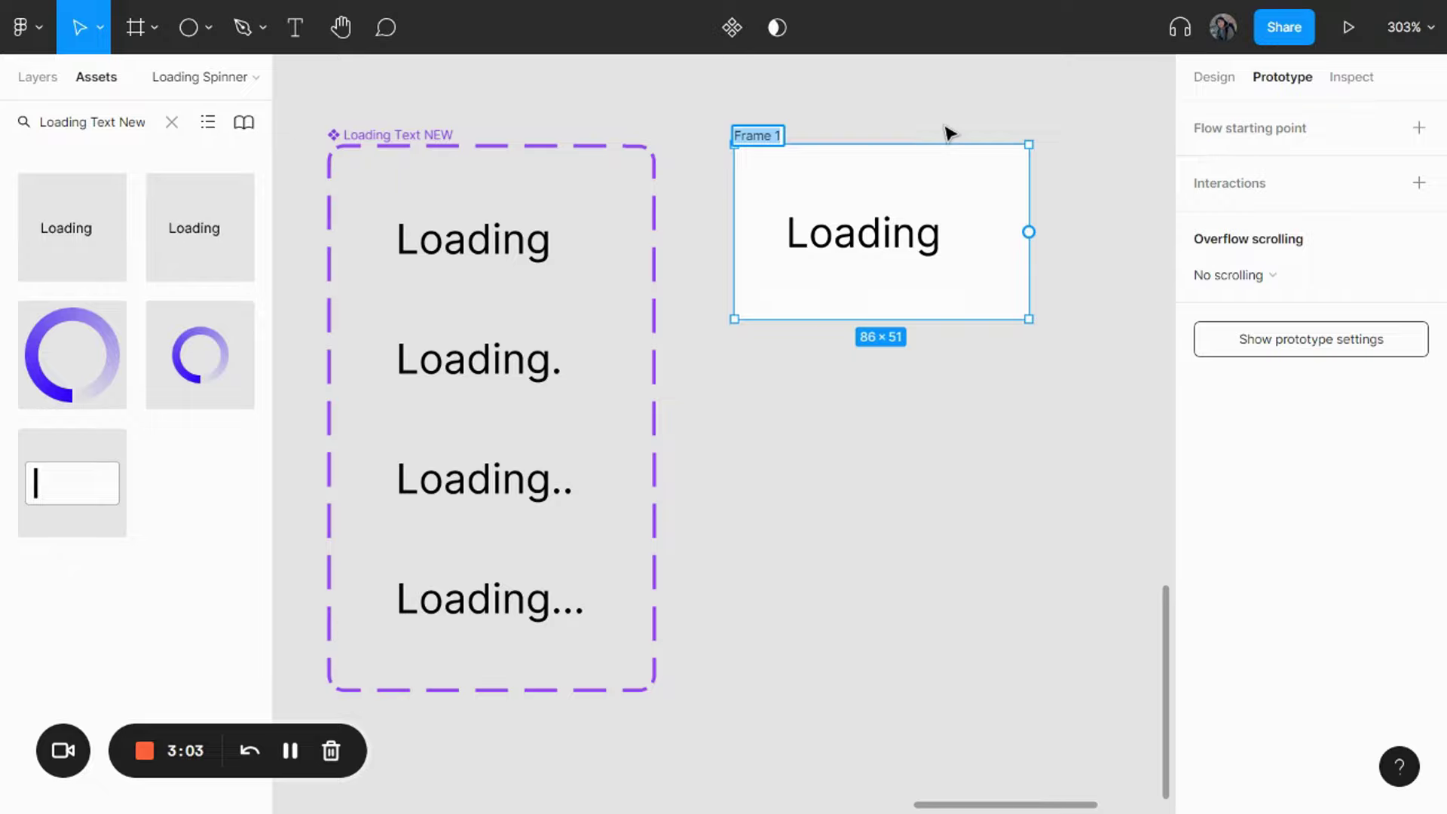
type("Loading Text Sh")
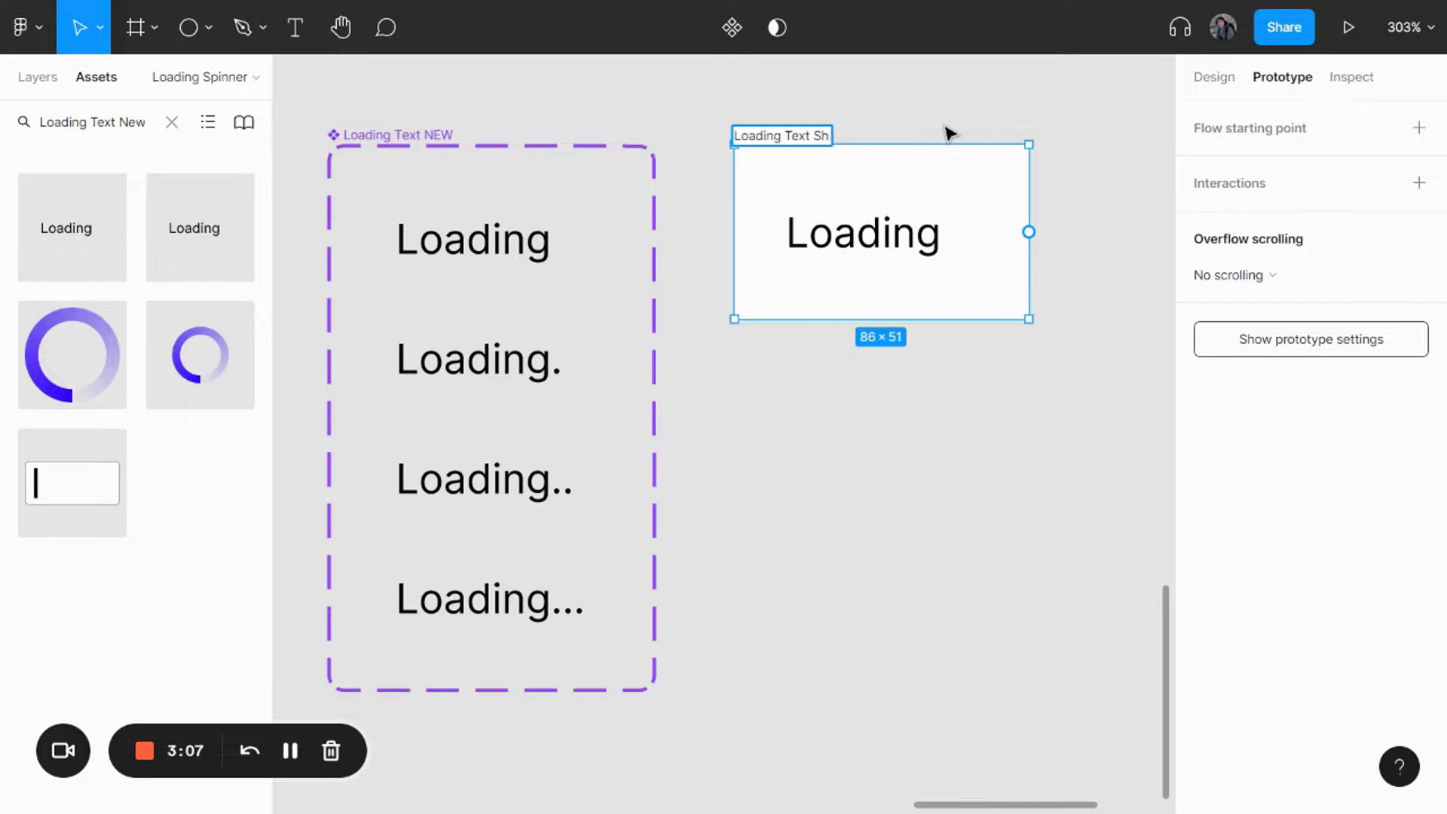
type("owcase")
key("Return")
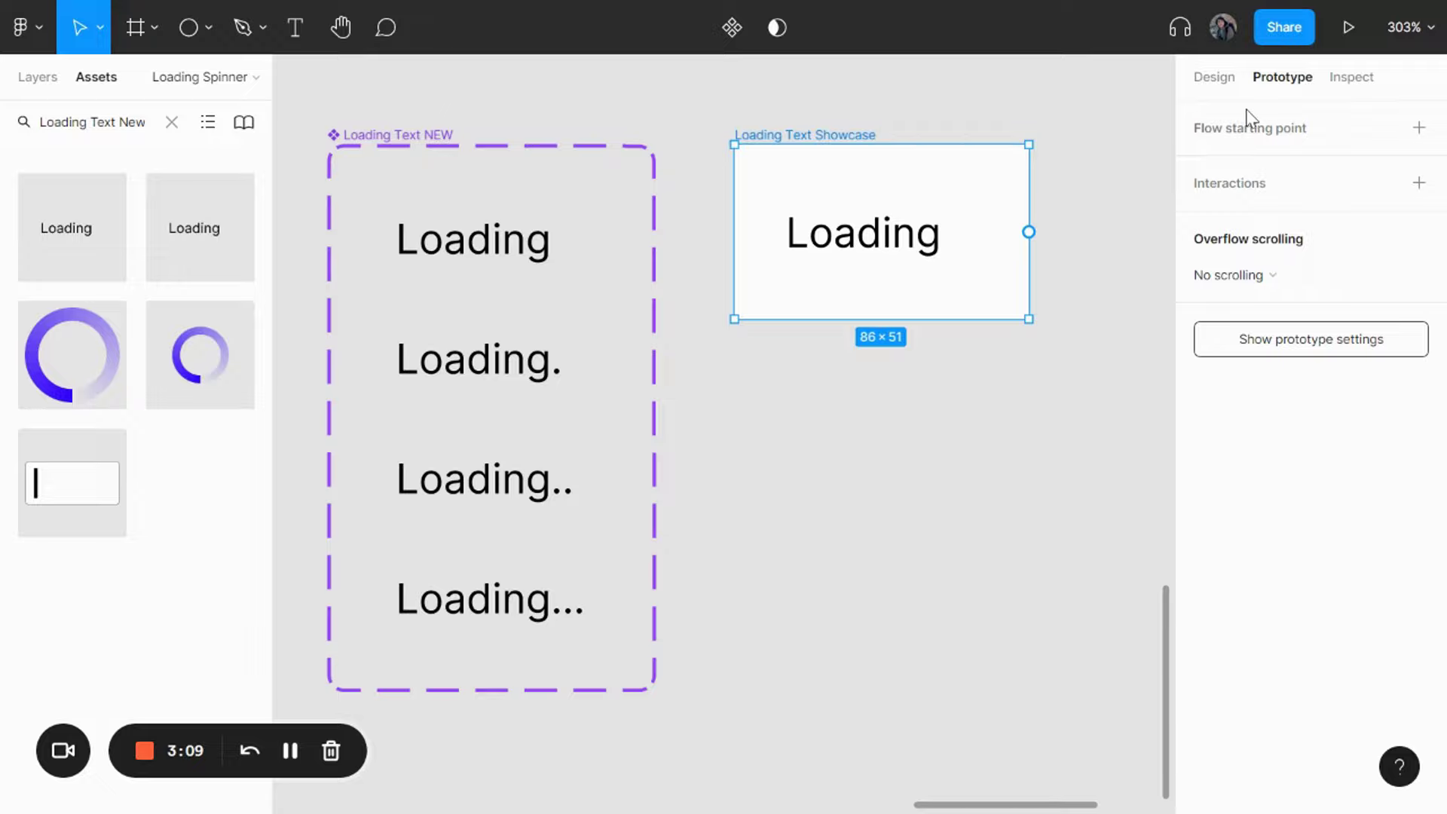
Add a flow starting point named 'Loading Text Showcase' and launch its preview.
left_click(1237, 143)
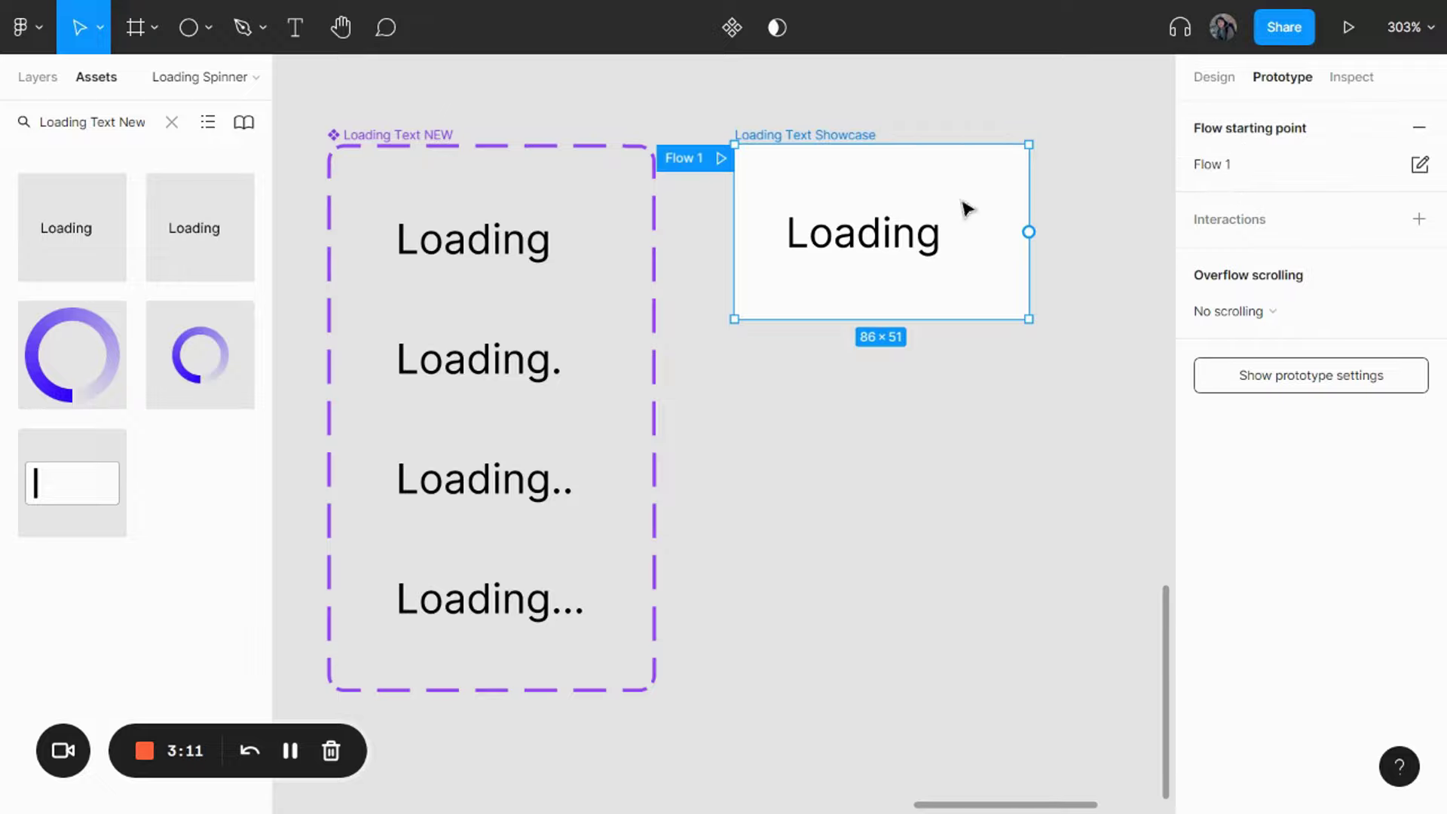
left_click_drag(848, 143, 941, 154)
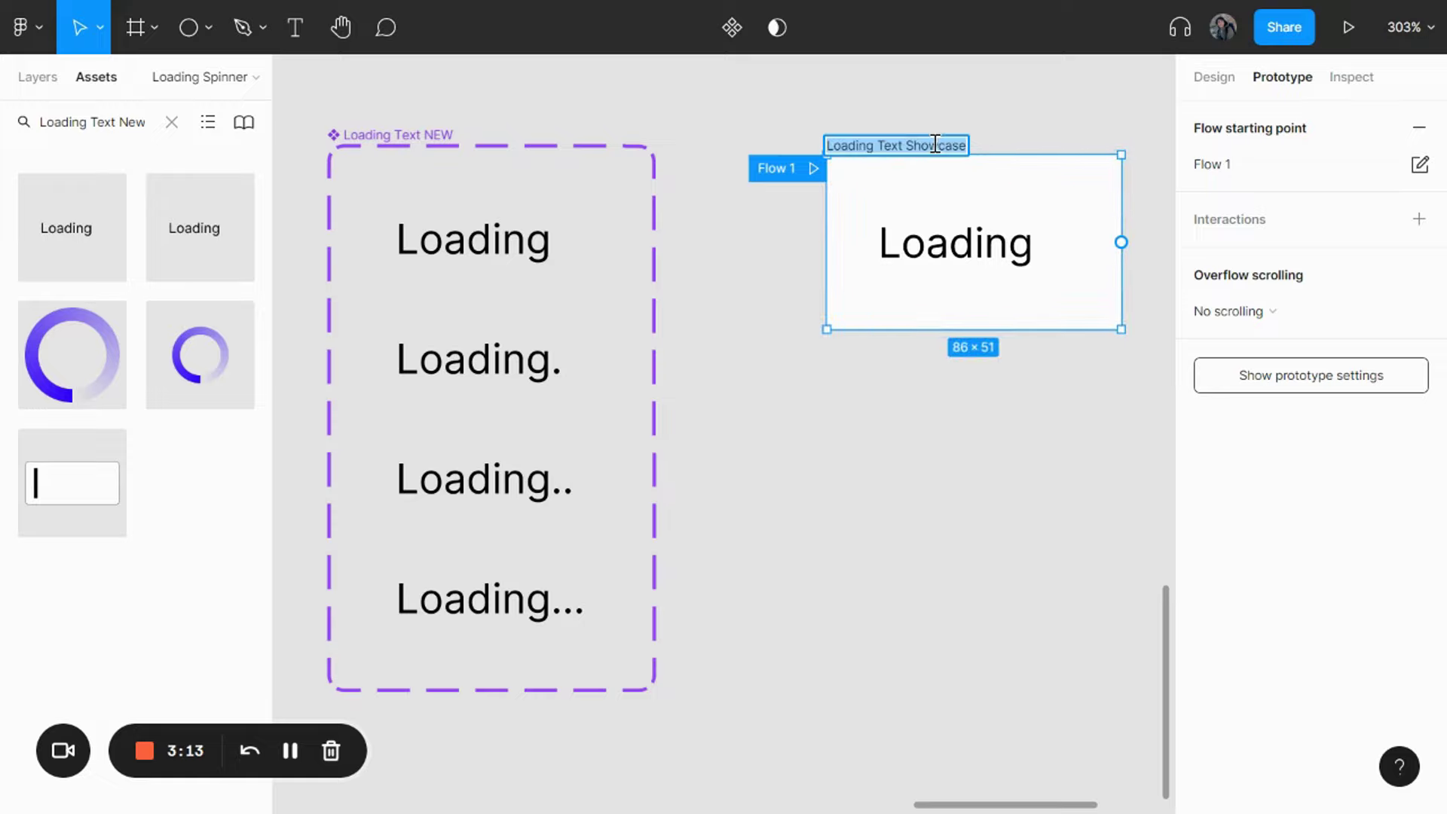
double_click(773, 167)
type("Loading Text Showcase")
left_click(770, 145)
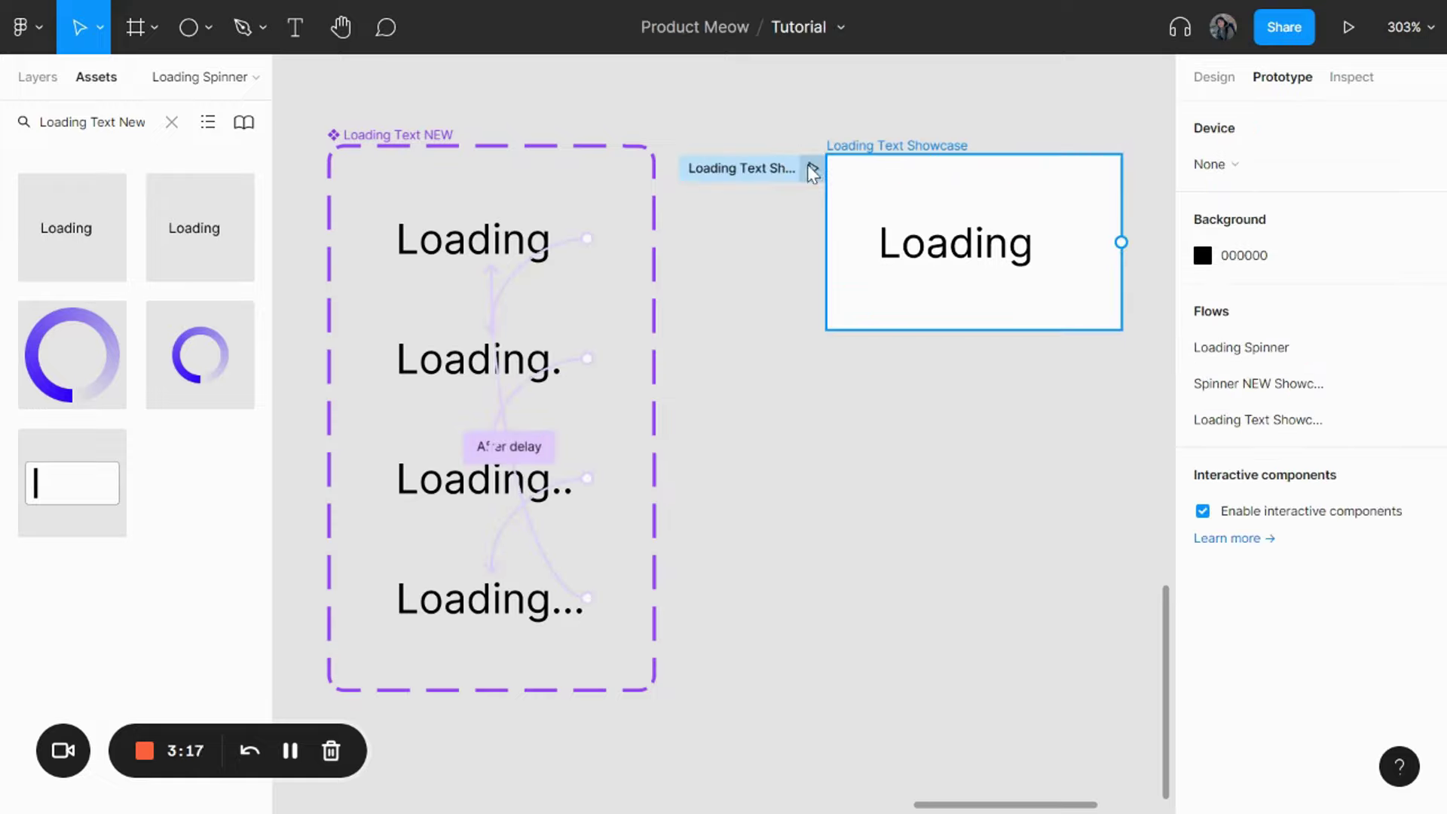
left_click(810, 168)
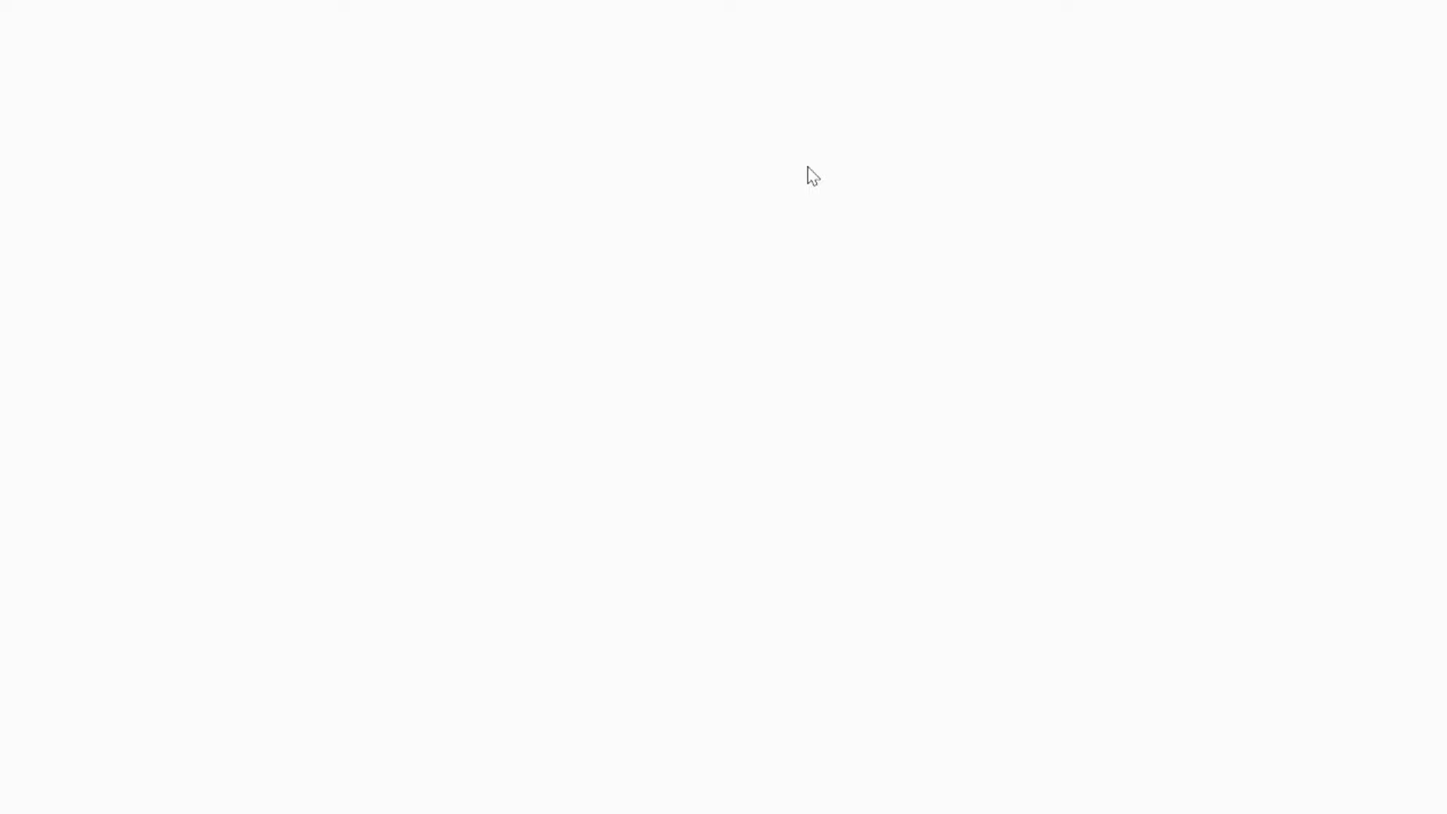